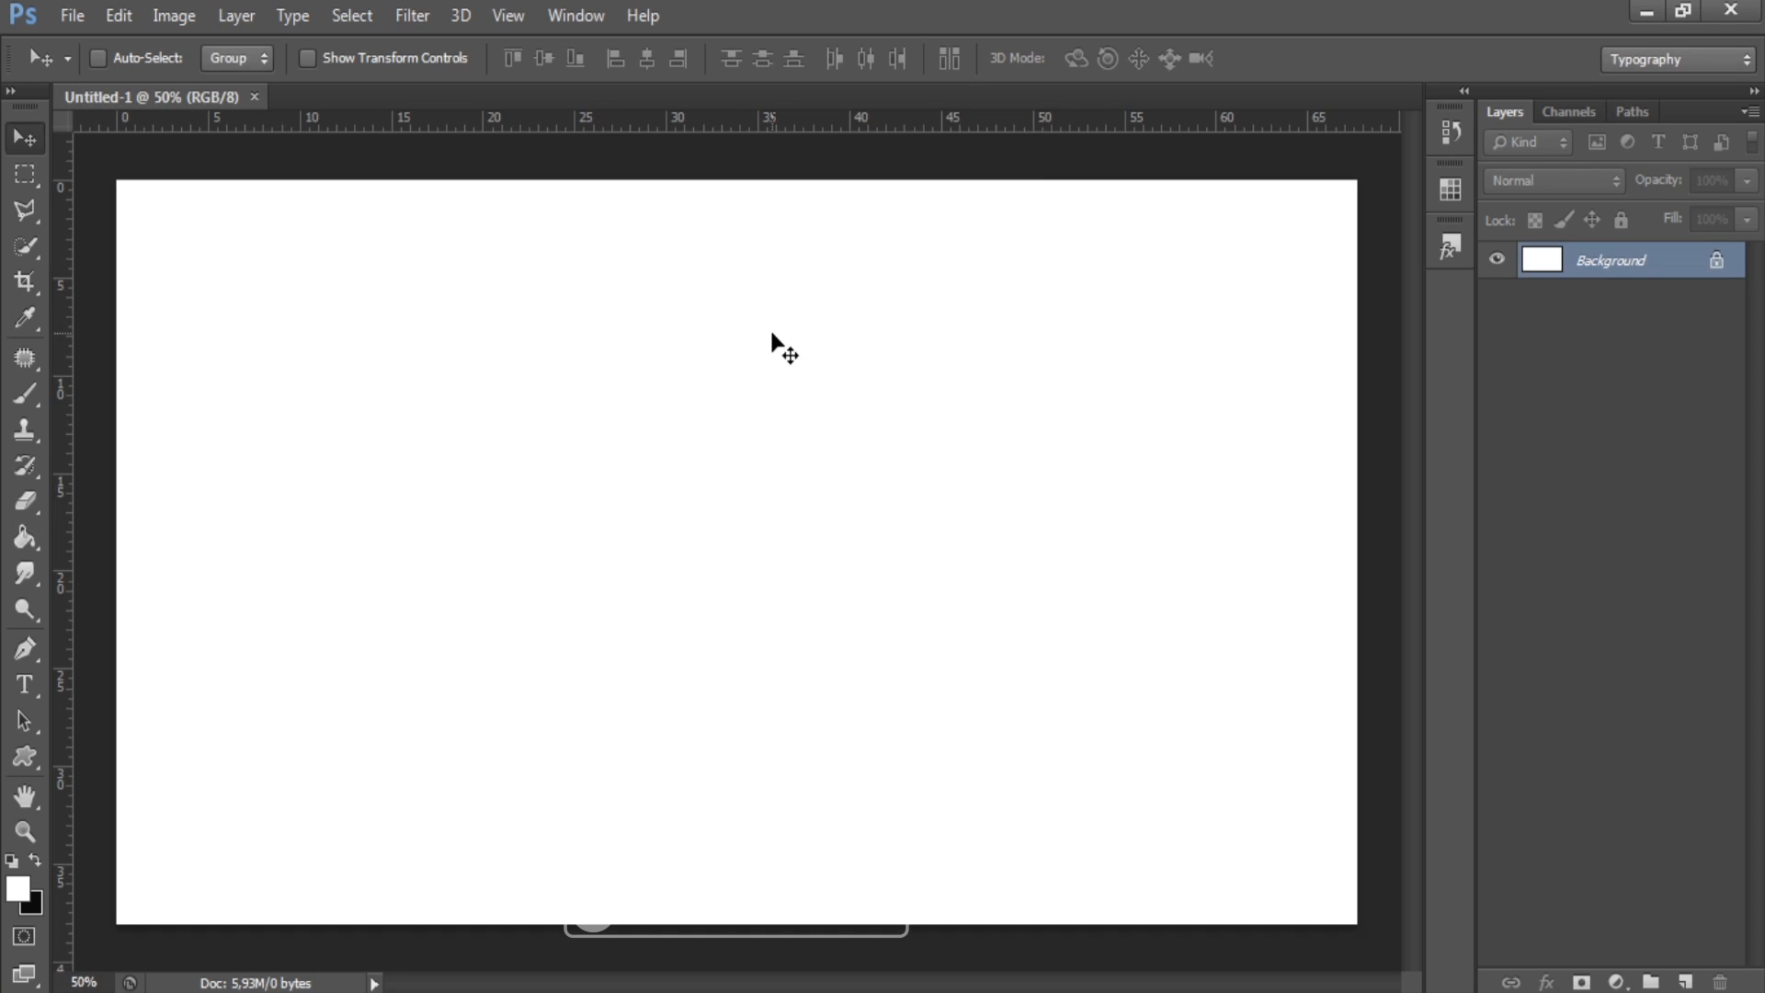
Fill the Background layer with black using the Paint Bucket tool
drag(25, 538, 114, 561)
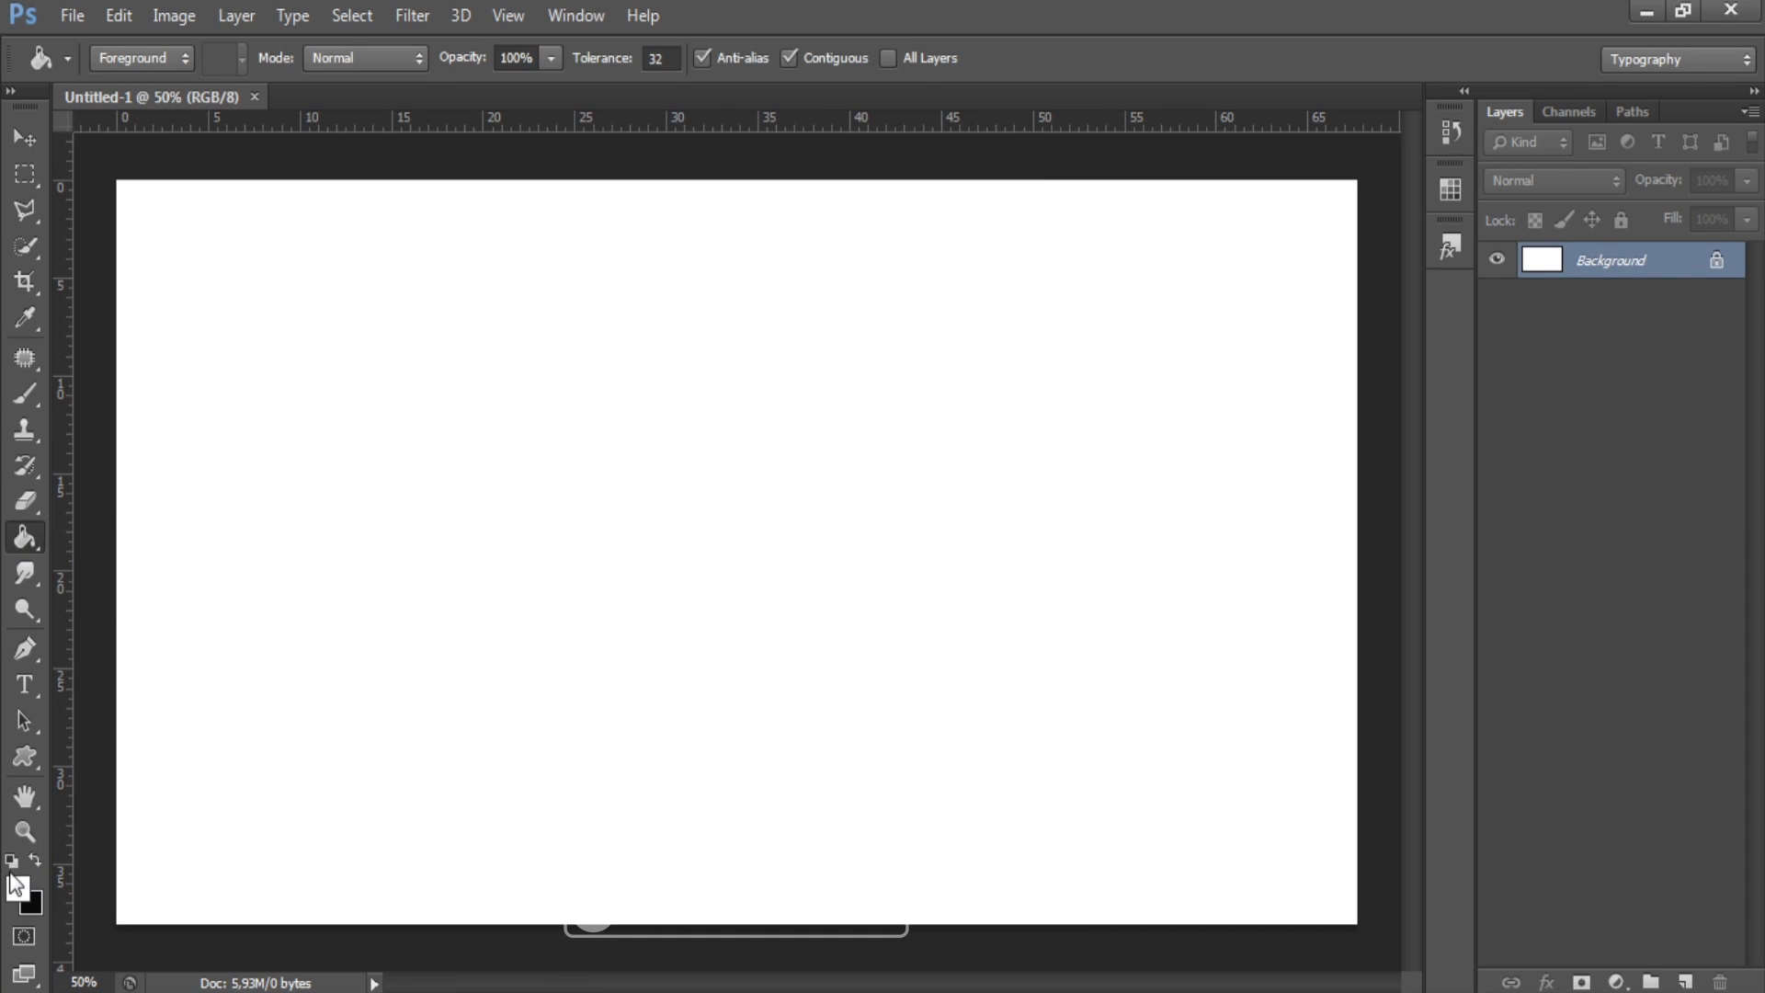
click(10, 871)
click(831, 603)
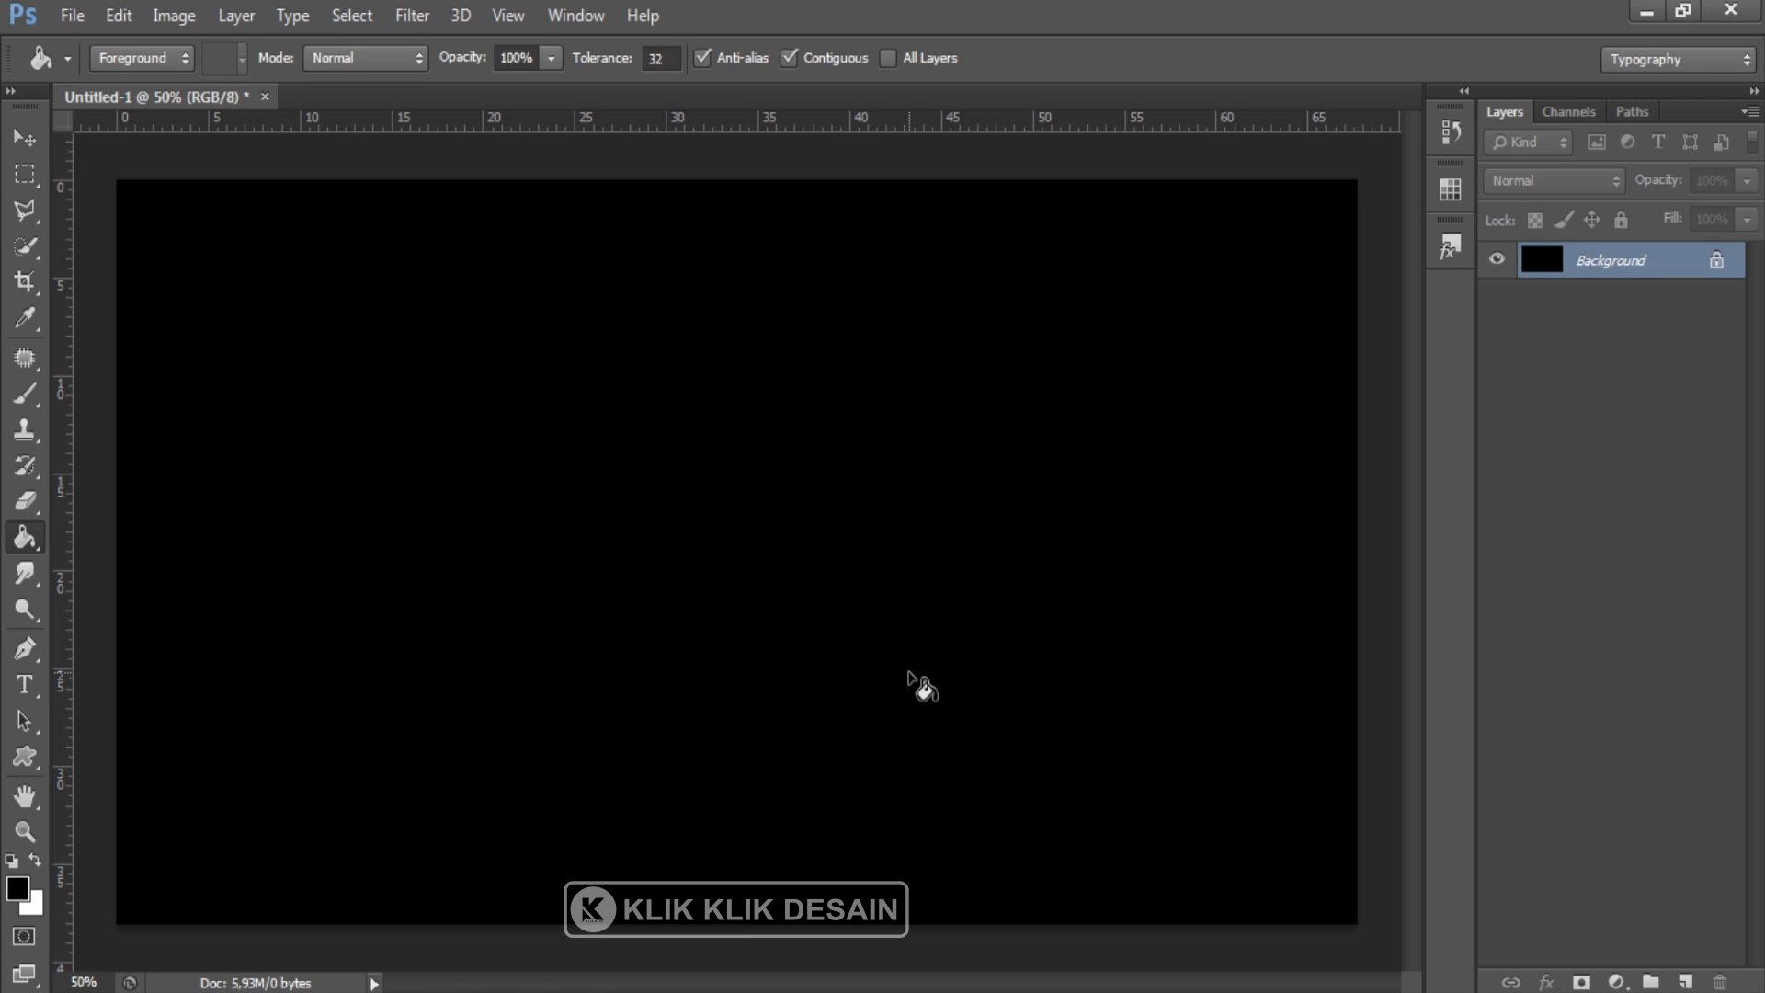
Set up the Horizontal Type tool with the Arial font, Black style and near-white text color fefcfc
click(505, 20)
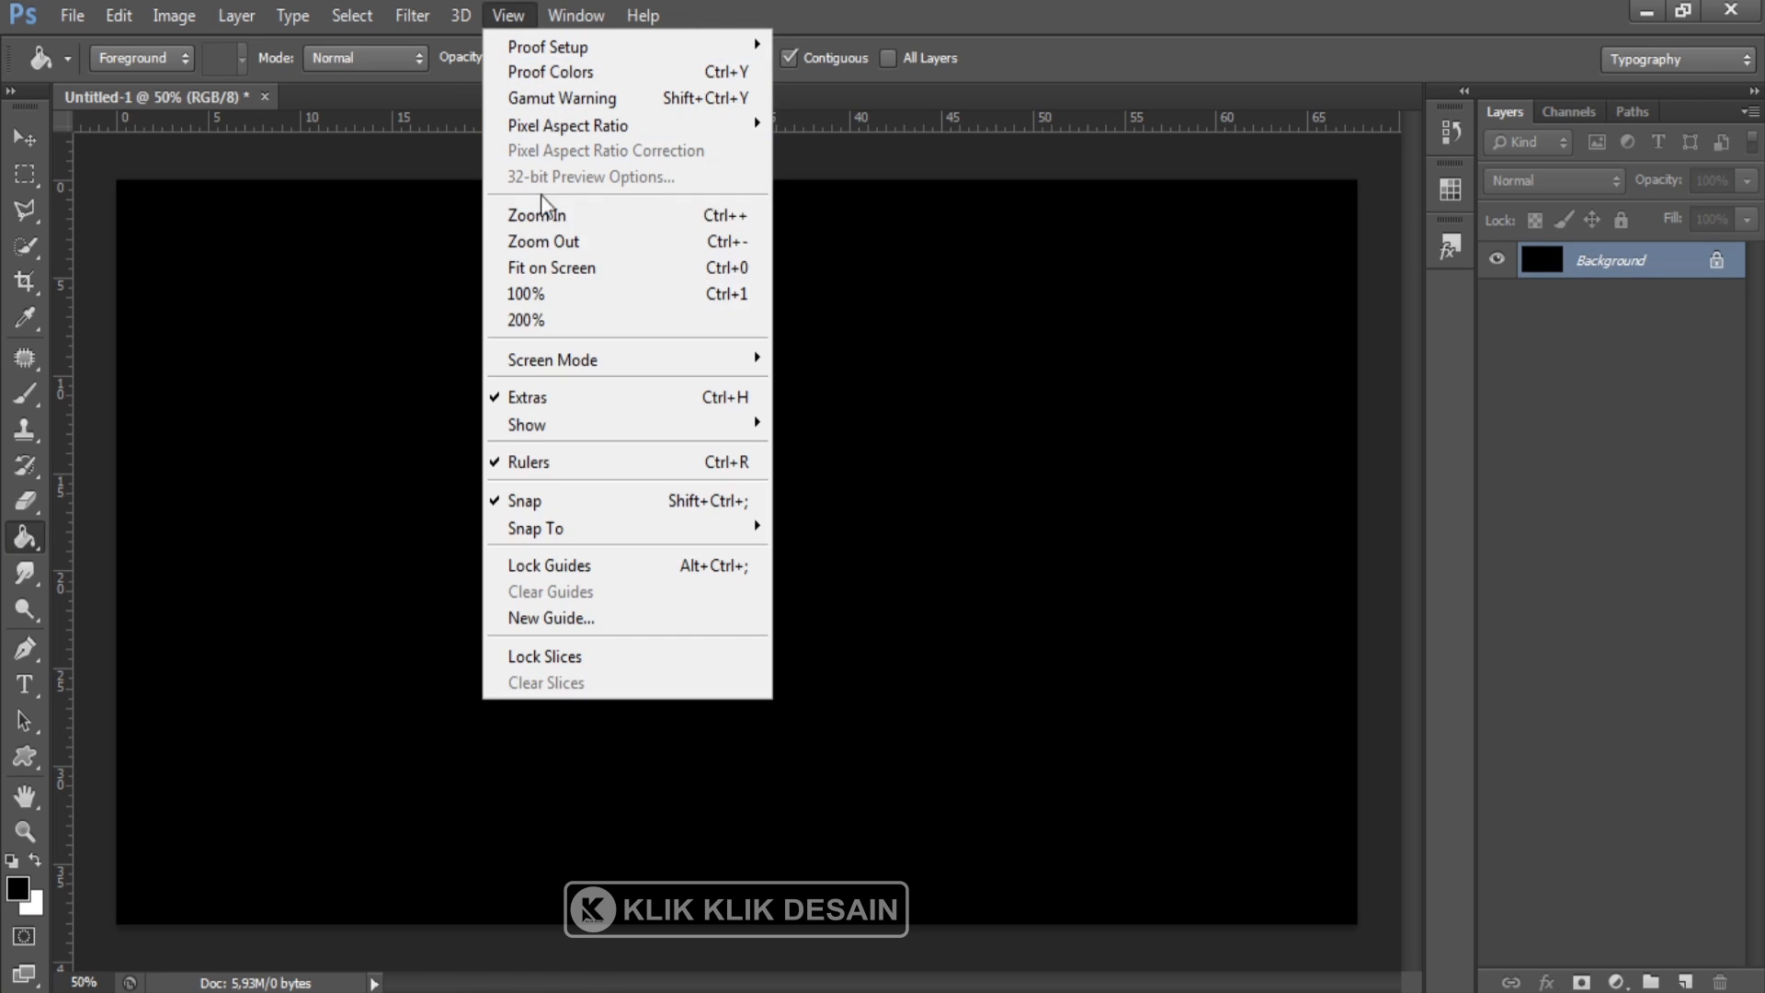
click(560, 270)
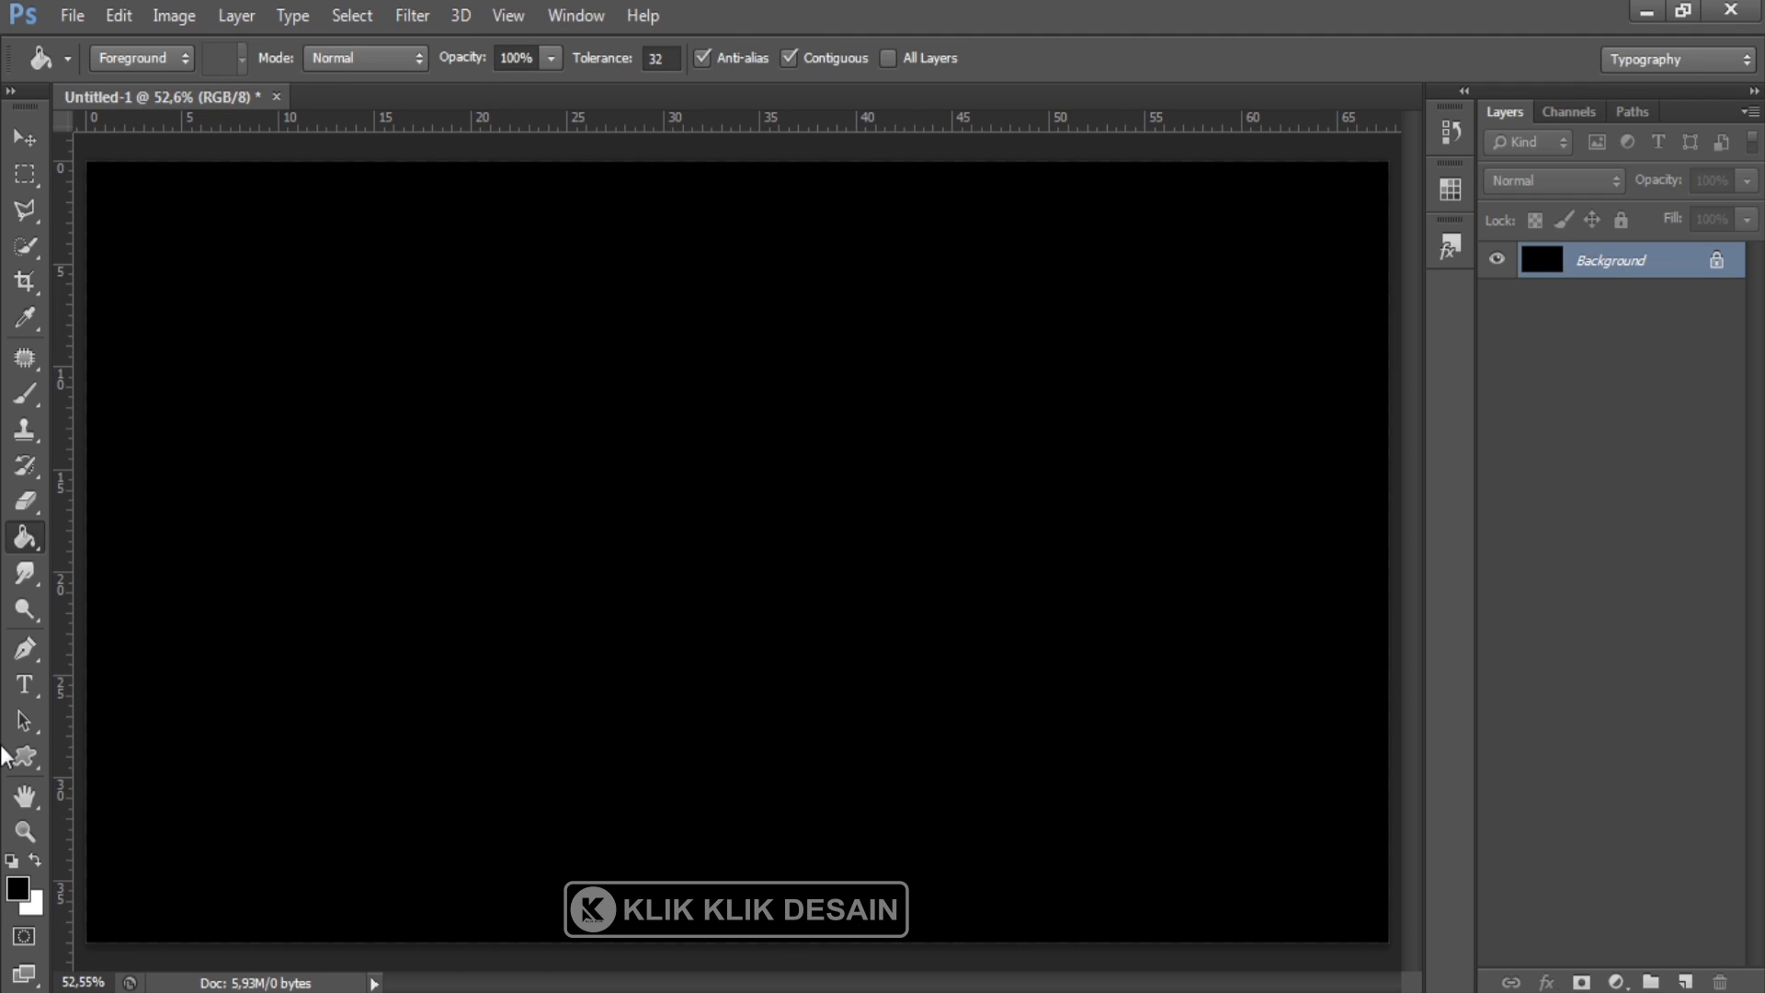
click(26, 677)
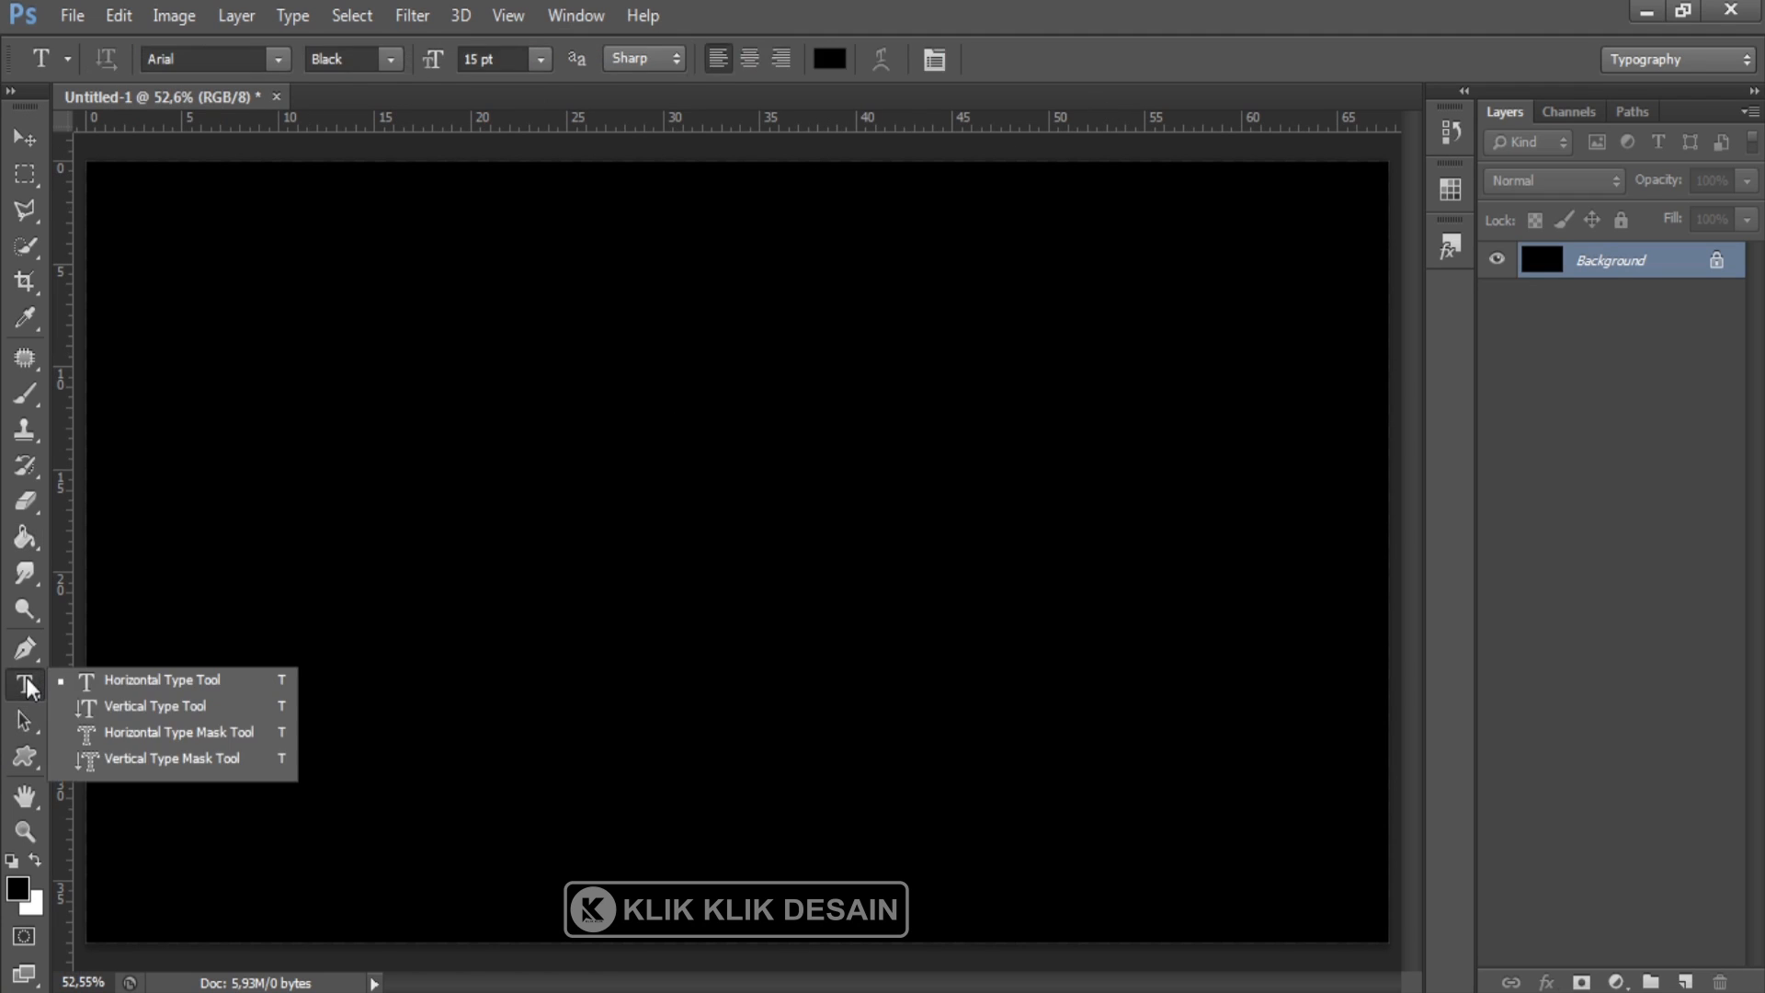
click(114, 678)
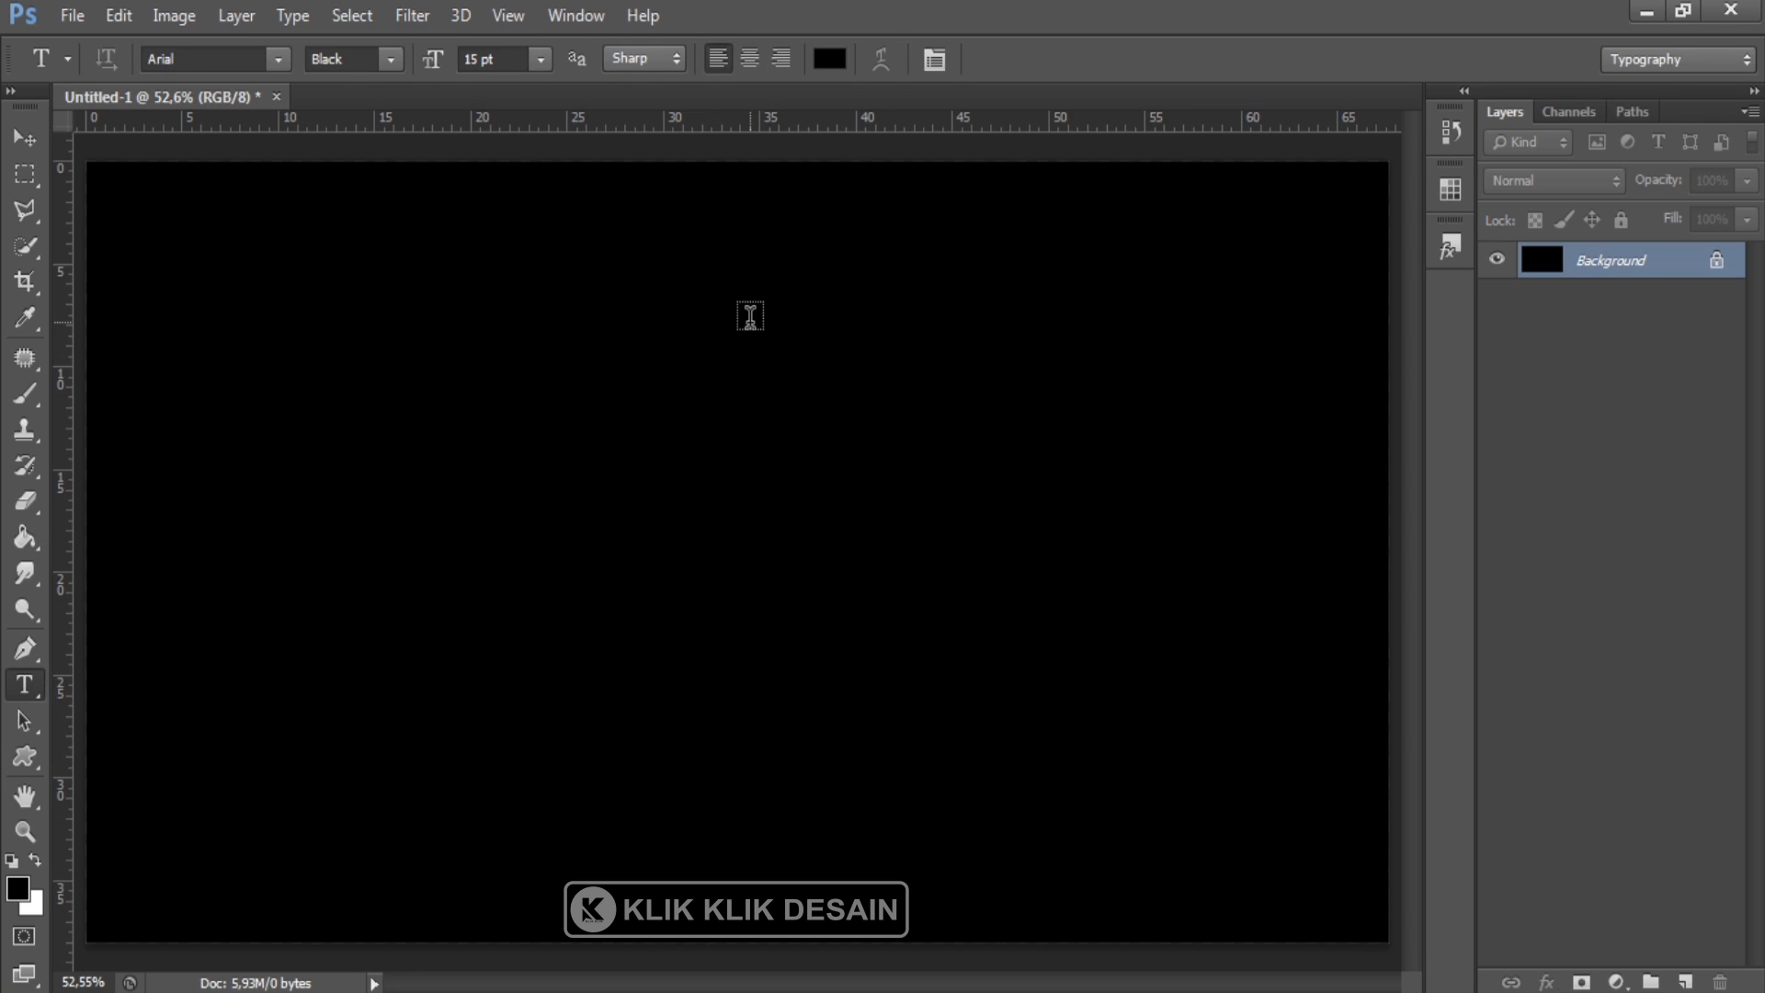
click(275, 67)
click(275, 67)
click(389, 61)
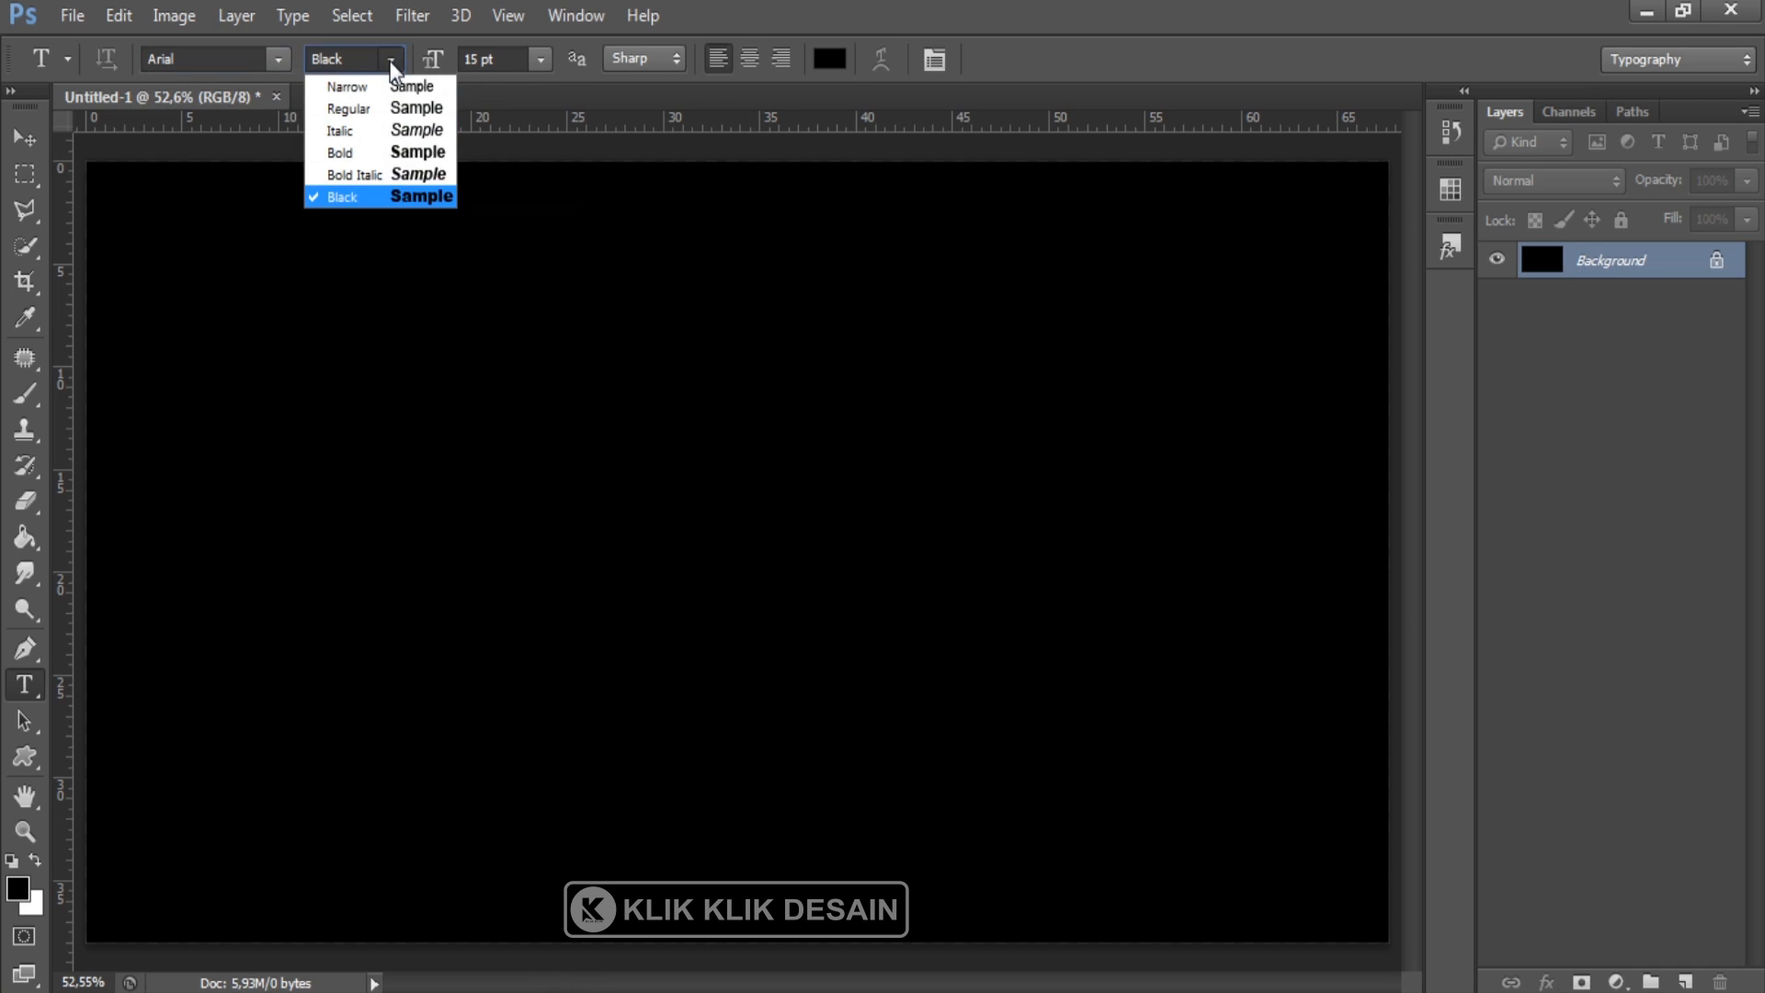
click(390, 193)
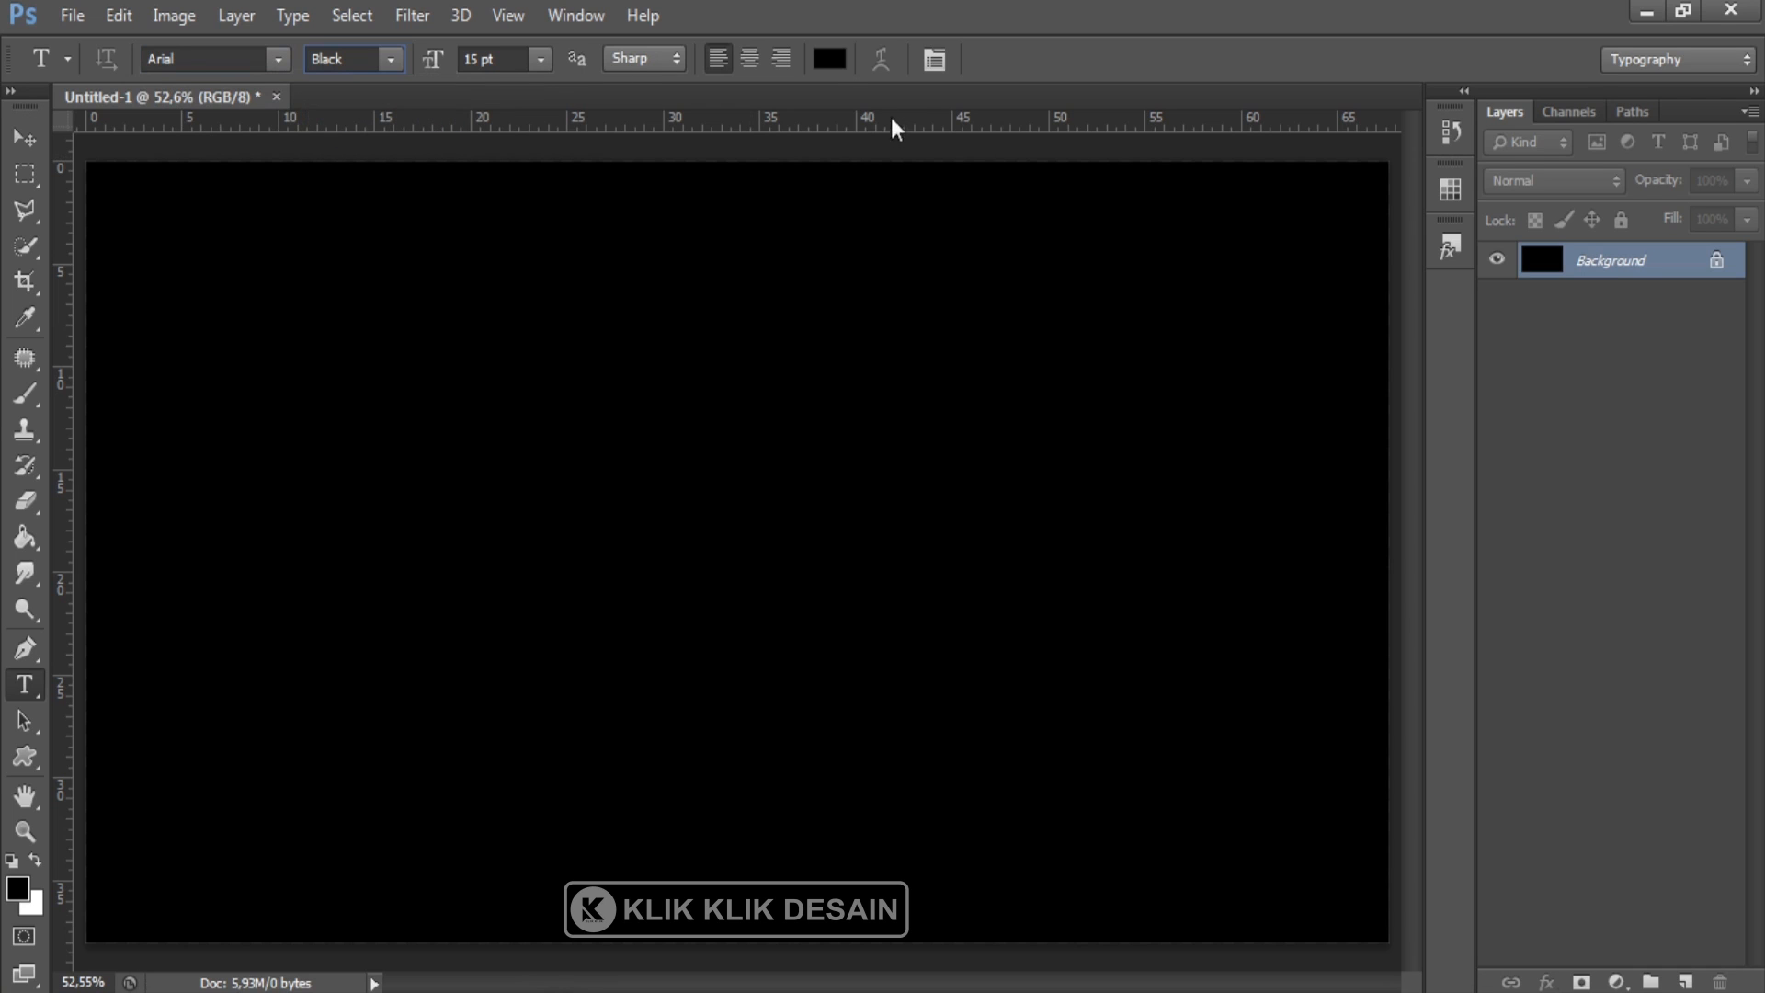
click(831, 61)
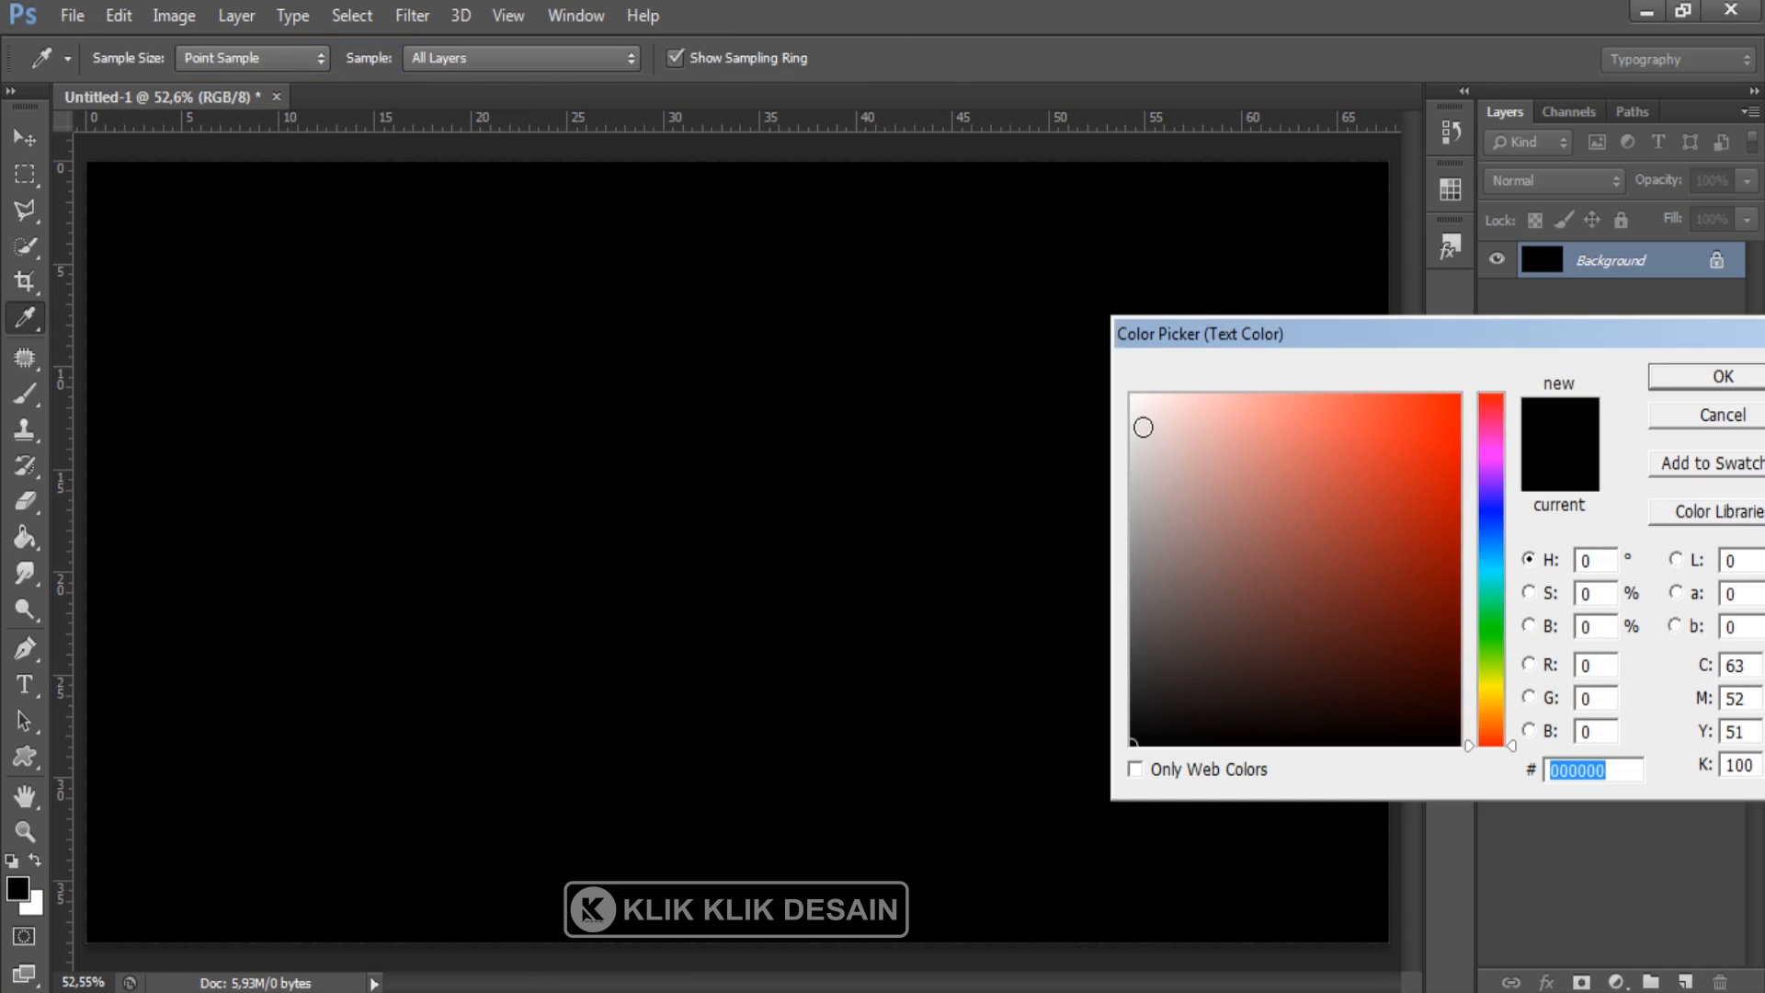
click(1133, 393)
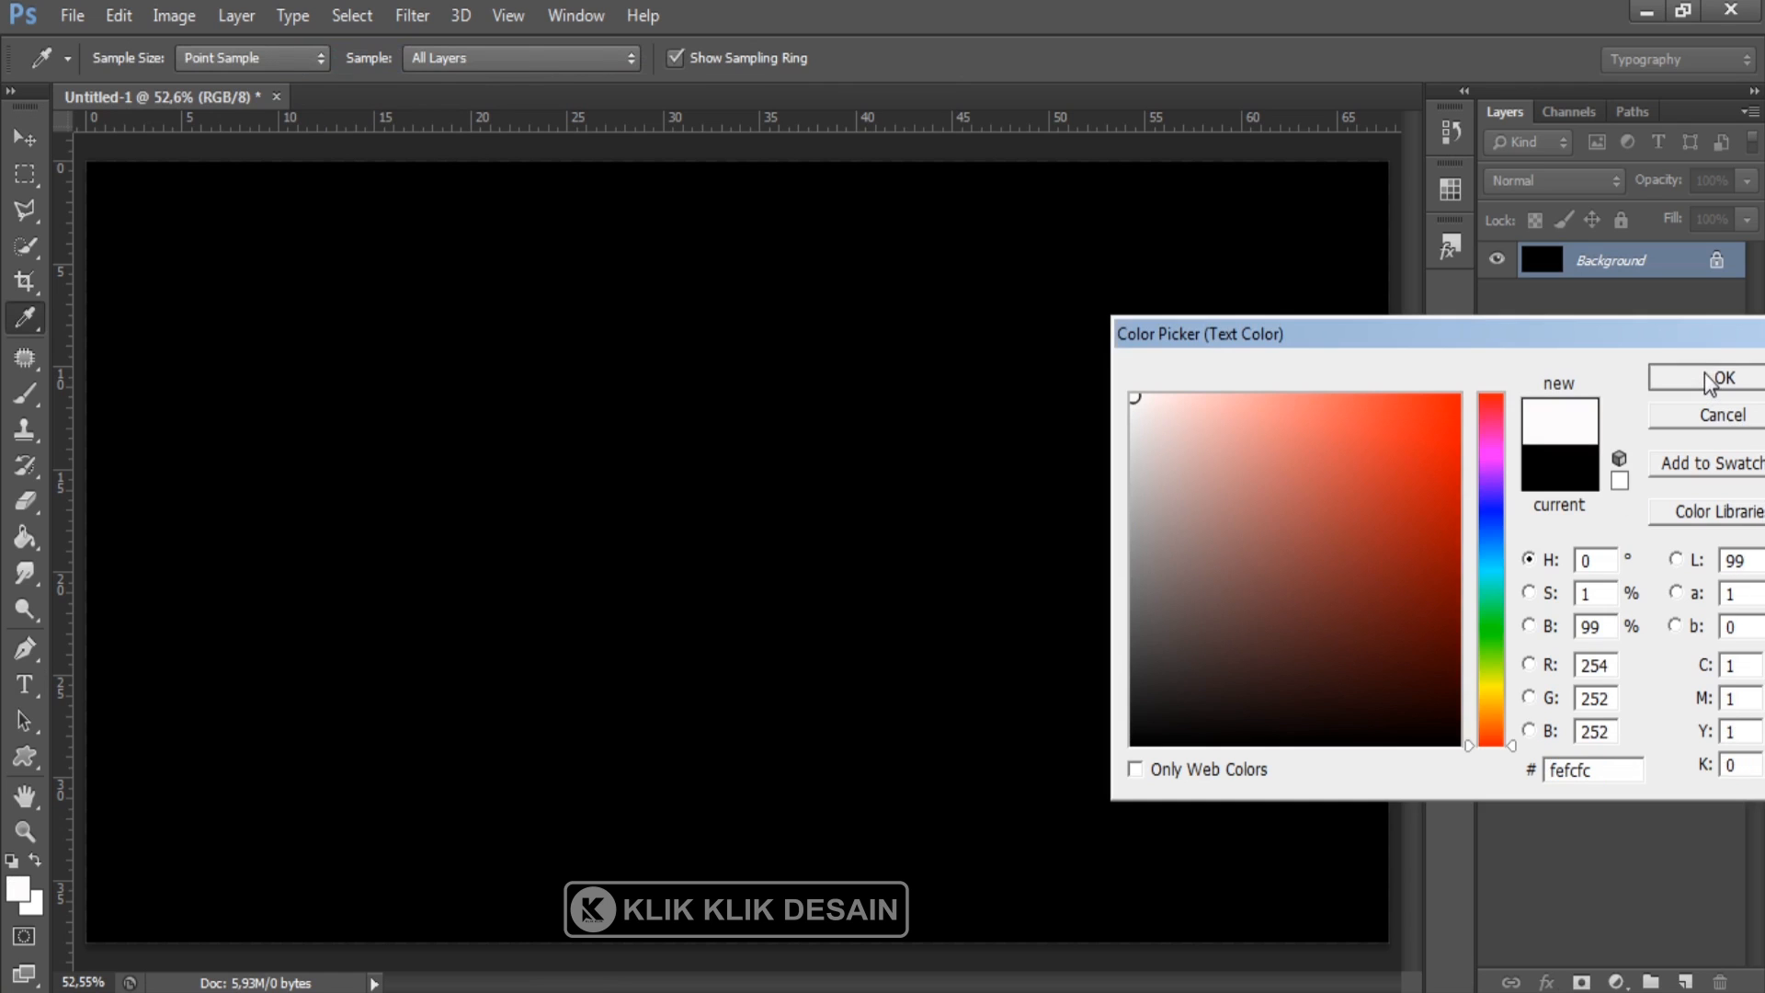
click(1718, 377)
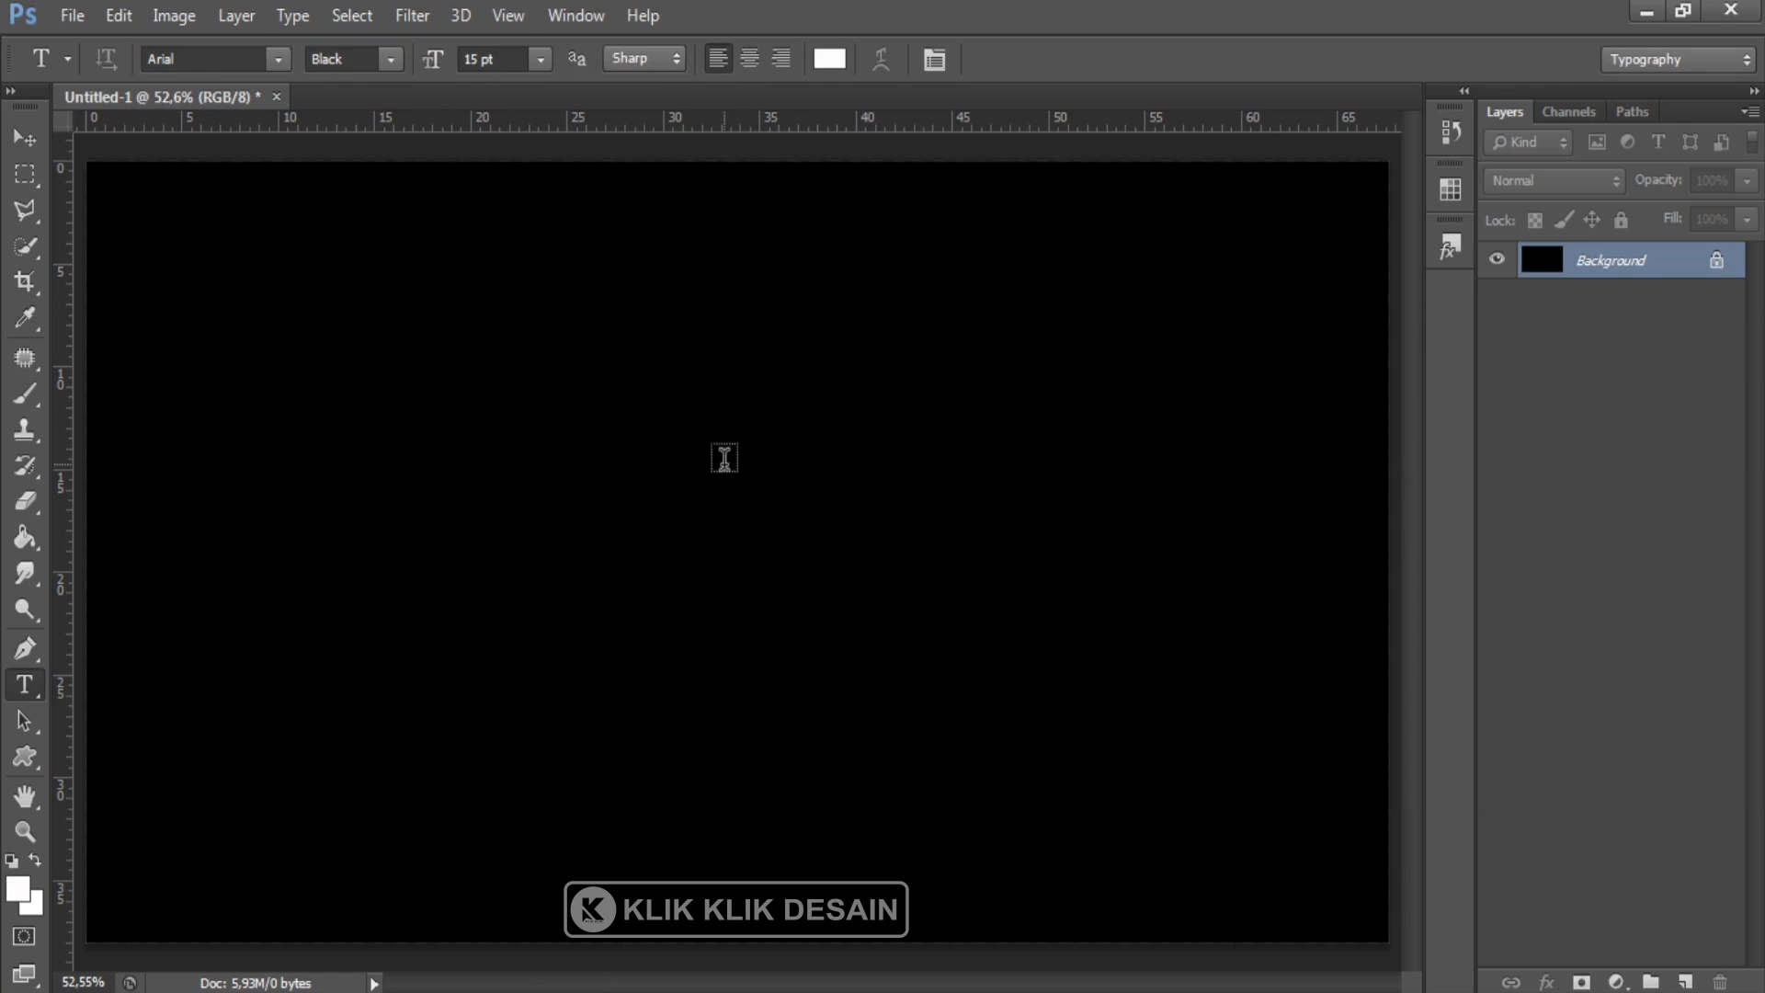
Add a text layer with the letter S just left of the canvas center
click(591, 502)
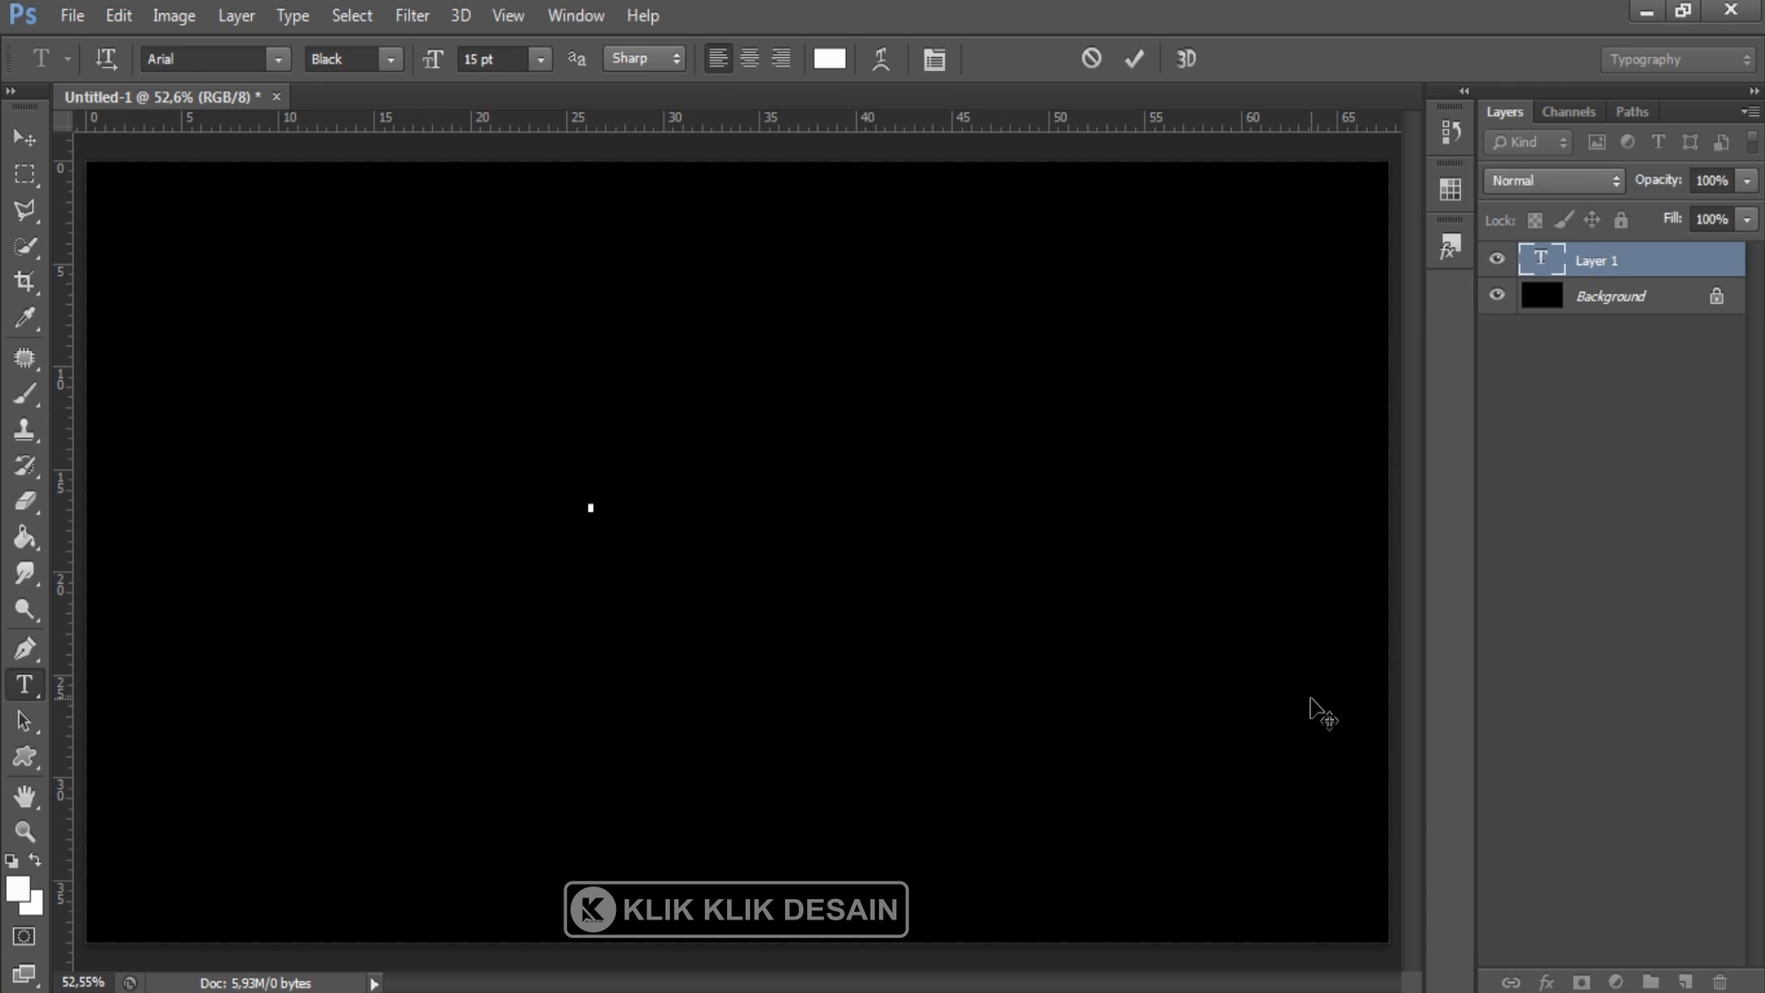
text(a)
click(19, 131)
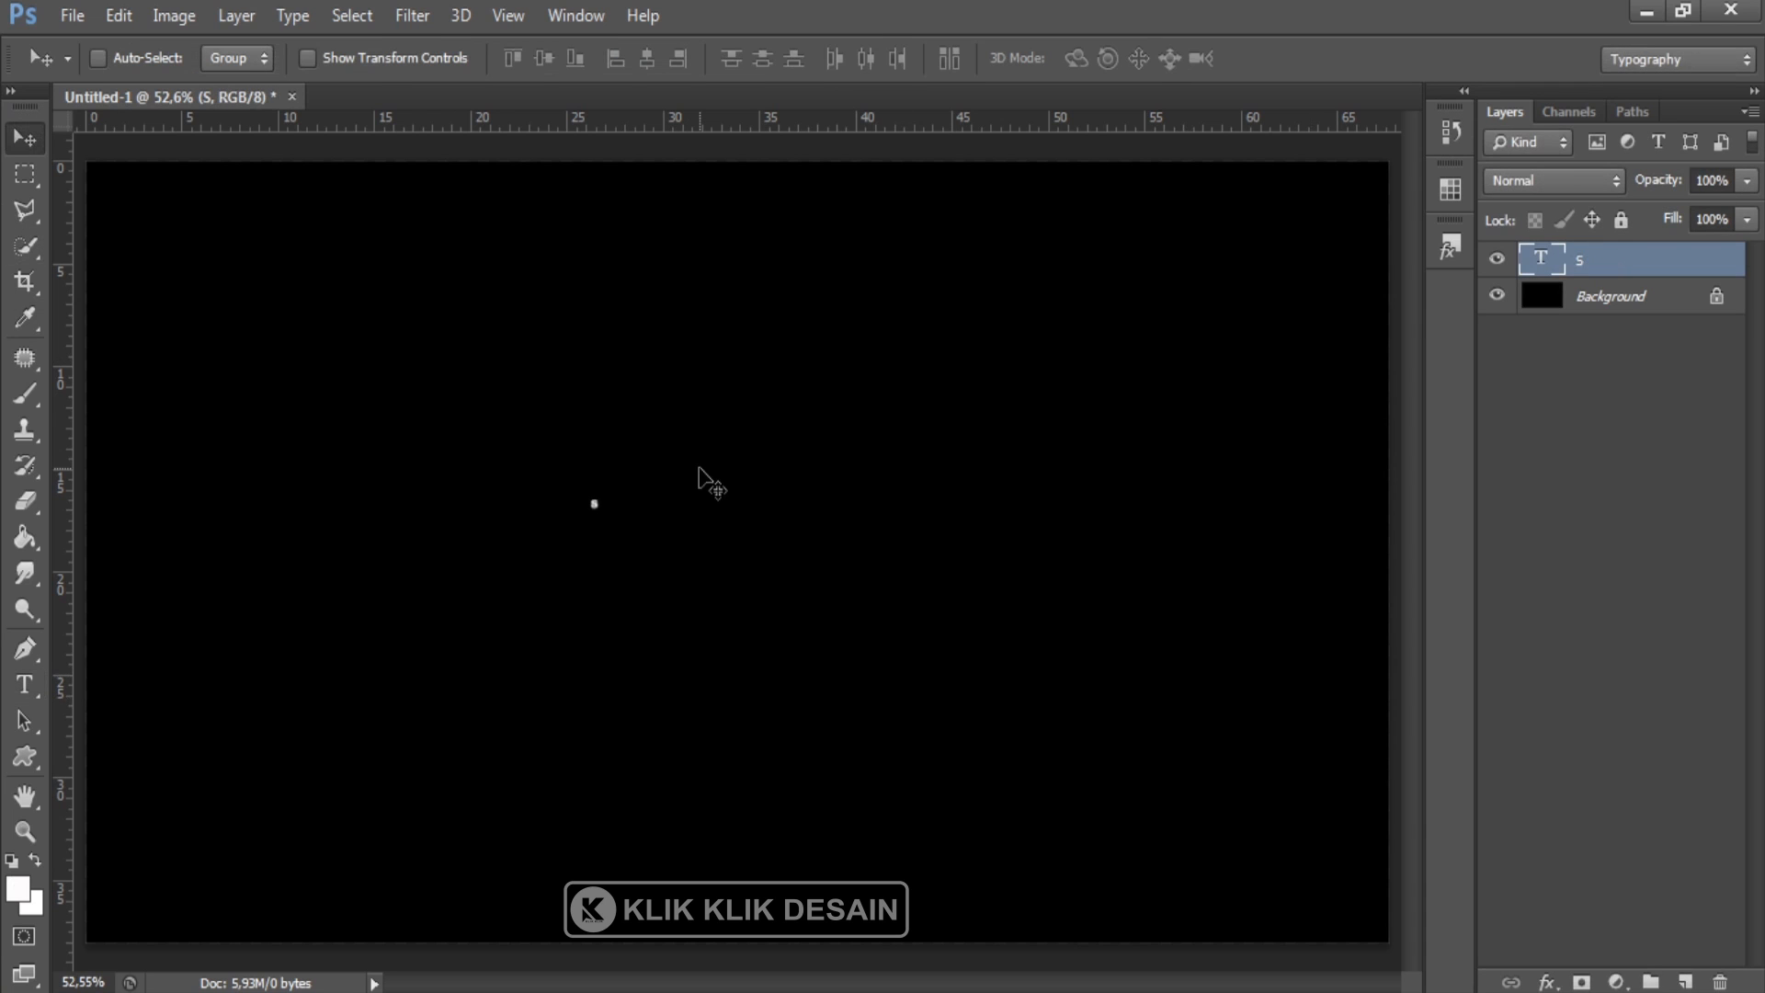
Scale the letter S up to about 2180% and place it in the left part of the canvas at mid-height
key(ctrl+t)
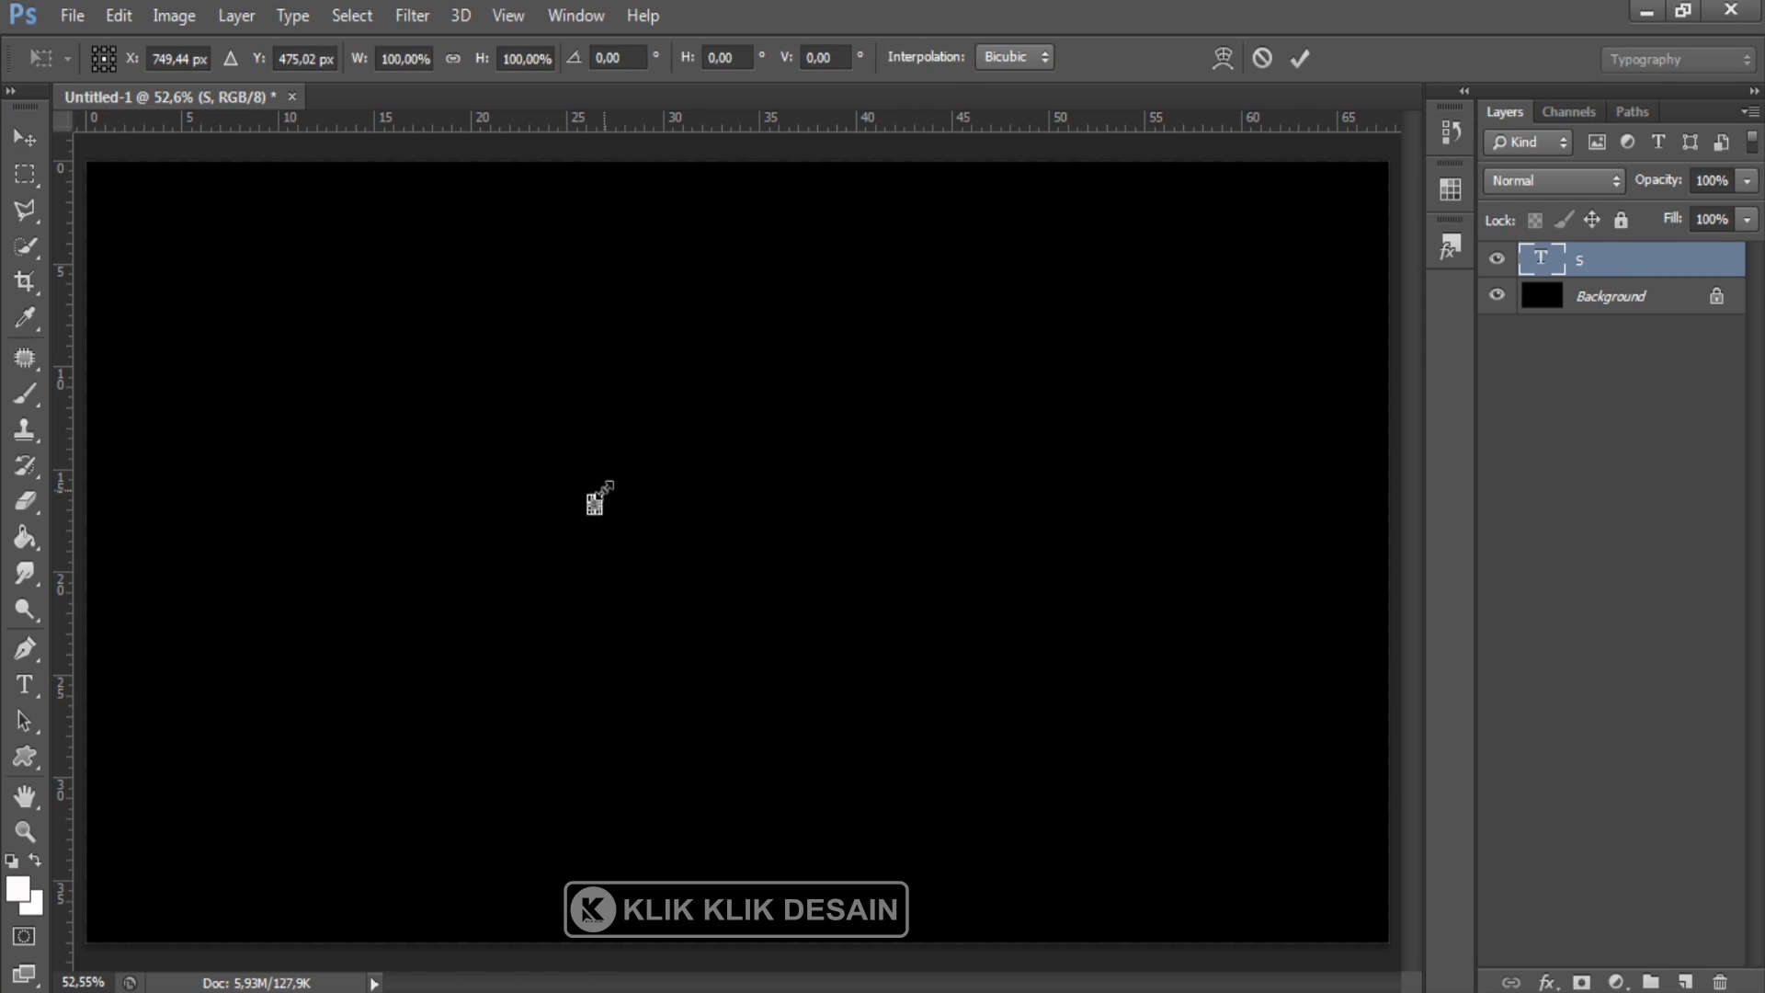
drag(599, 496, 820, 264)
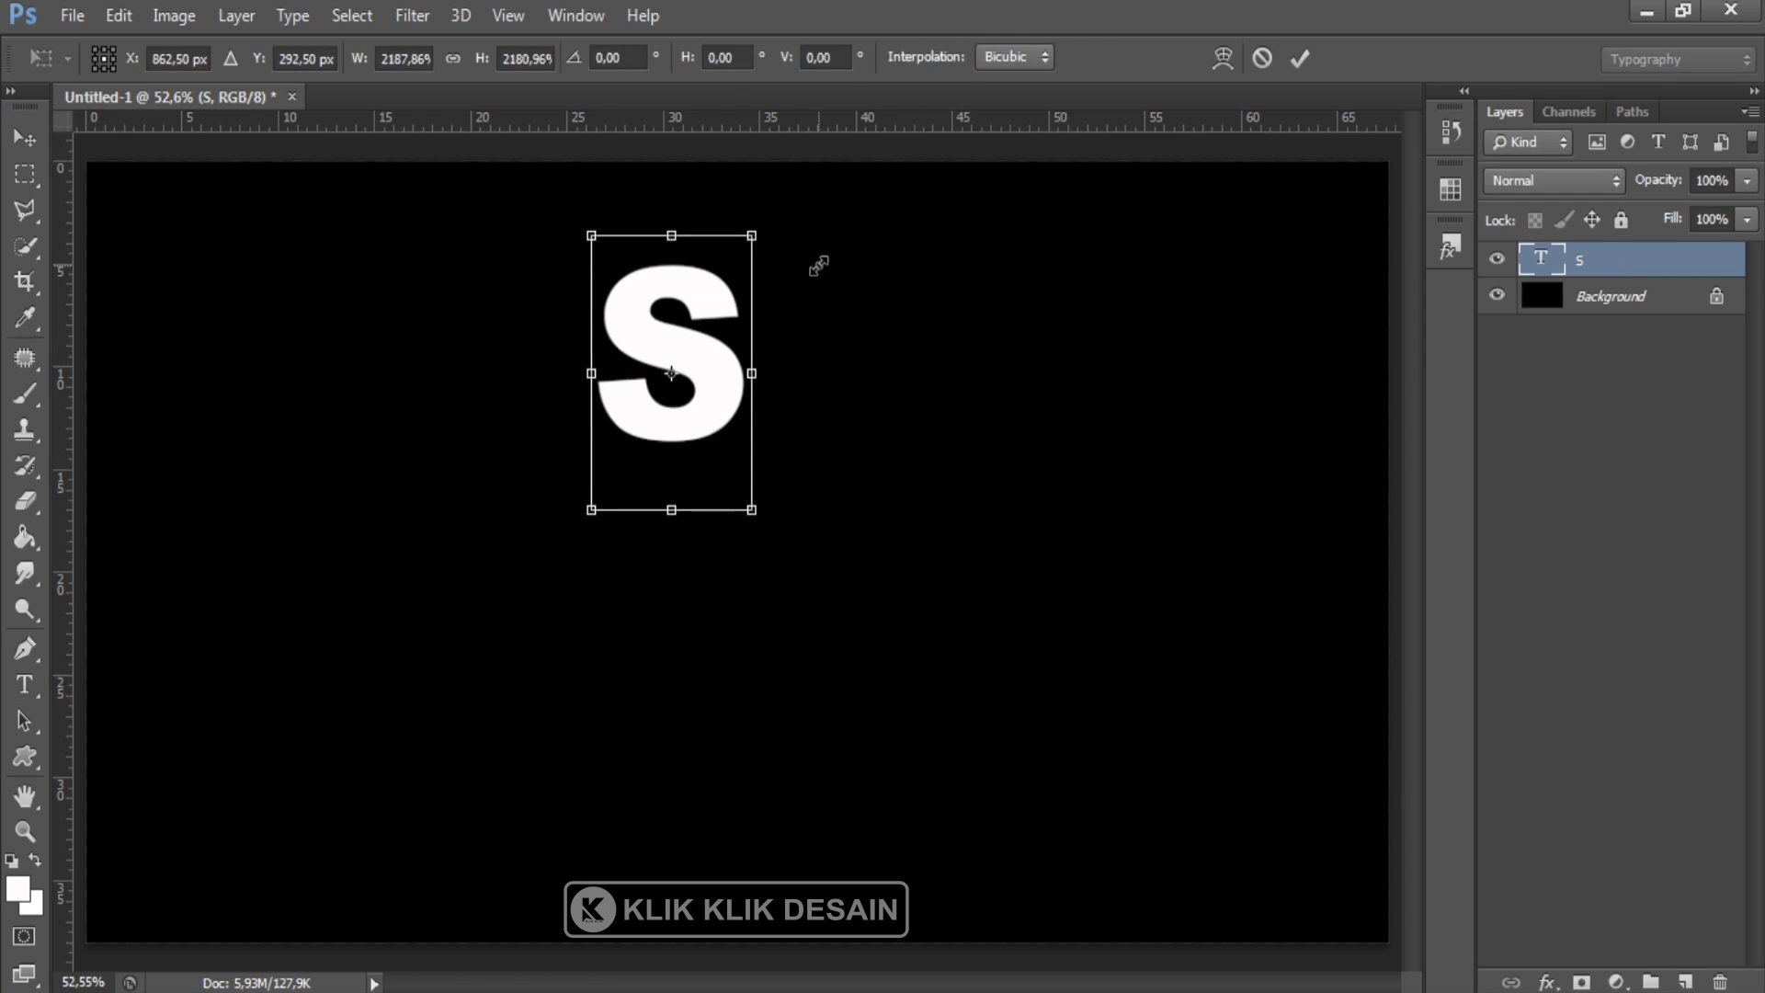
drag(708, 432, 425, 629)
key(Return)
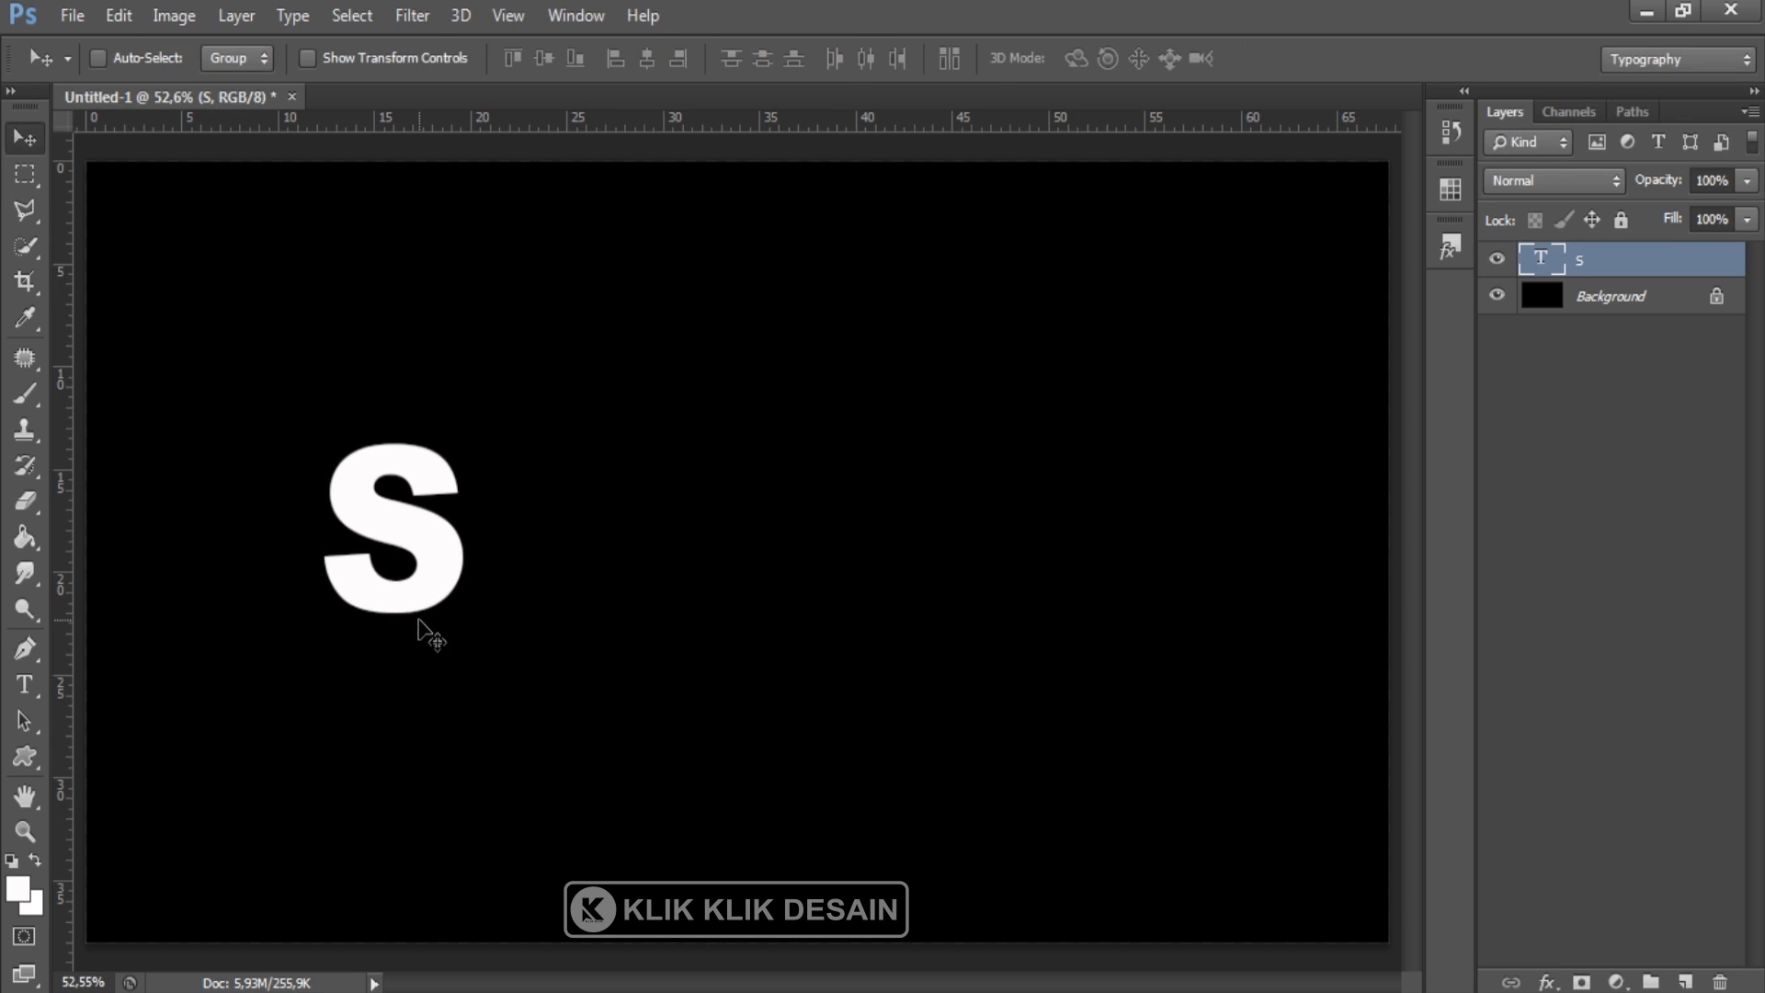
drag(379, 579, 440, 574)
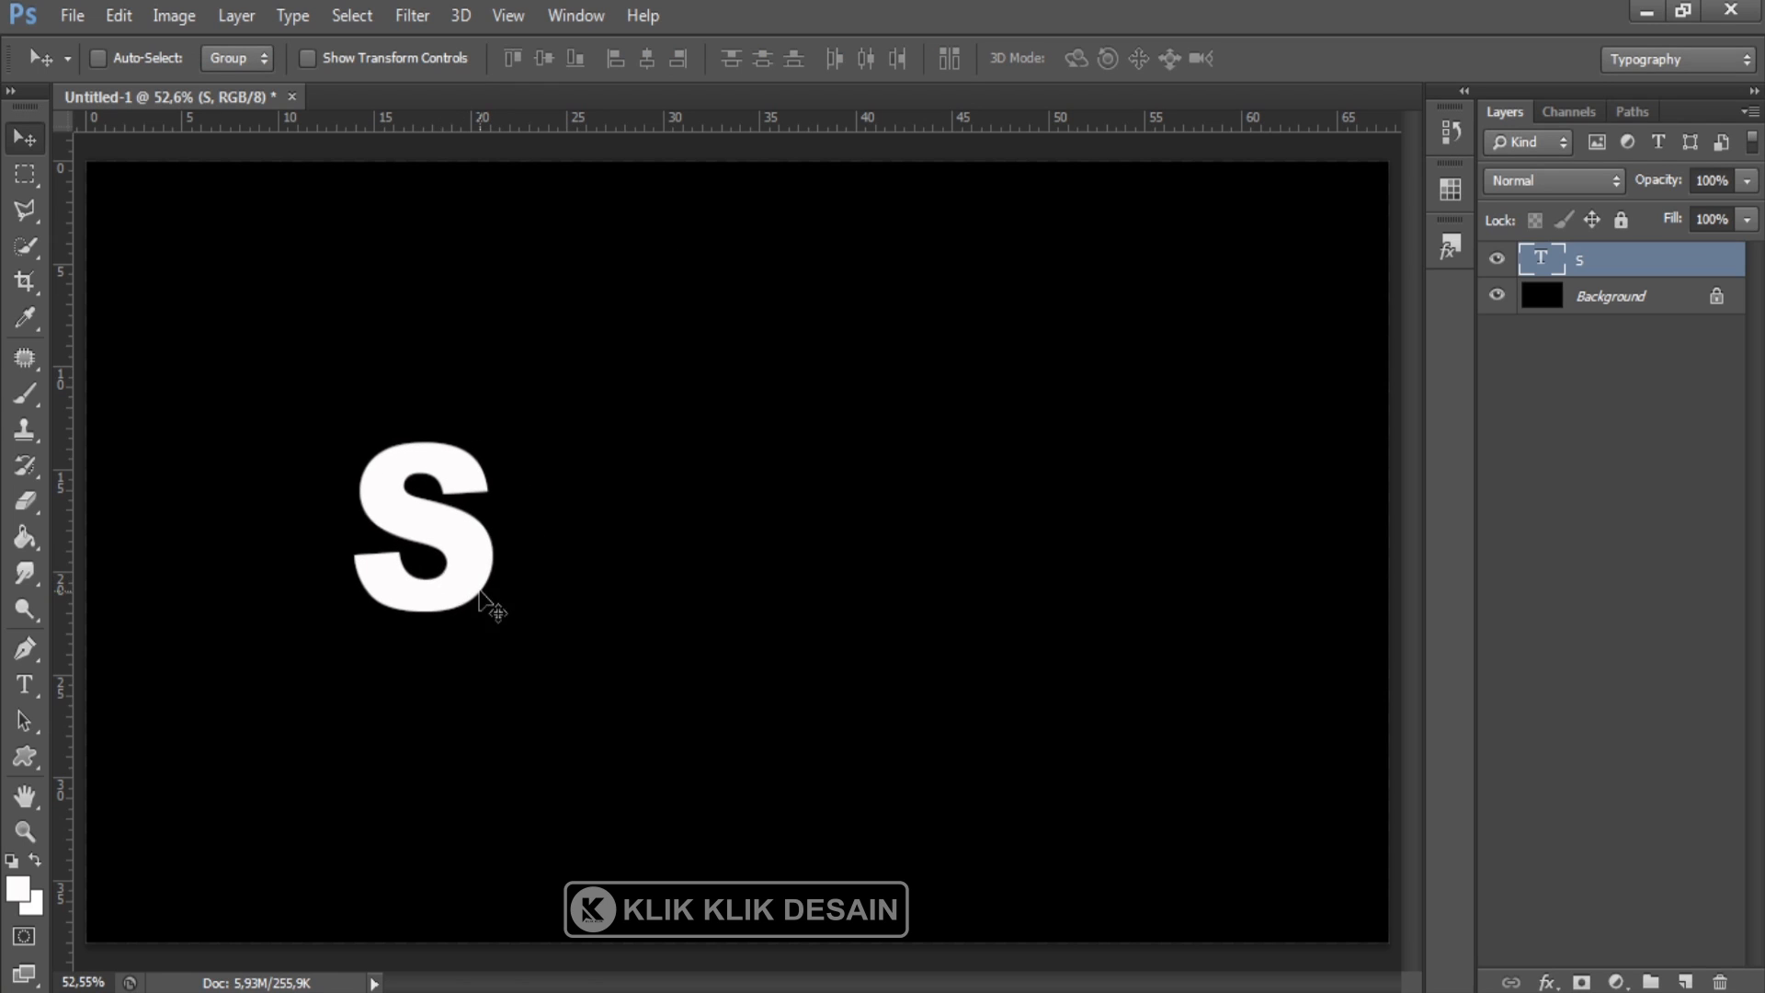
mouse_move(433, 551)
mouse_down()
mouse_move(478, 542)
mouse_move(407, 544)
mouse_up()
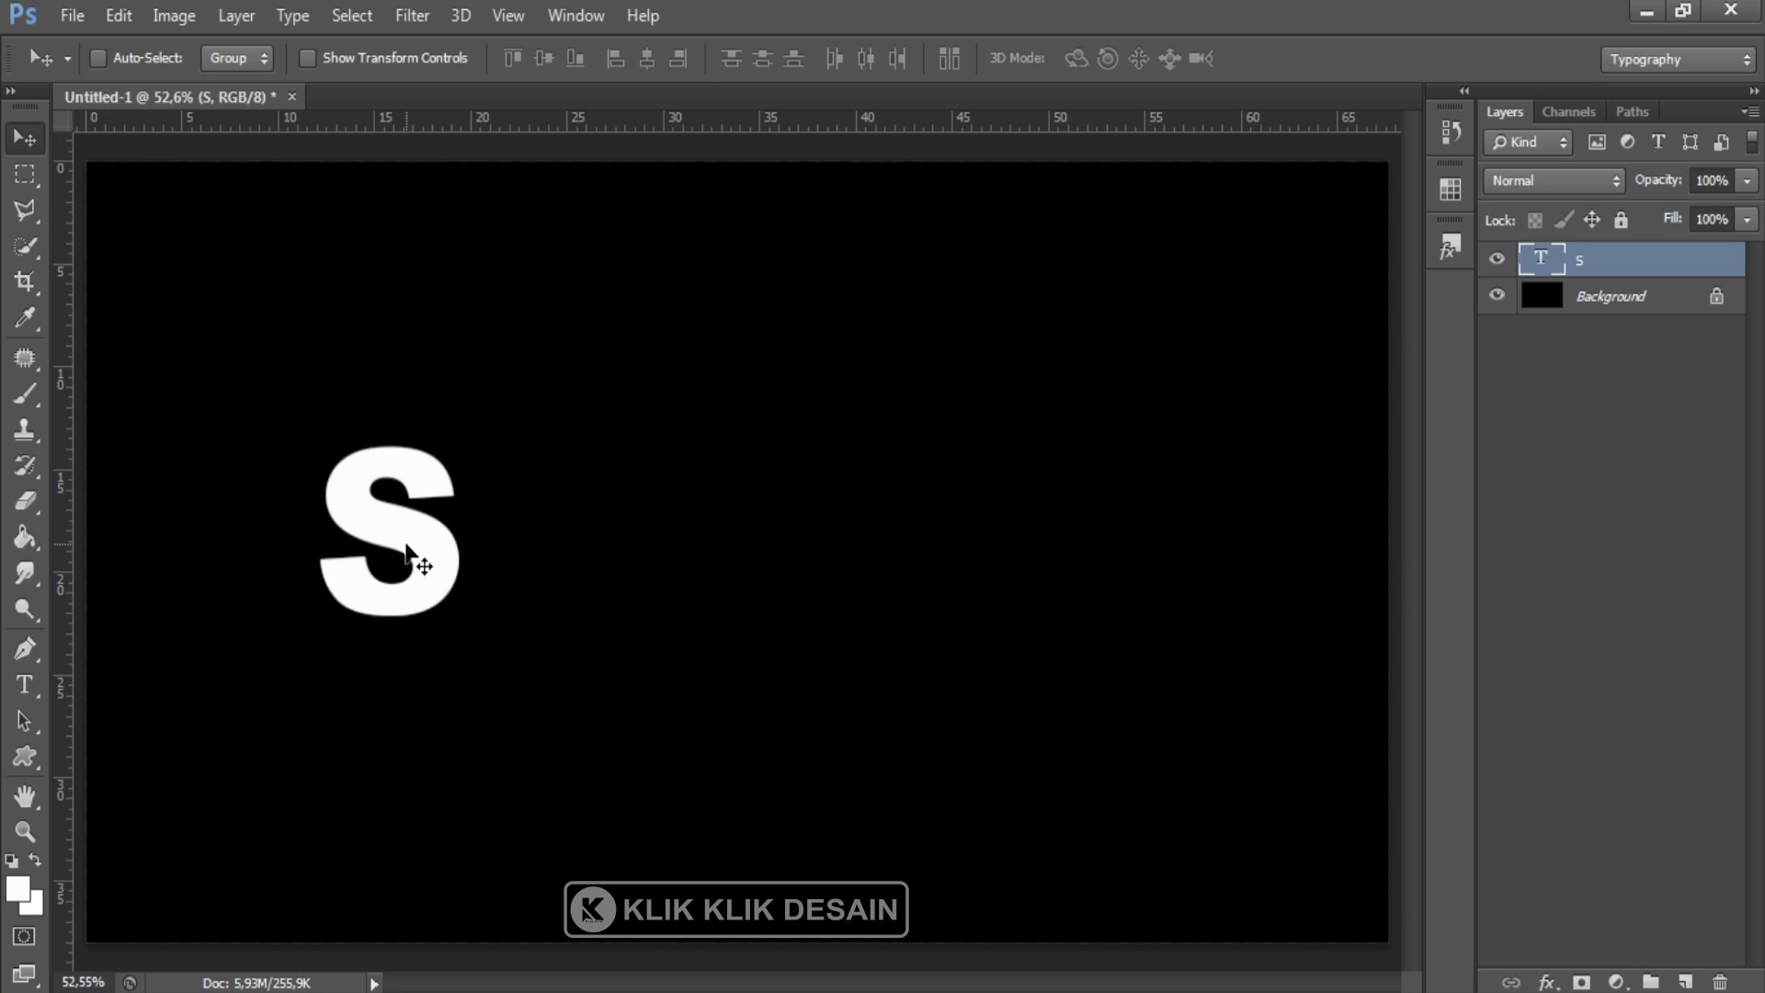
Duplicate the S layer, place the copy directly right of the S, and change its letter to H
key(ctrl+j)
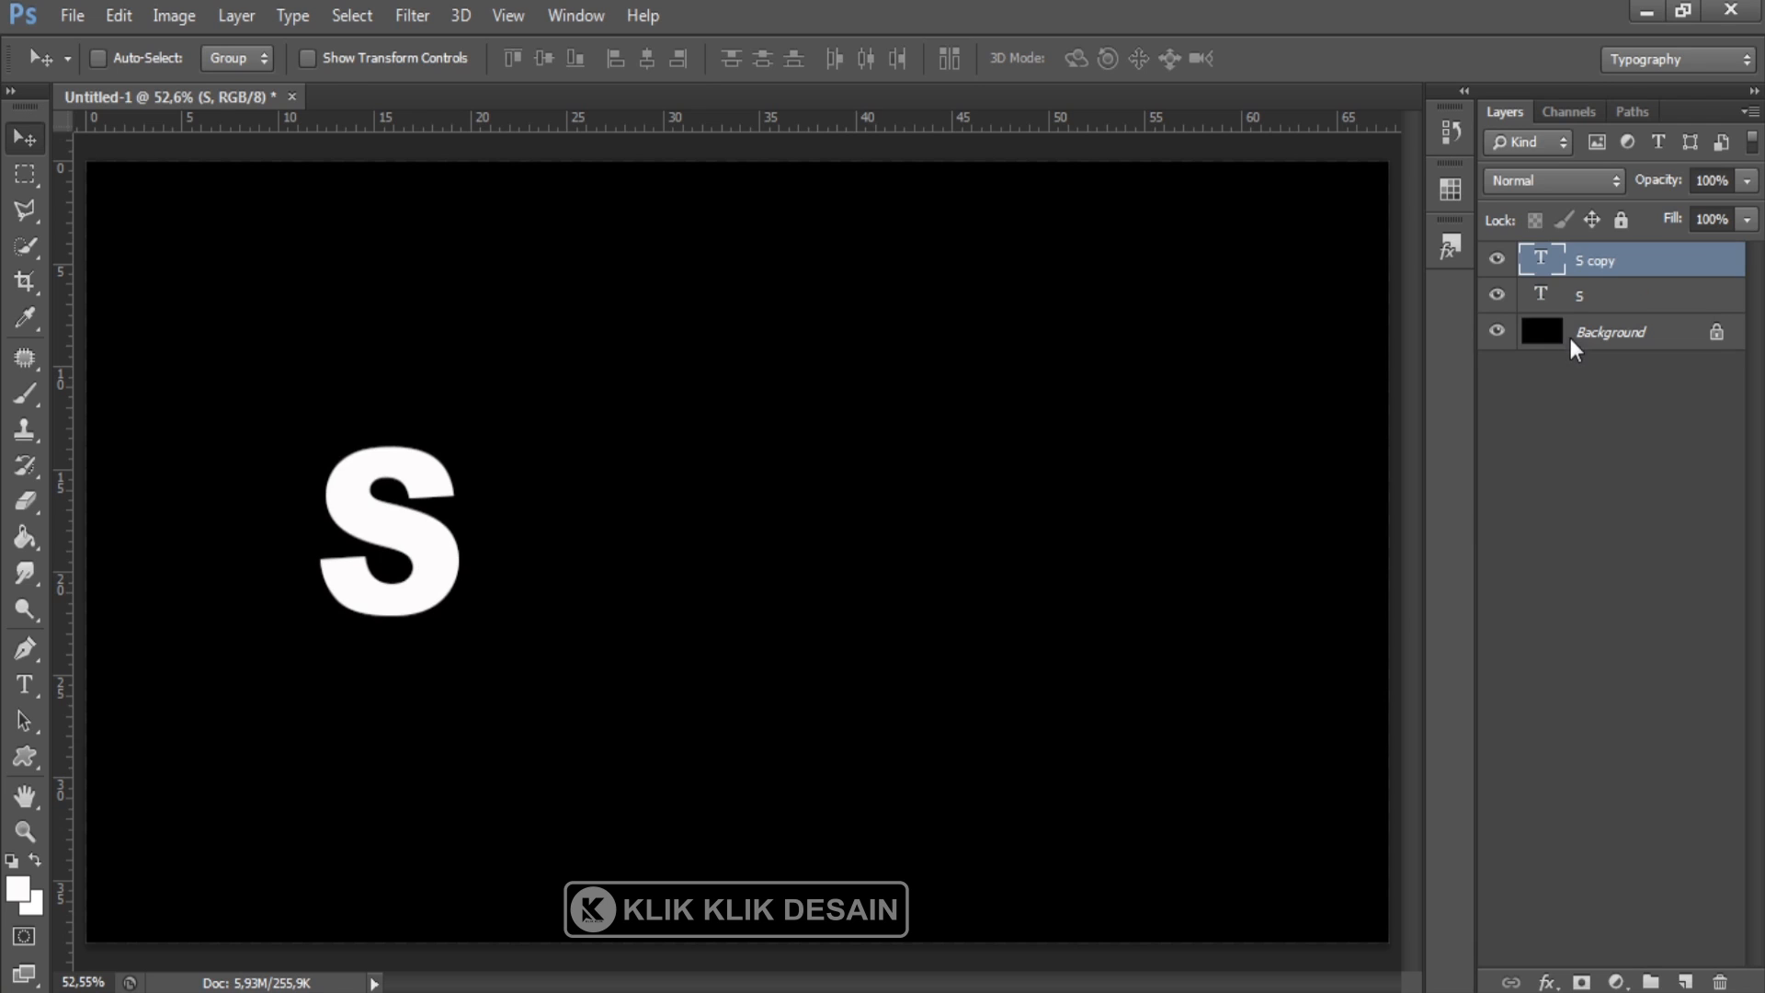
drag(405, 599, 550, 598)
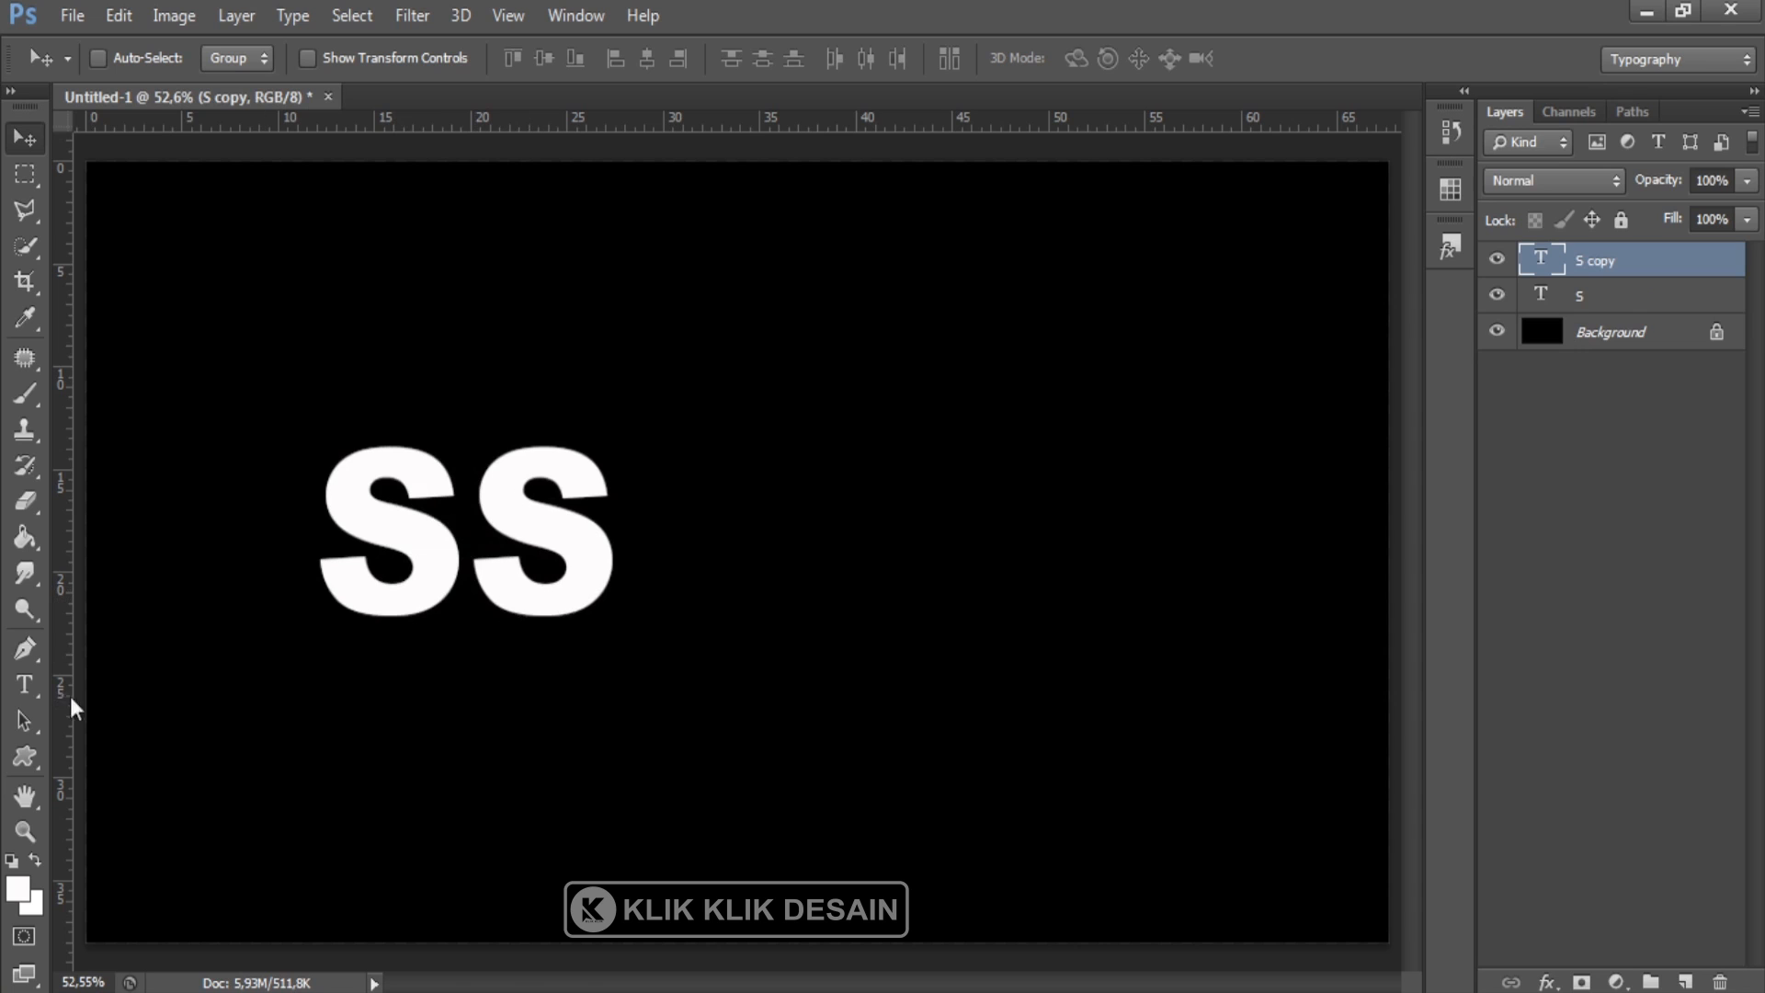
drag(25, 685, 111, 703)
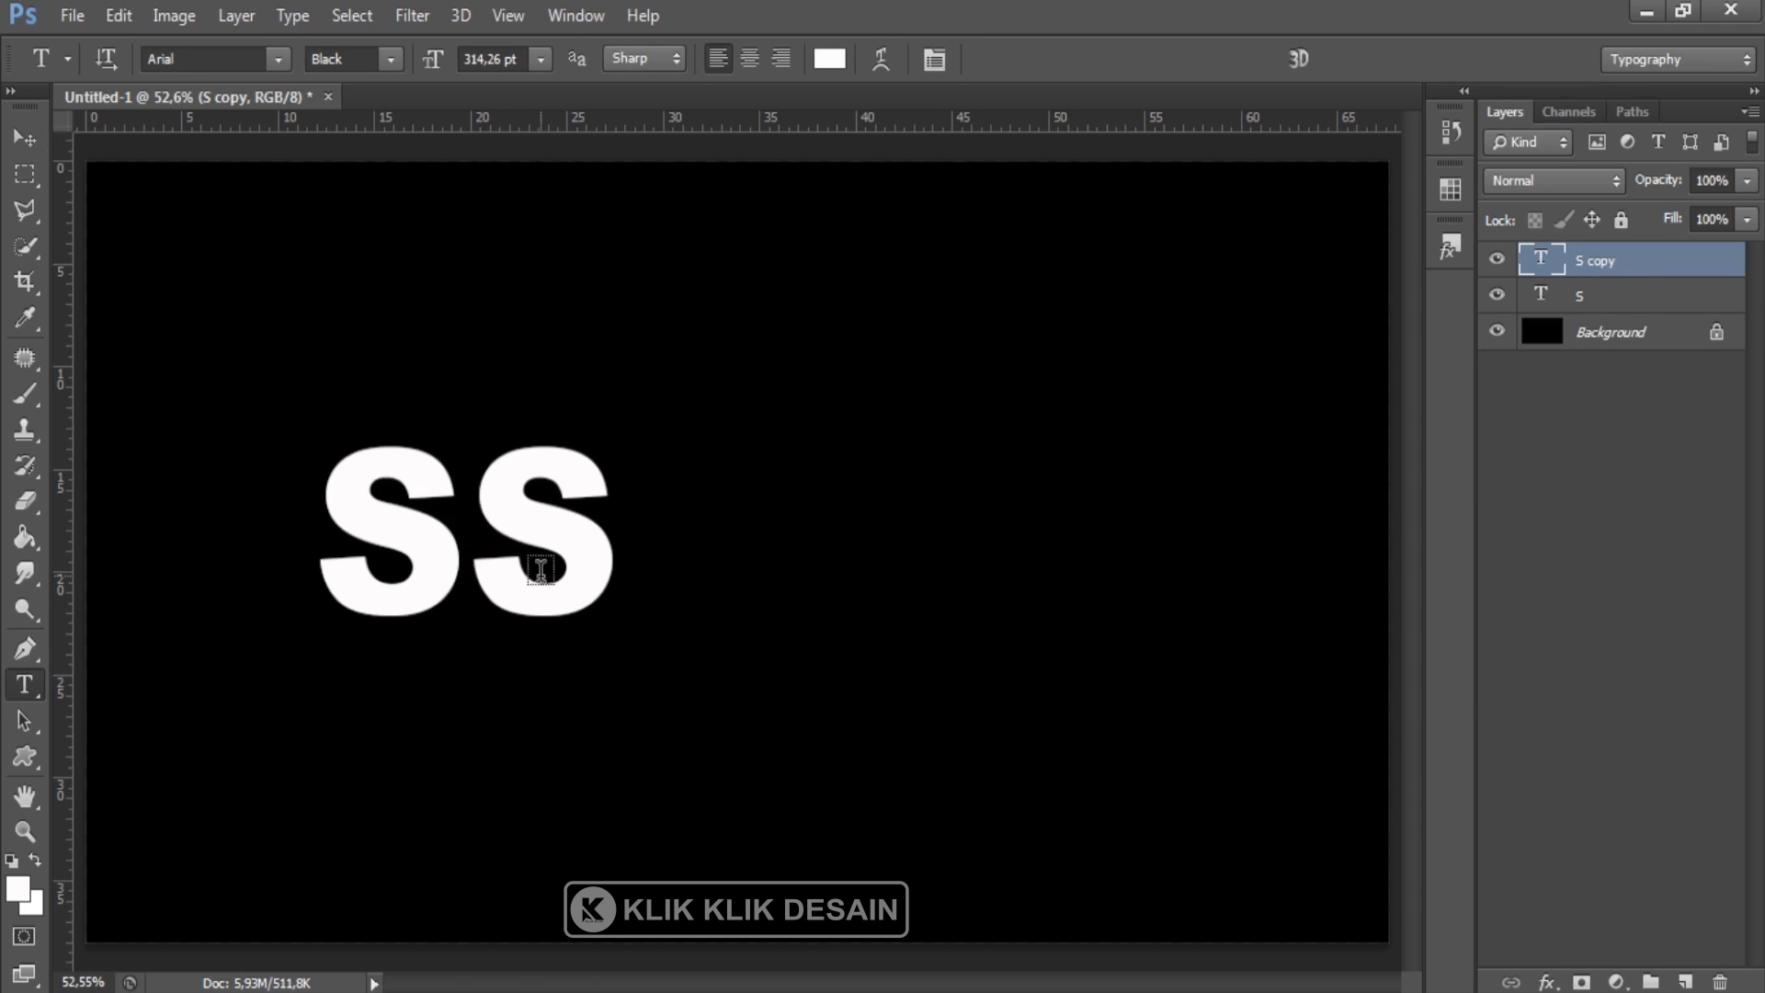
click(555, 509)
key(ctrl+a)
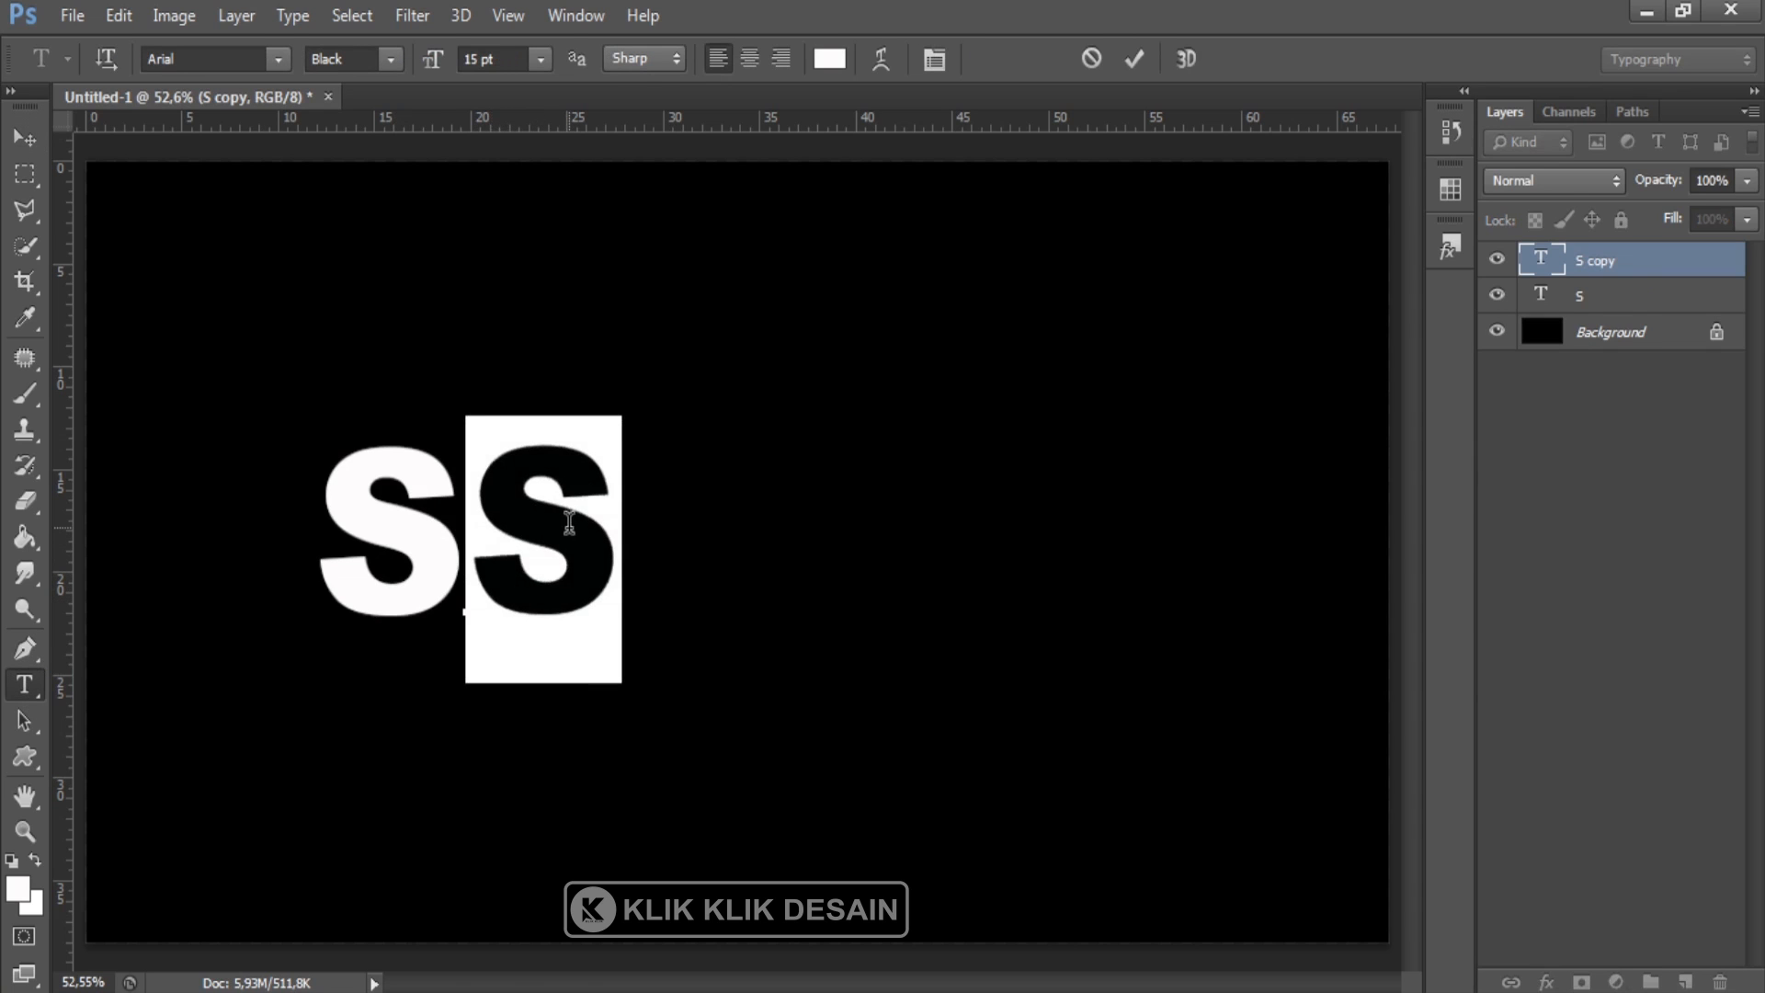
text(H)
click(27, 138)
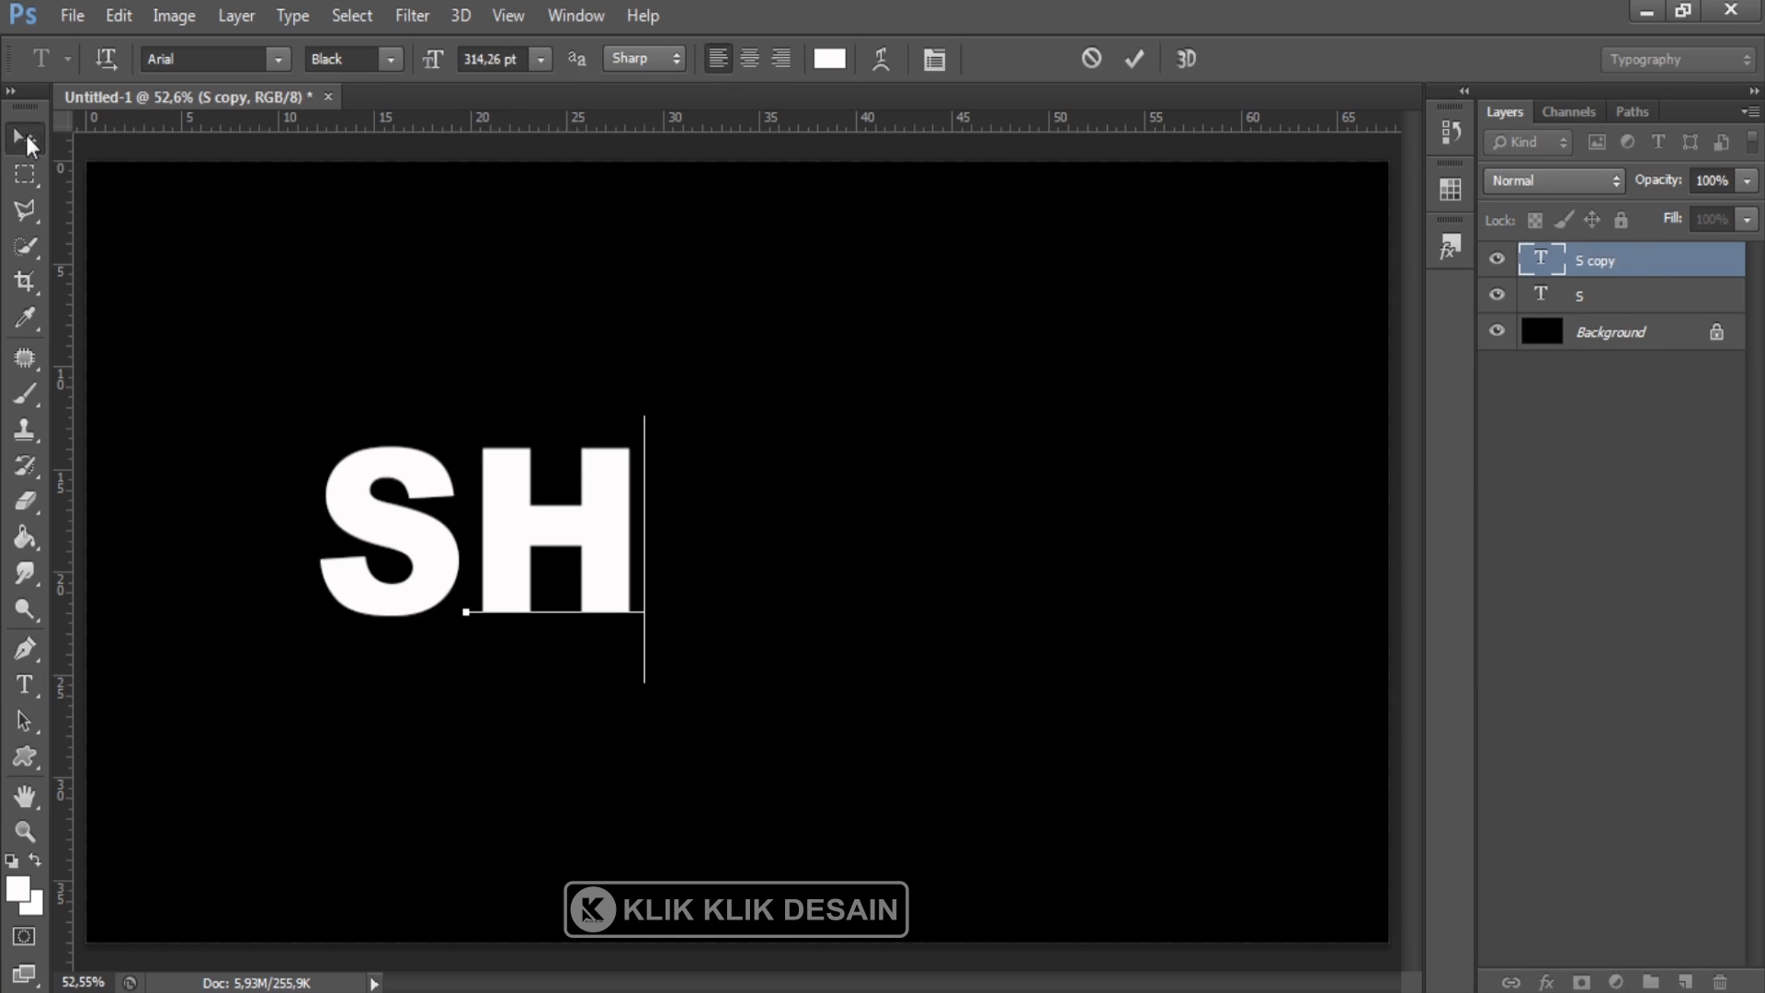
Duplicate the H layer, place the copy directly right of the H, and change its letter to A
key(ctrl+j)
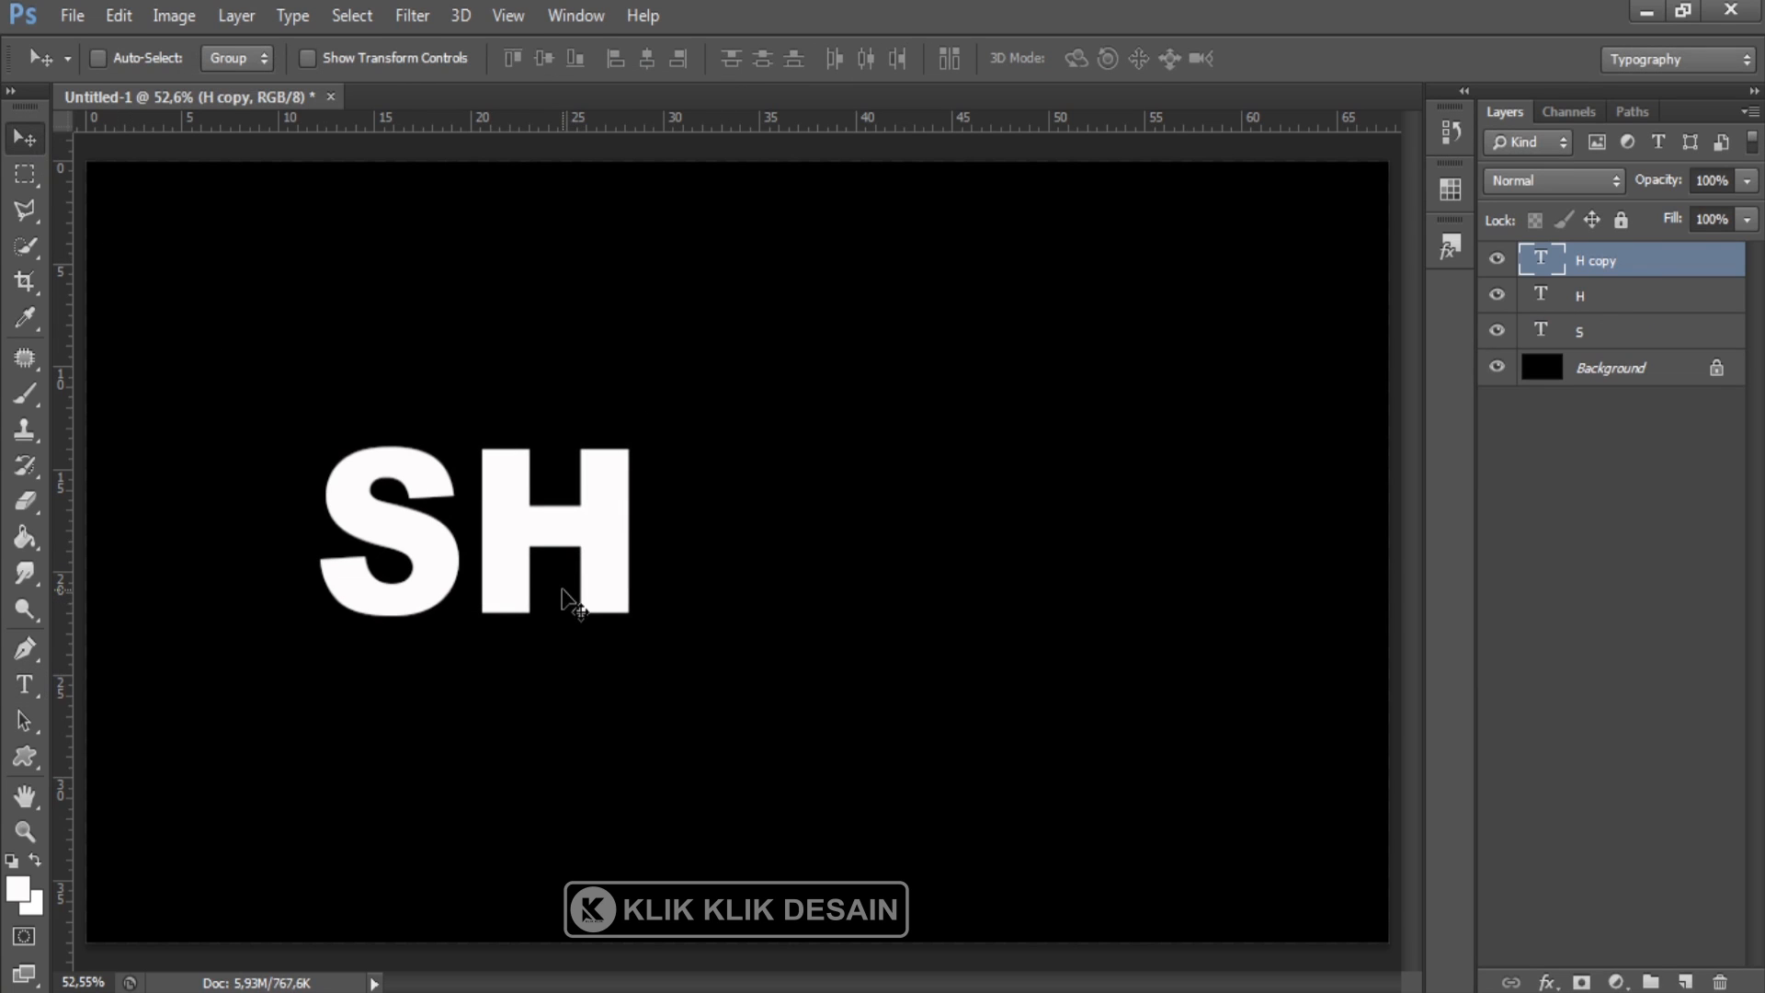
drag(571, 599, 749, 593)
key(t)
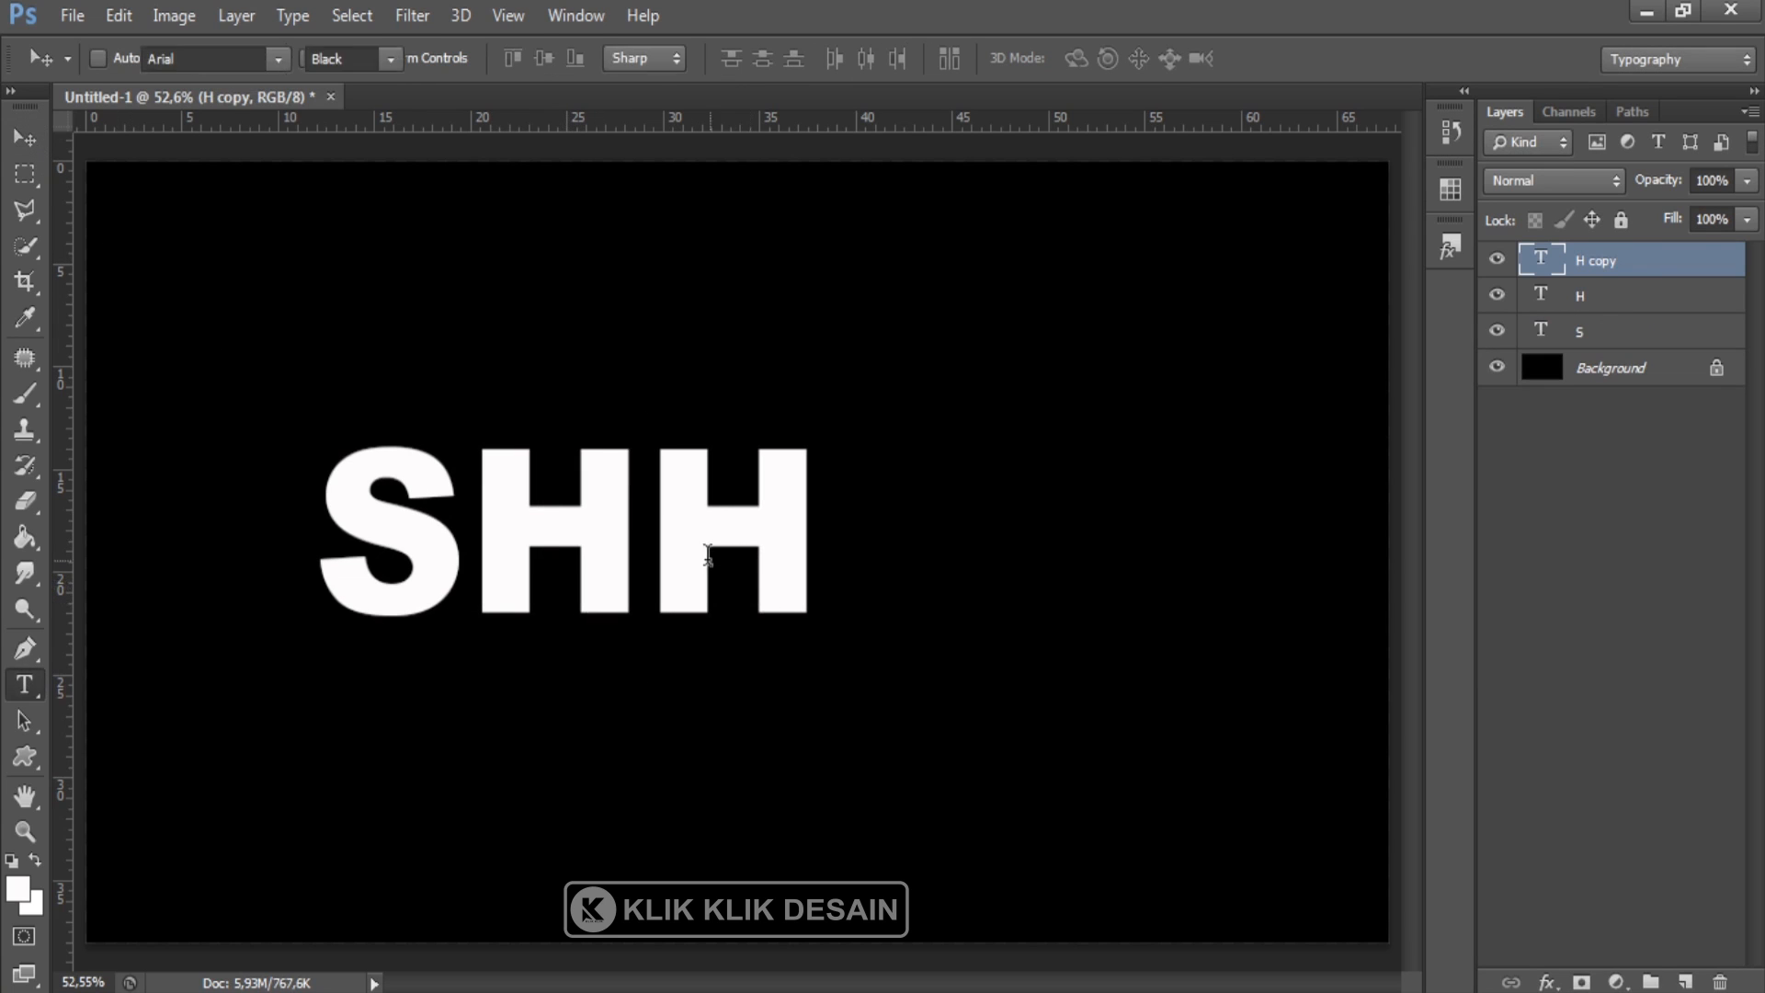
drag(664, 535, 803, 533)
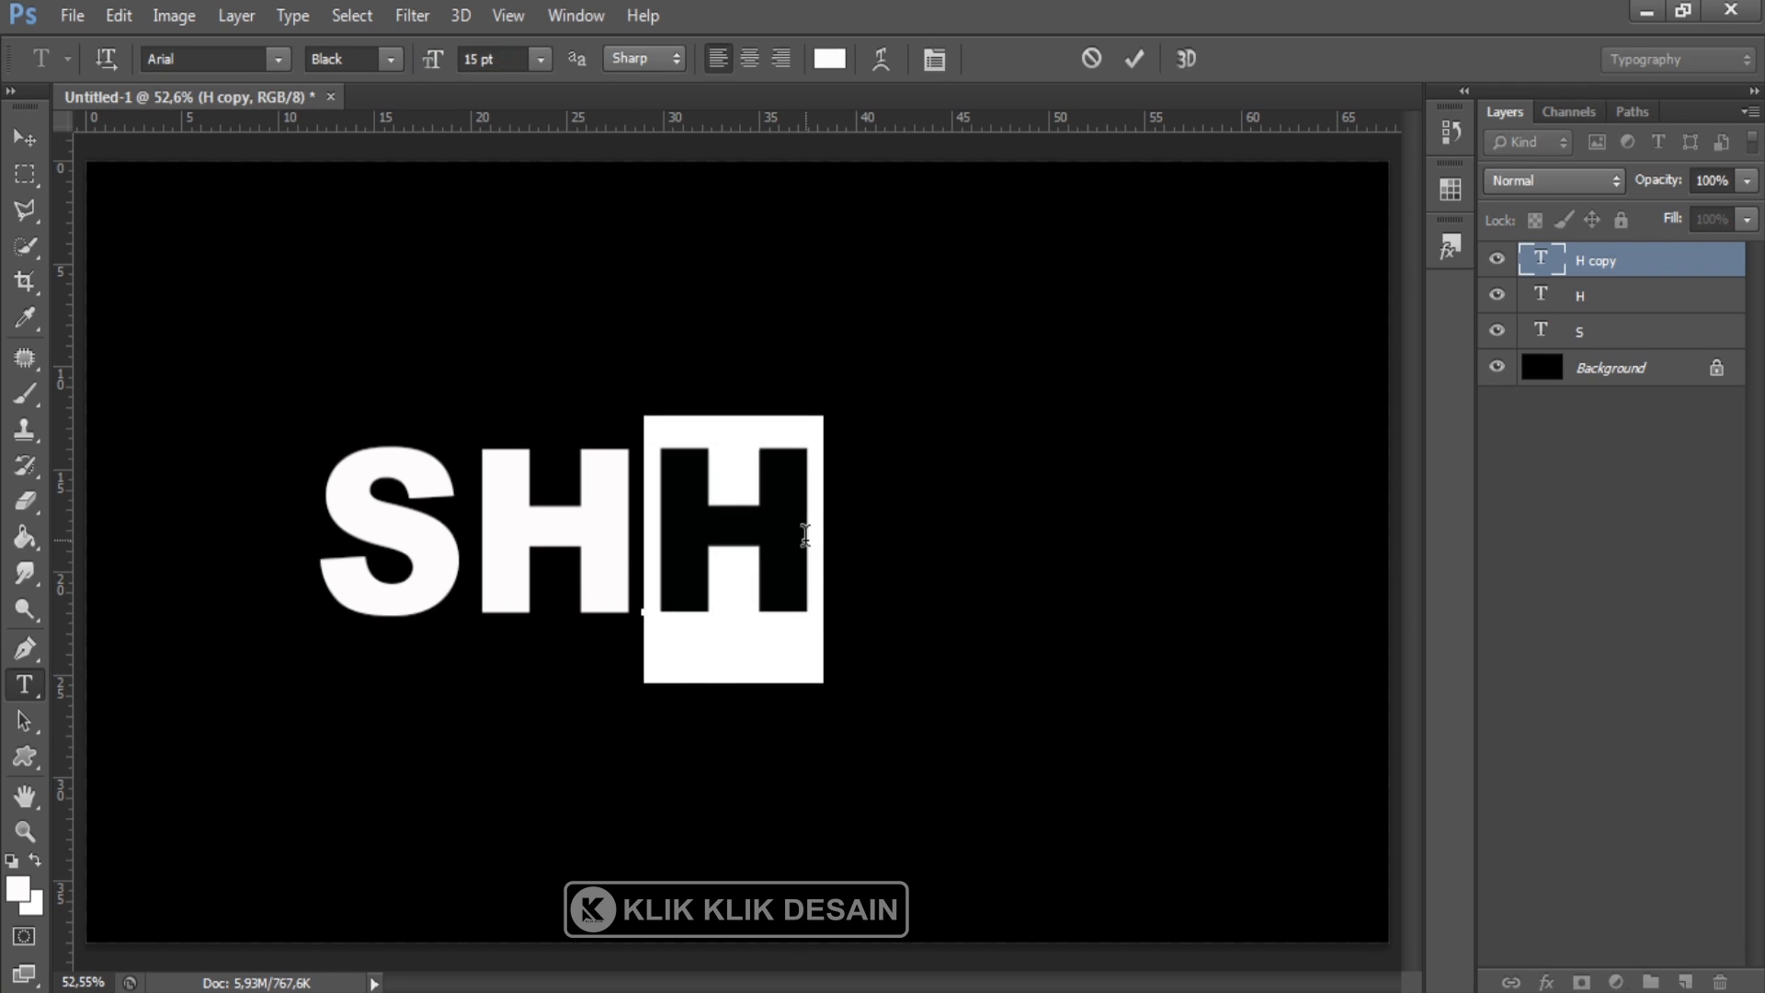
text(A)
click(24, 138)
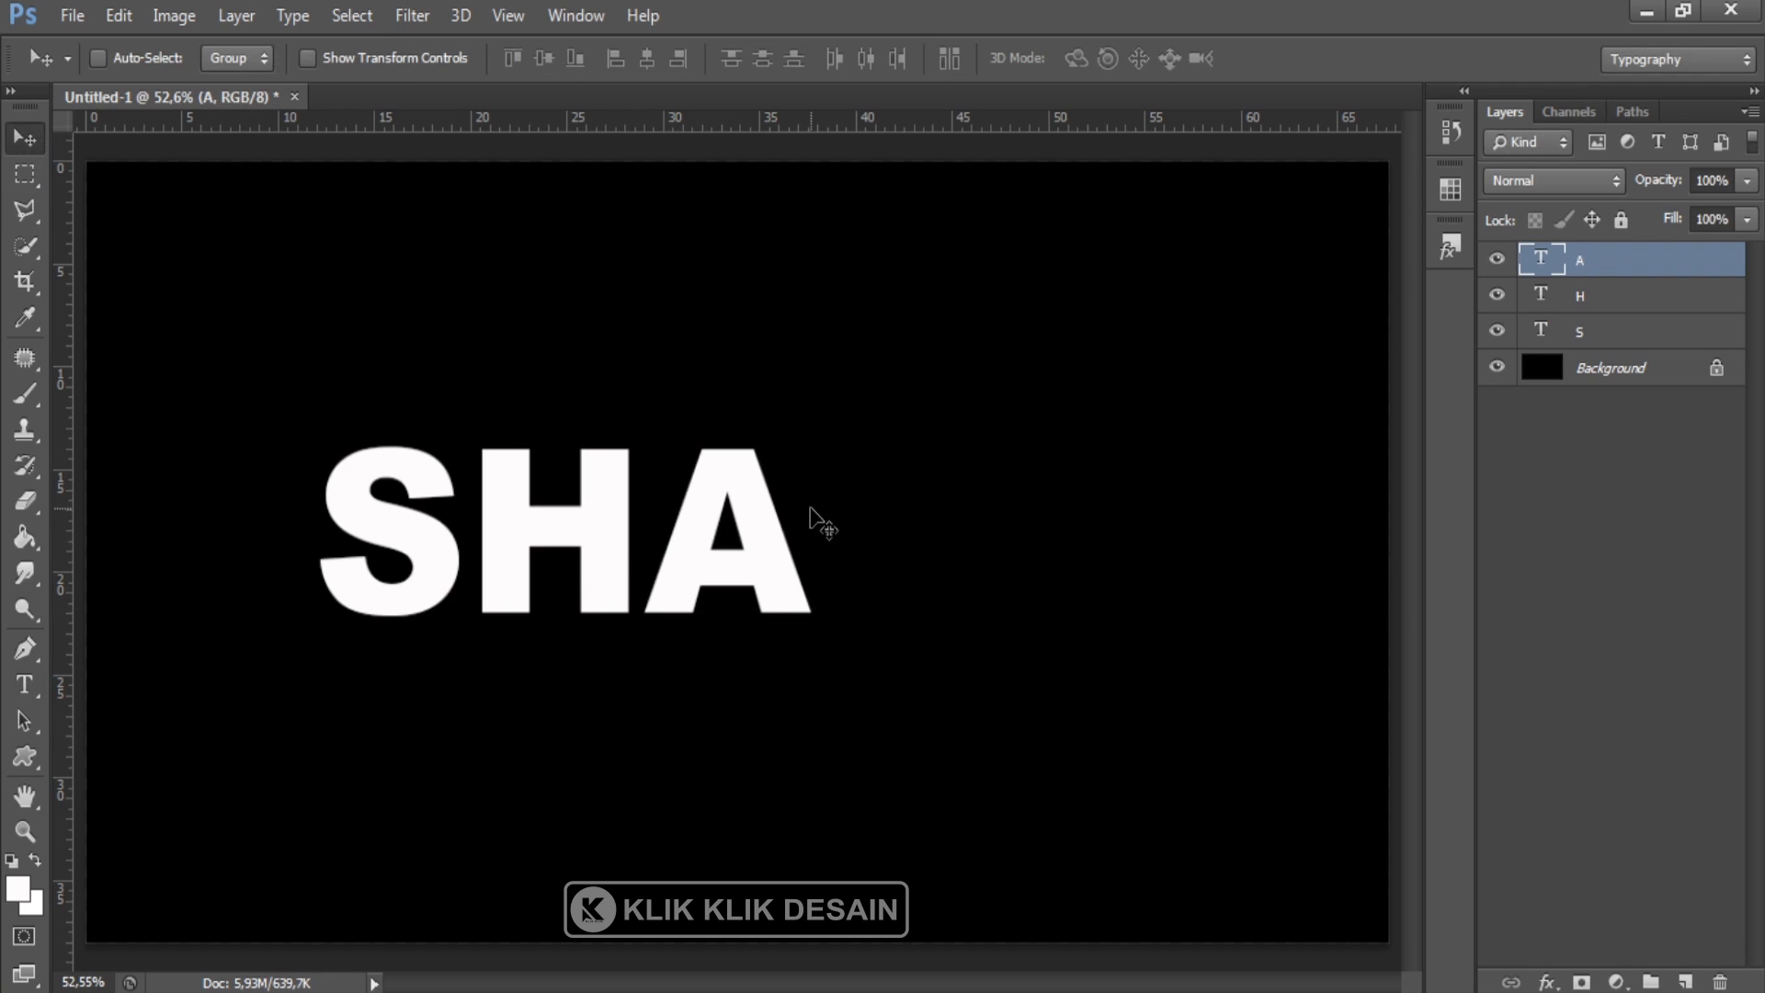
Duplicate the A layer, place the copy directly right of the A, and change its letter to D
key(ctrl+j)
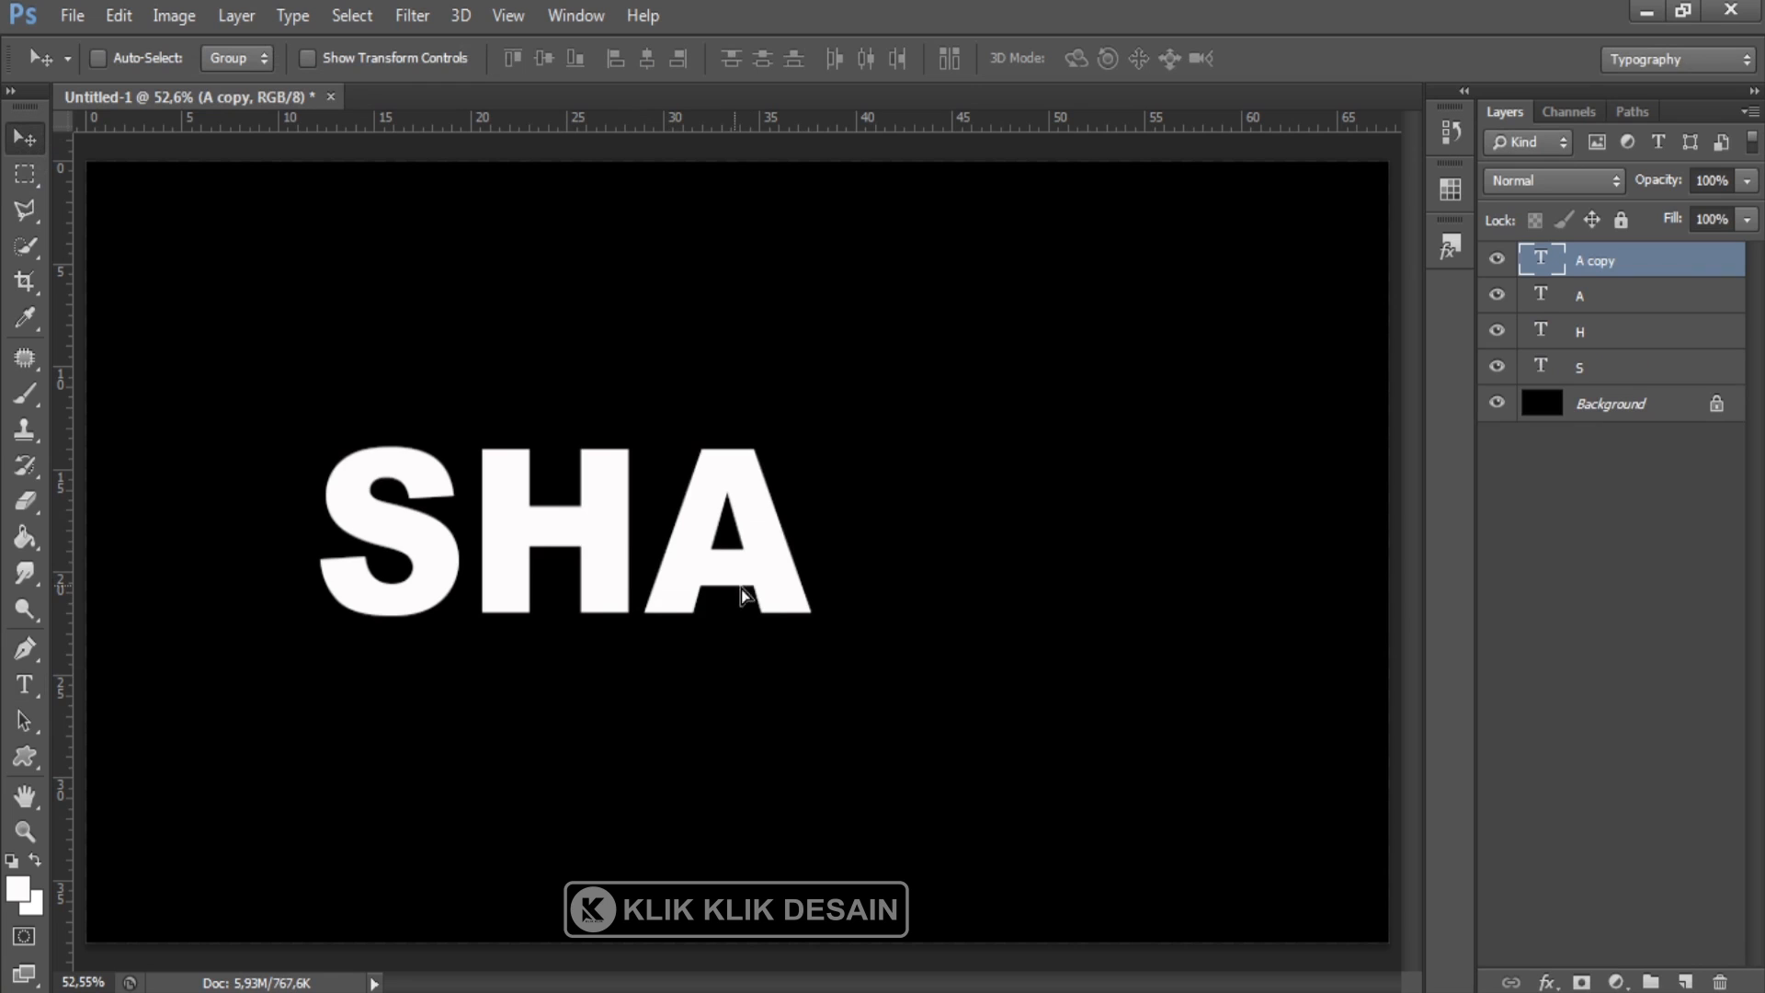
drag(741, 591, 903, 598)
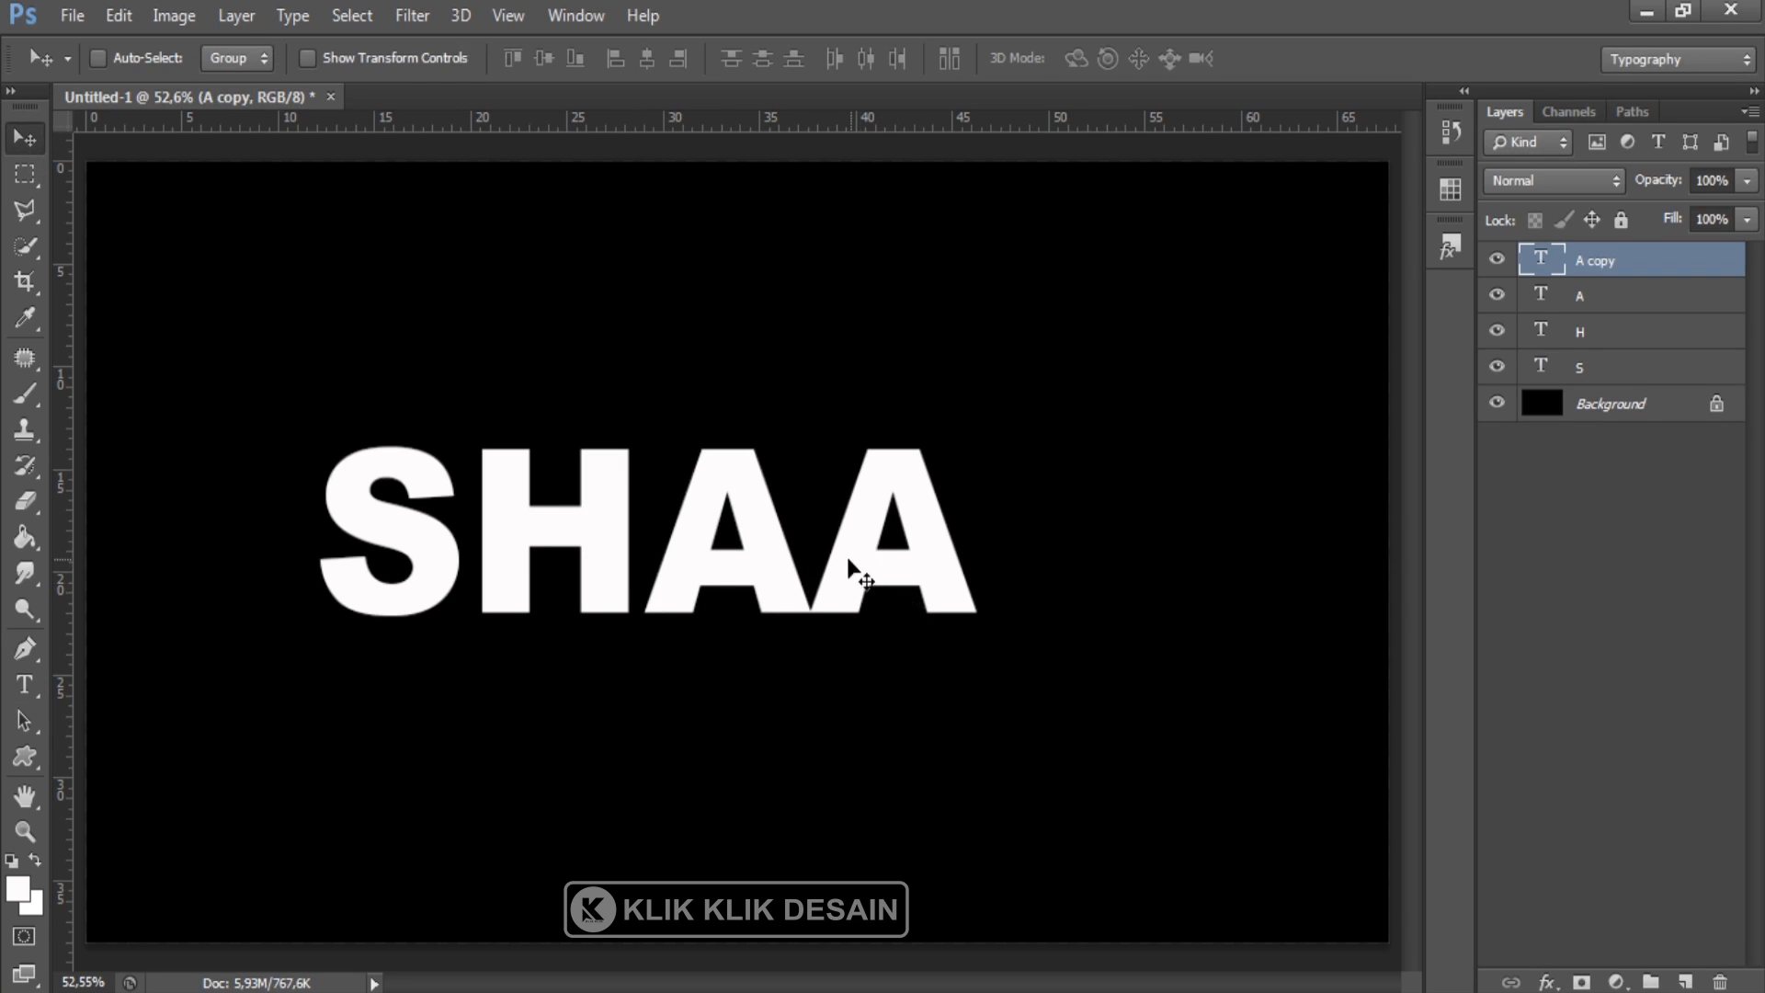
key(t)
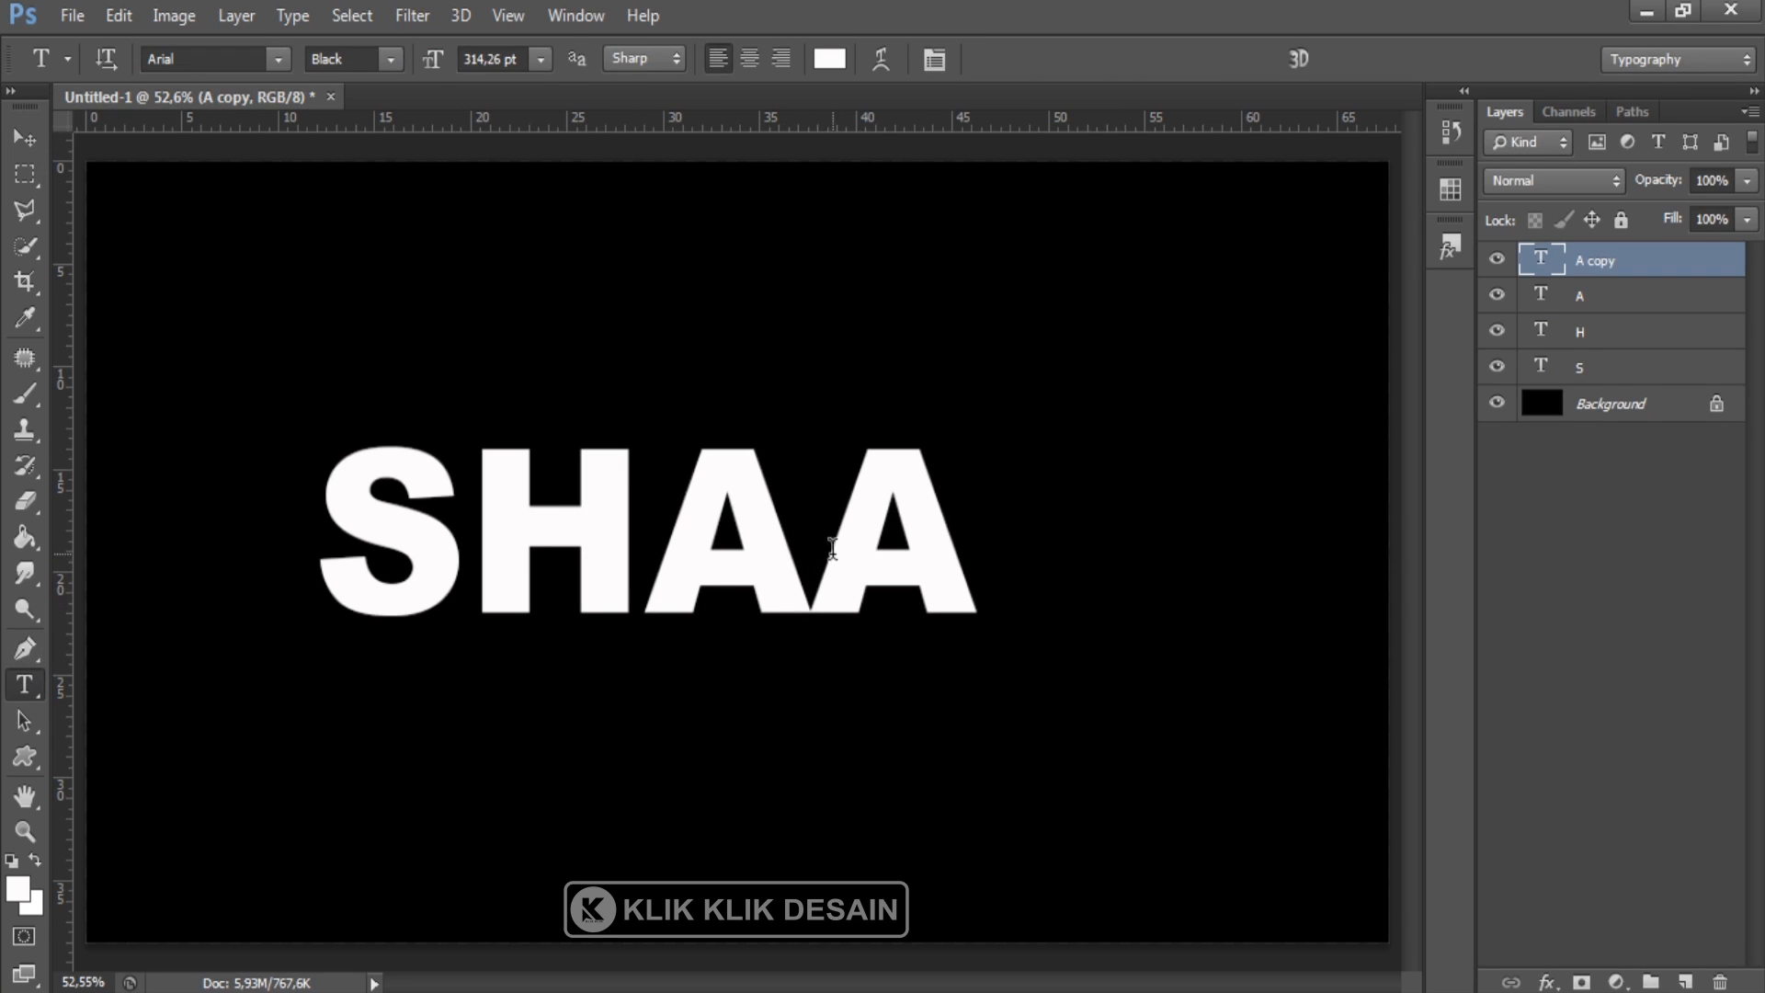
double_click(819, 554)
text(D)
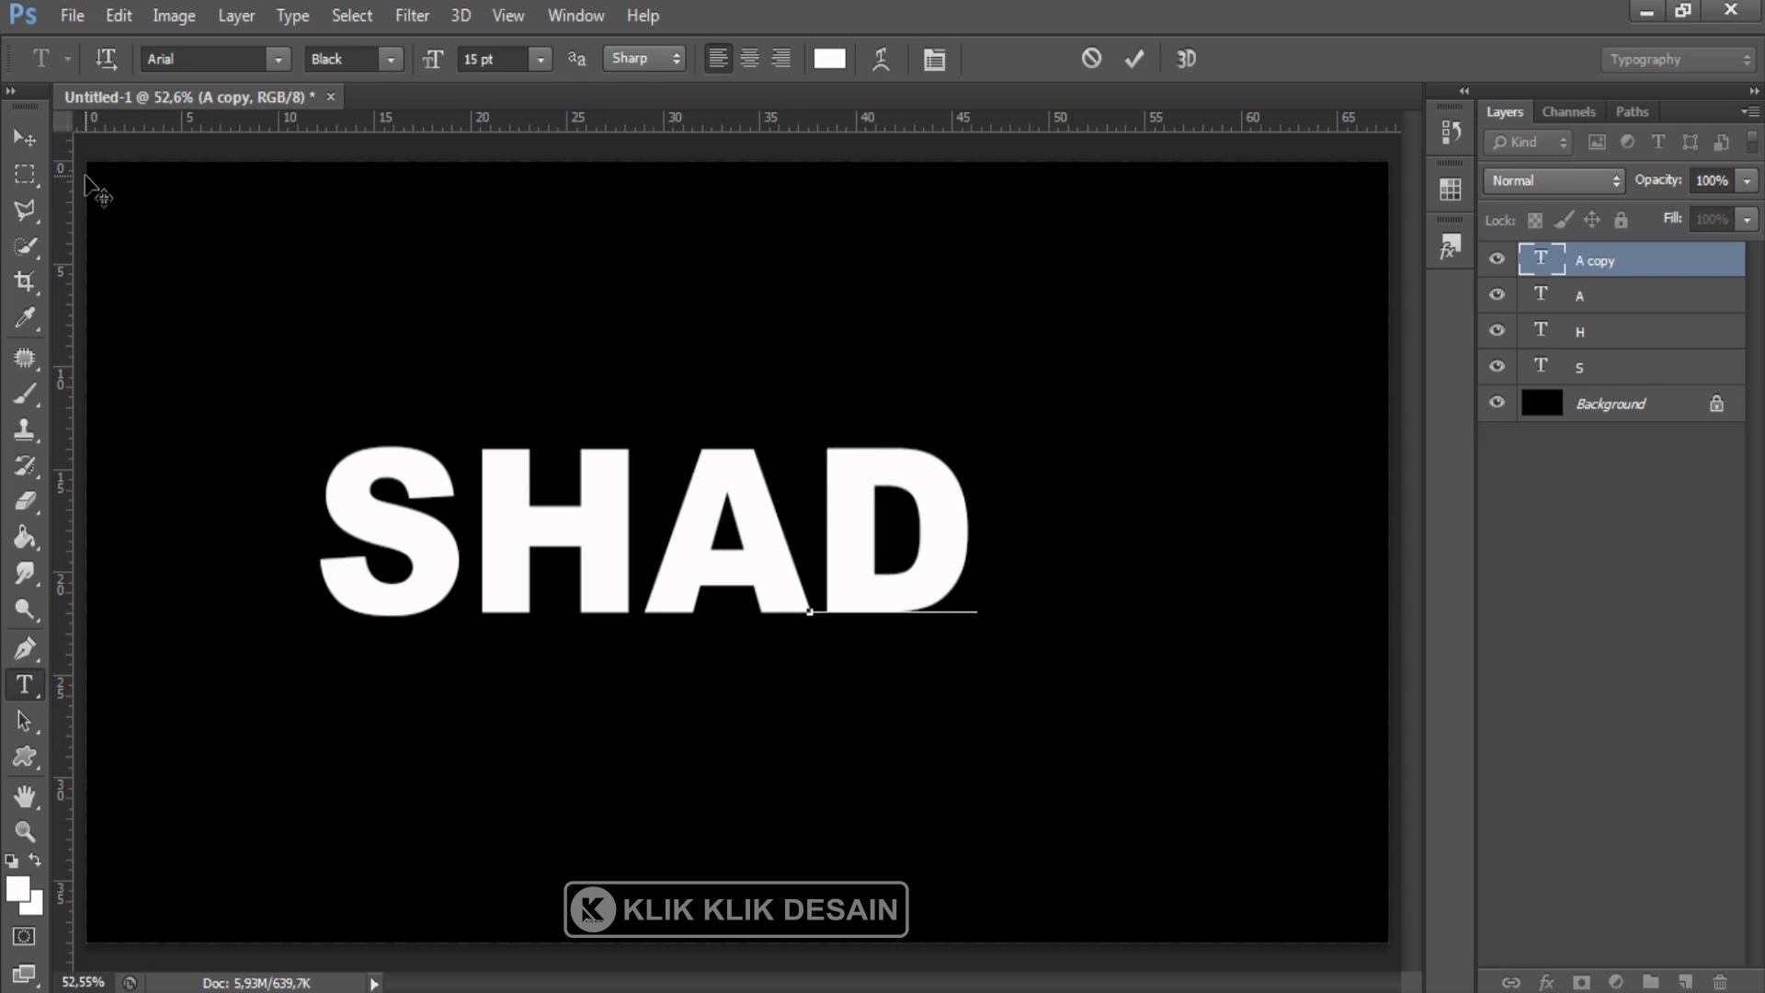
click(25, 138)
Duplicate the D layer, place the copy directly right of the D, and change its letter to O
key(ctrl+j)
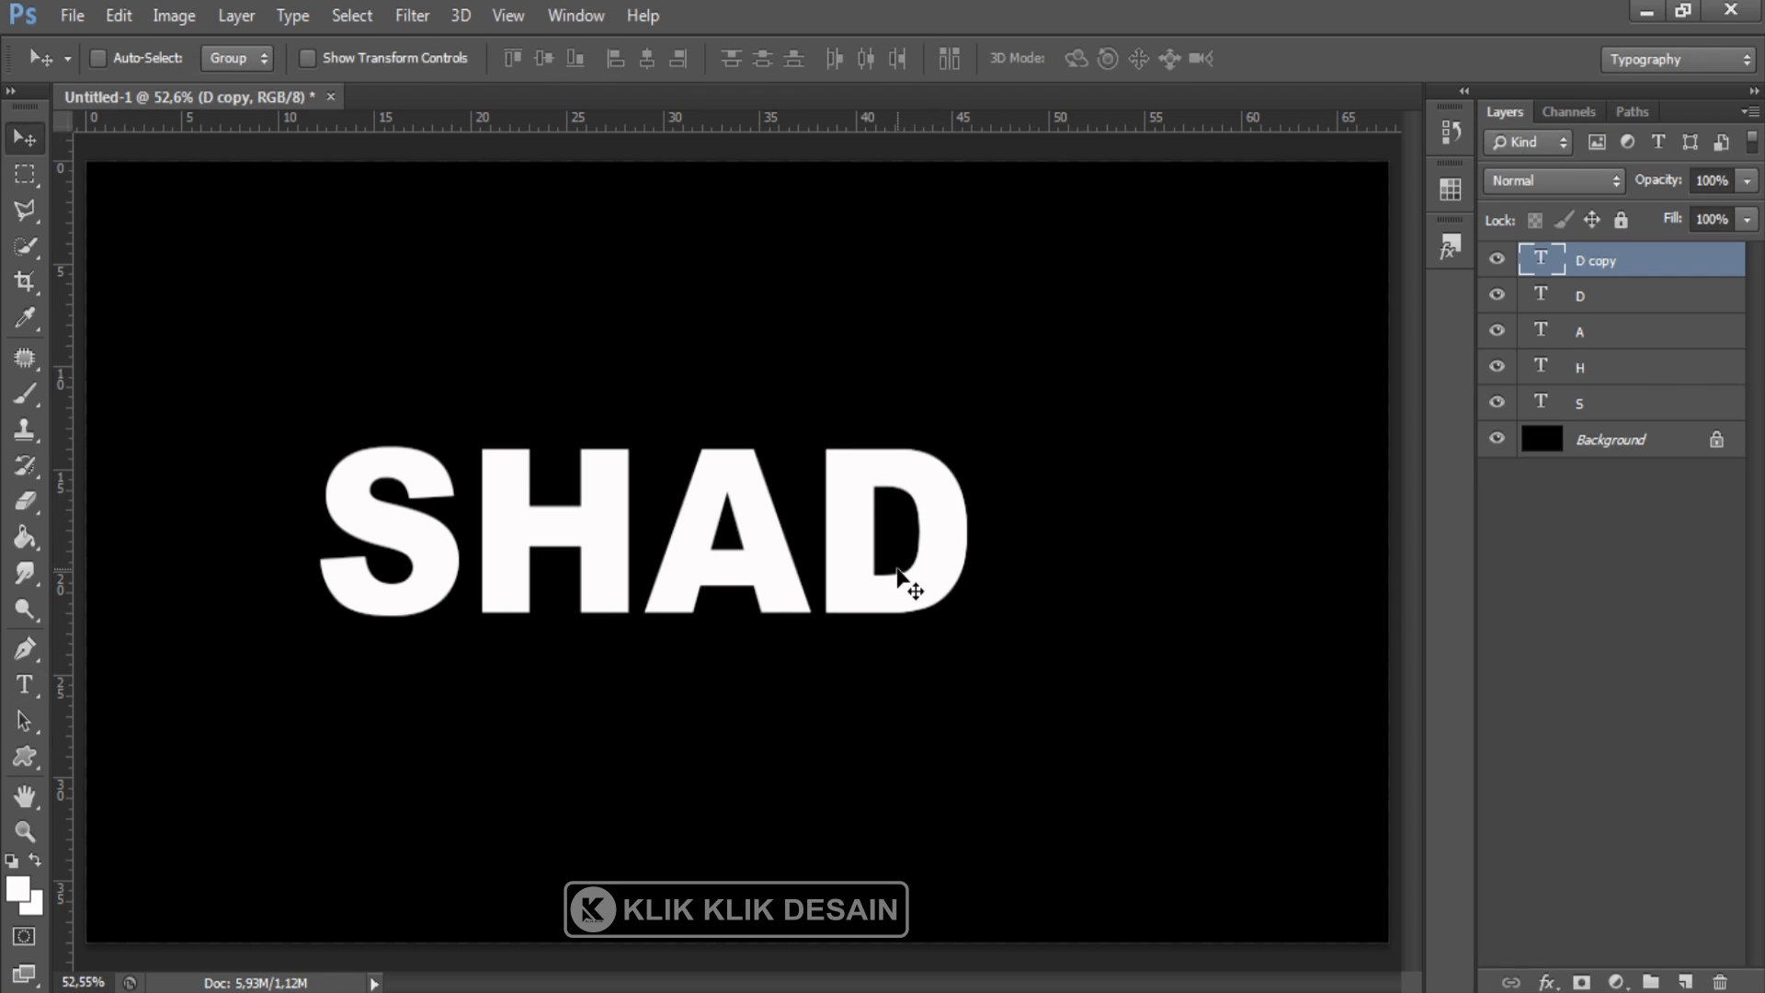
drag(898, 572, 1054, 564)
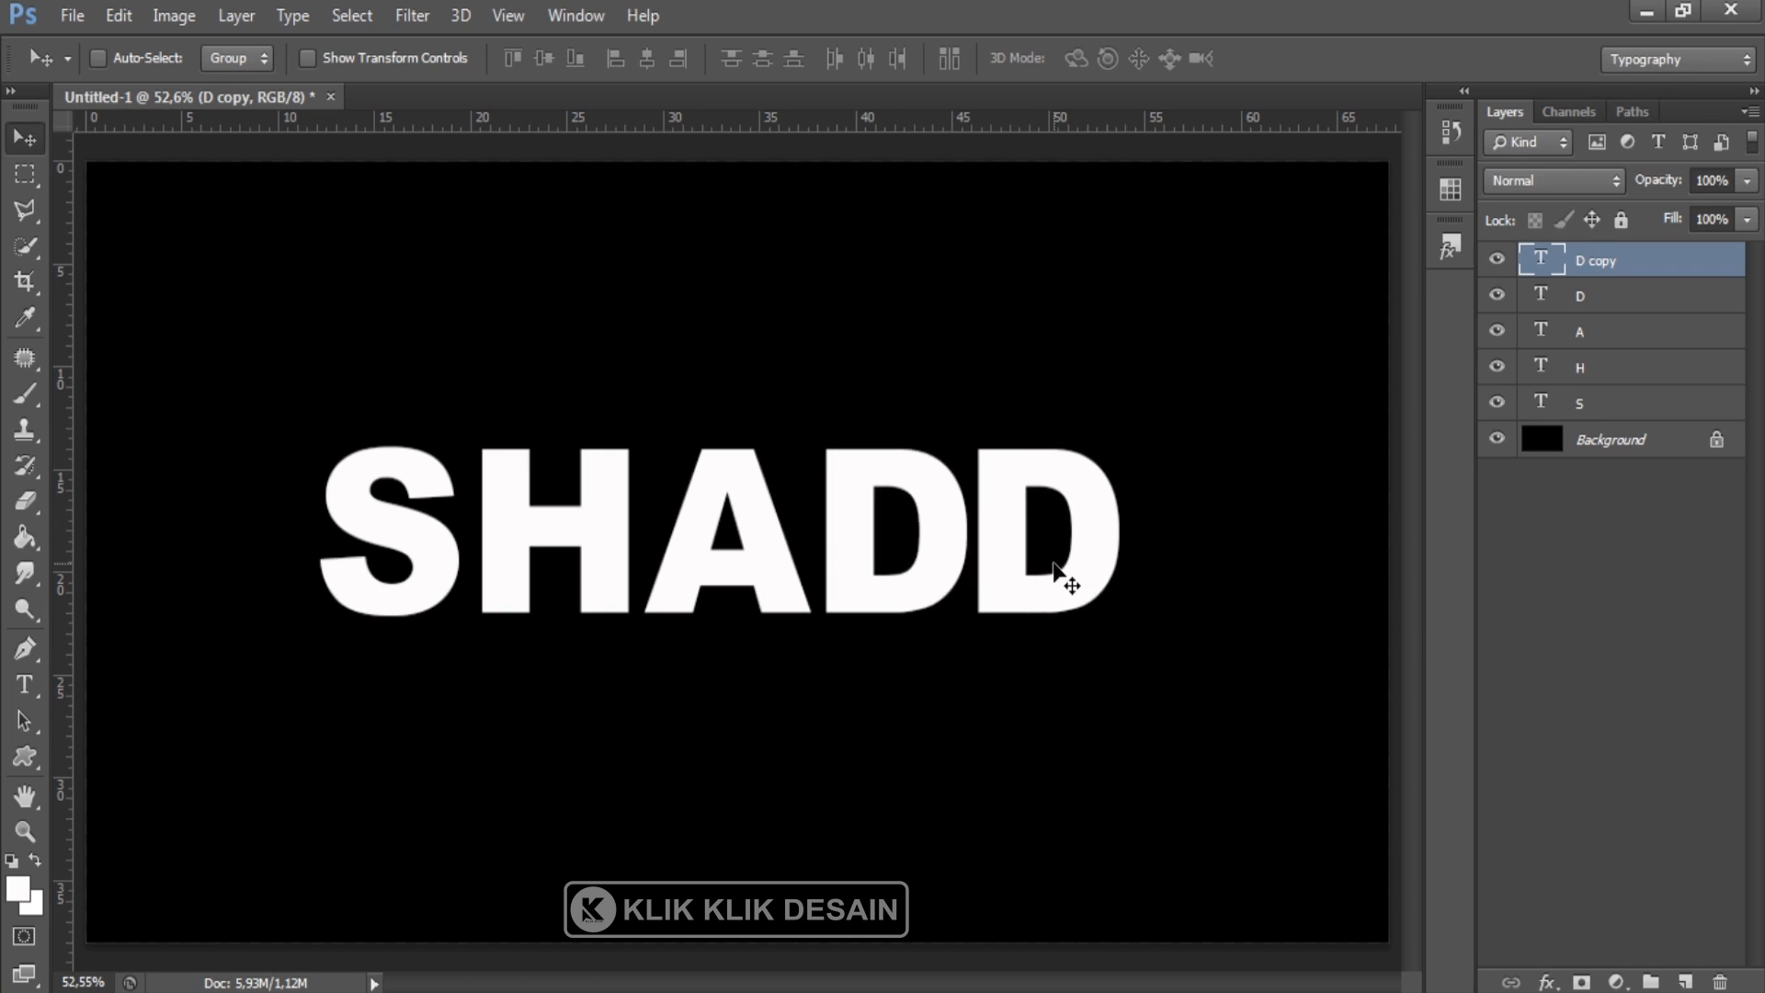
key(t)
double_click(1076, 537)
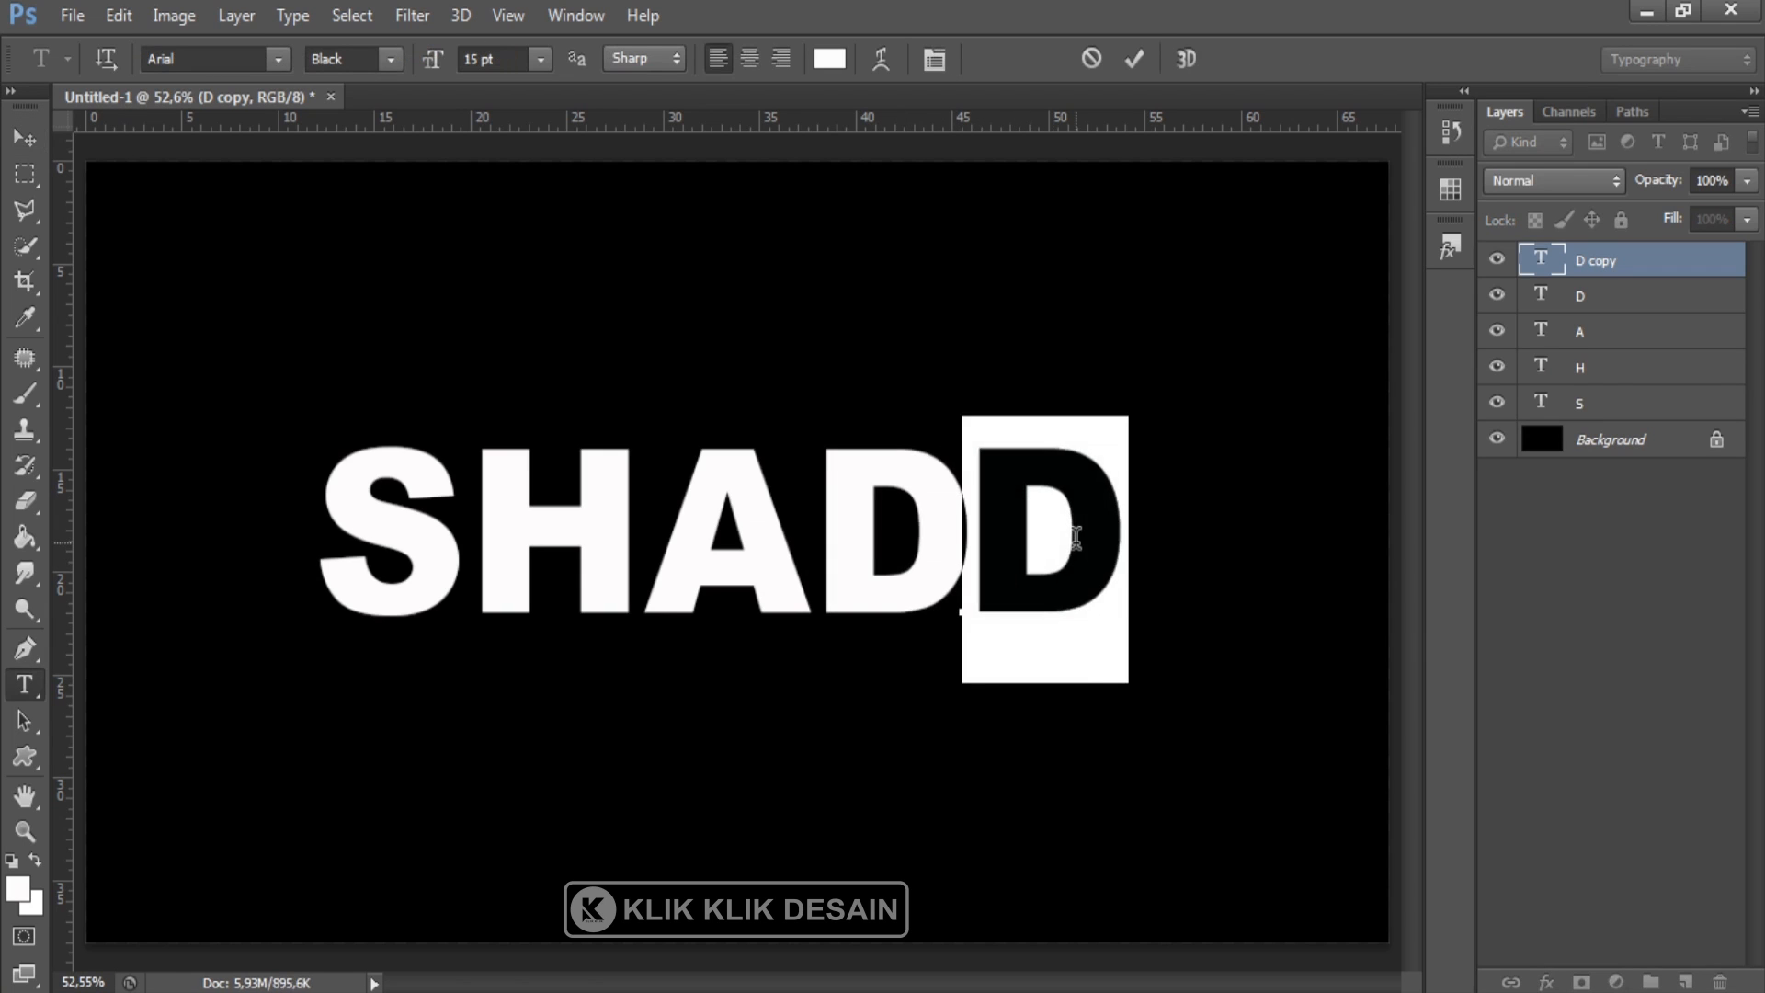
text(O)
click(24, 138)
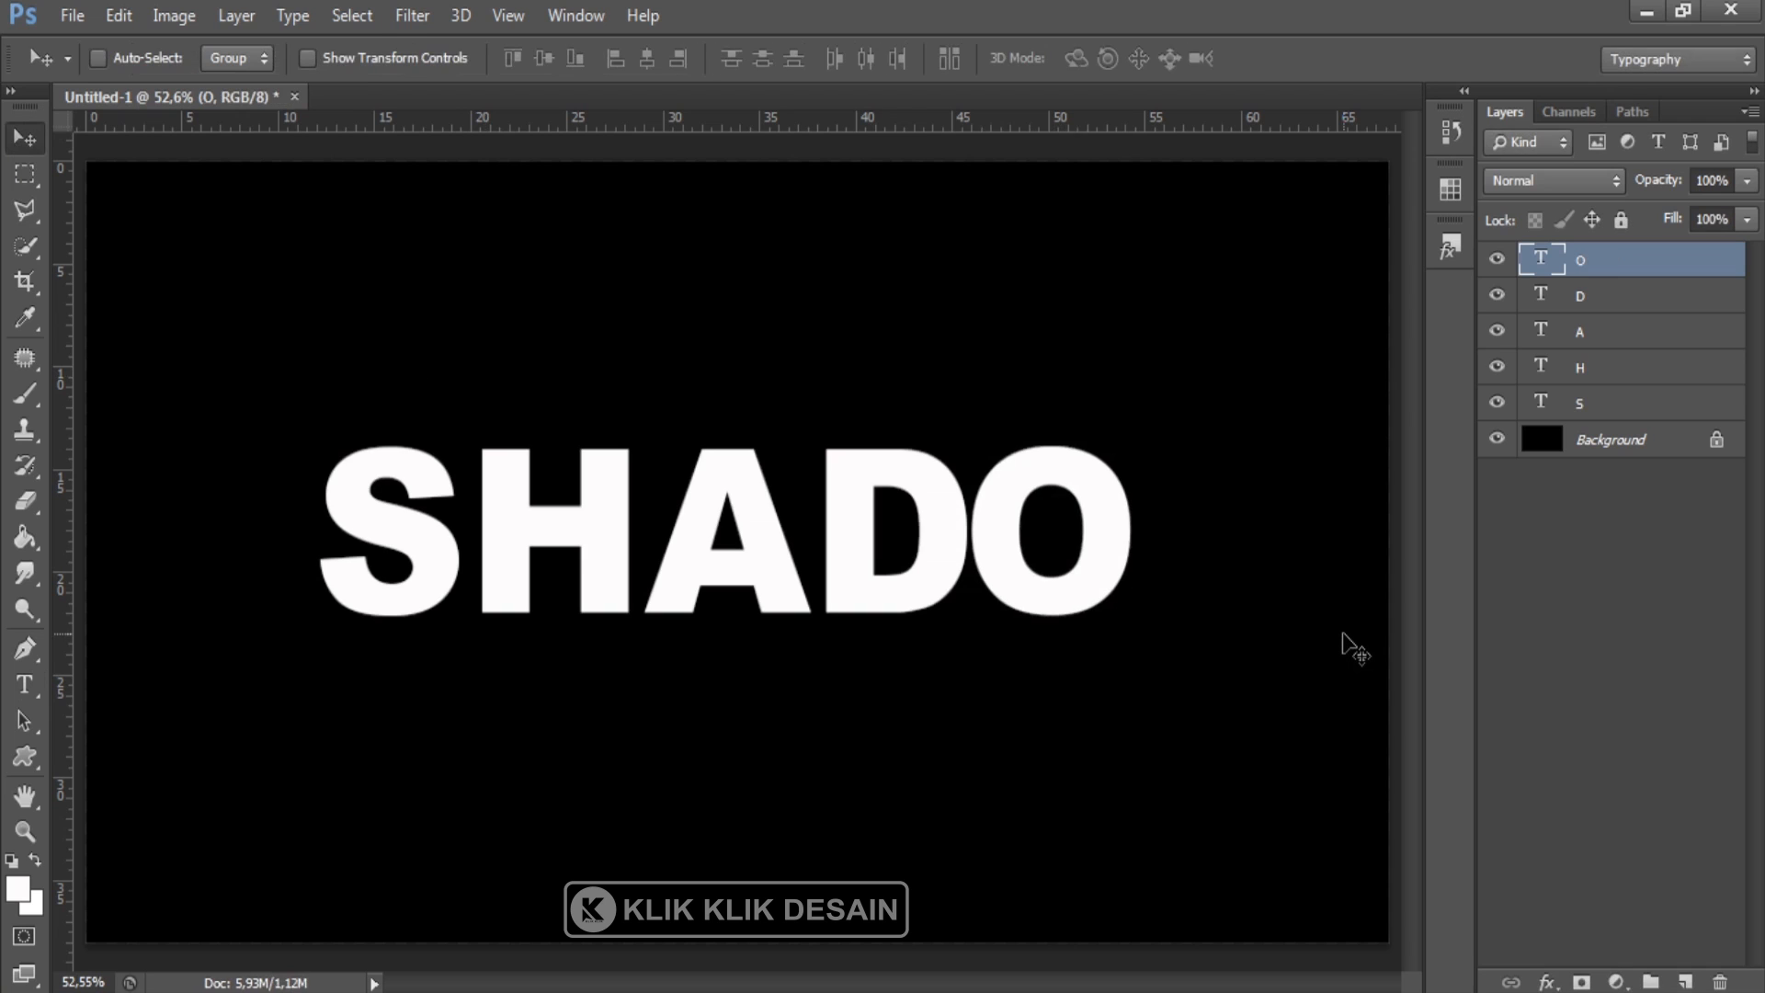
Duplicate the O layer, place the copy directly right of the O, and change its letter to W
key(ctrl+j)
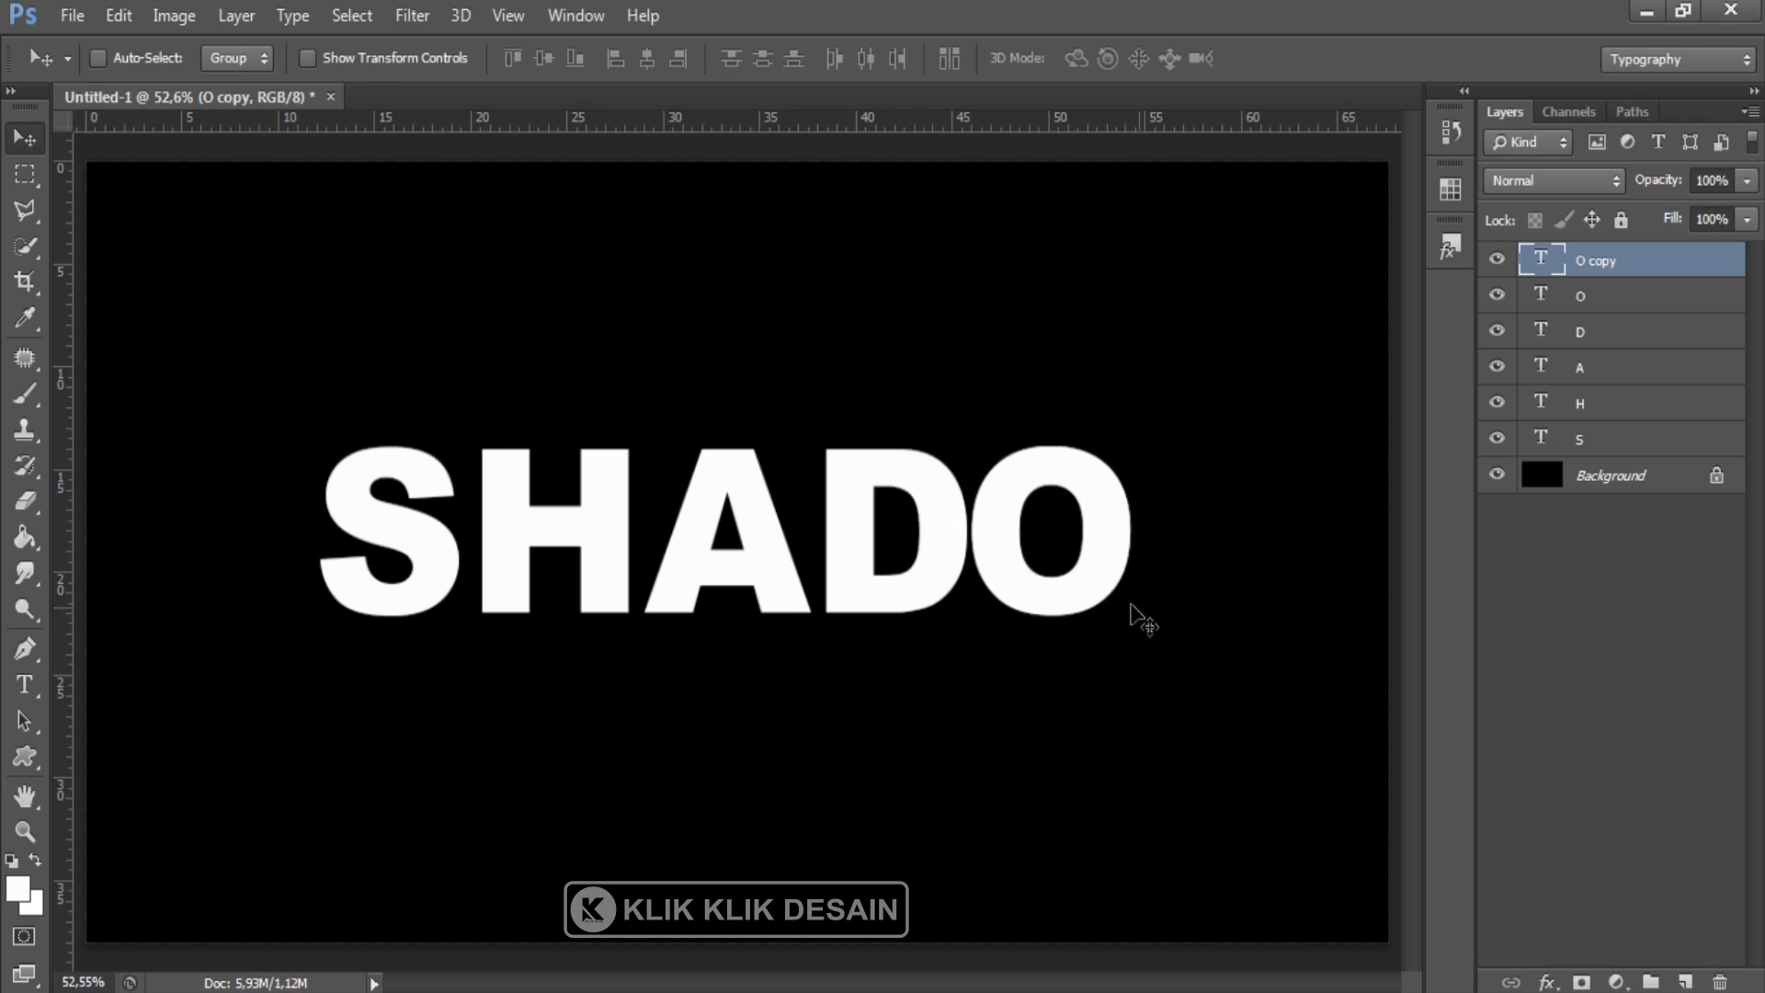
drag(1052, 564, 1224, 569)
key(t)
click(1193, 543)
key(ctrl+a)
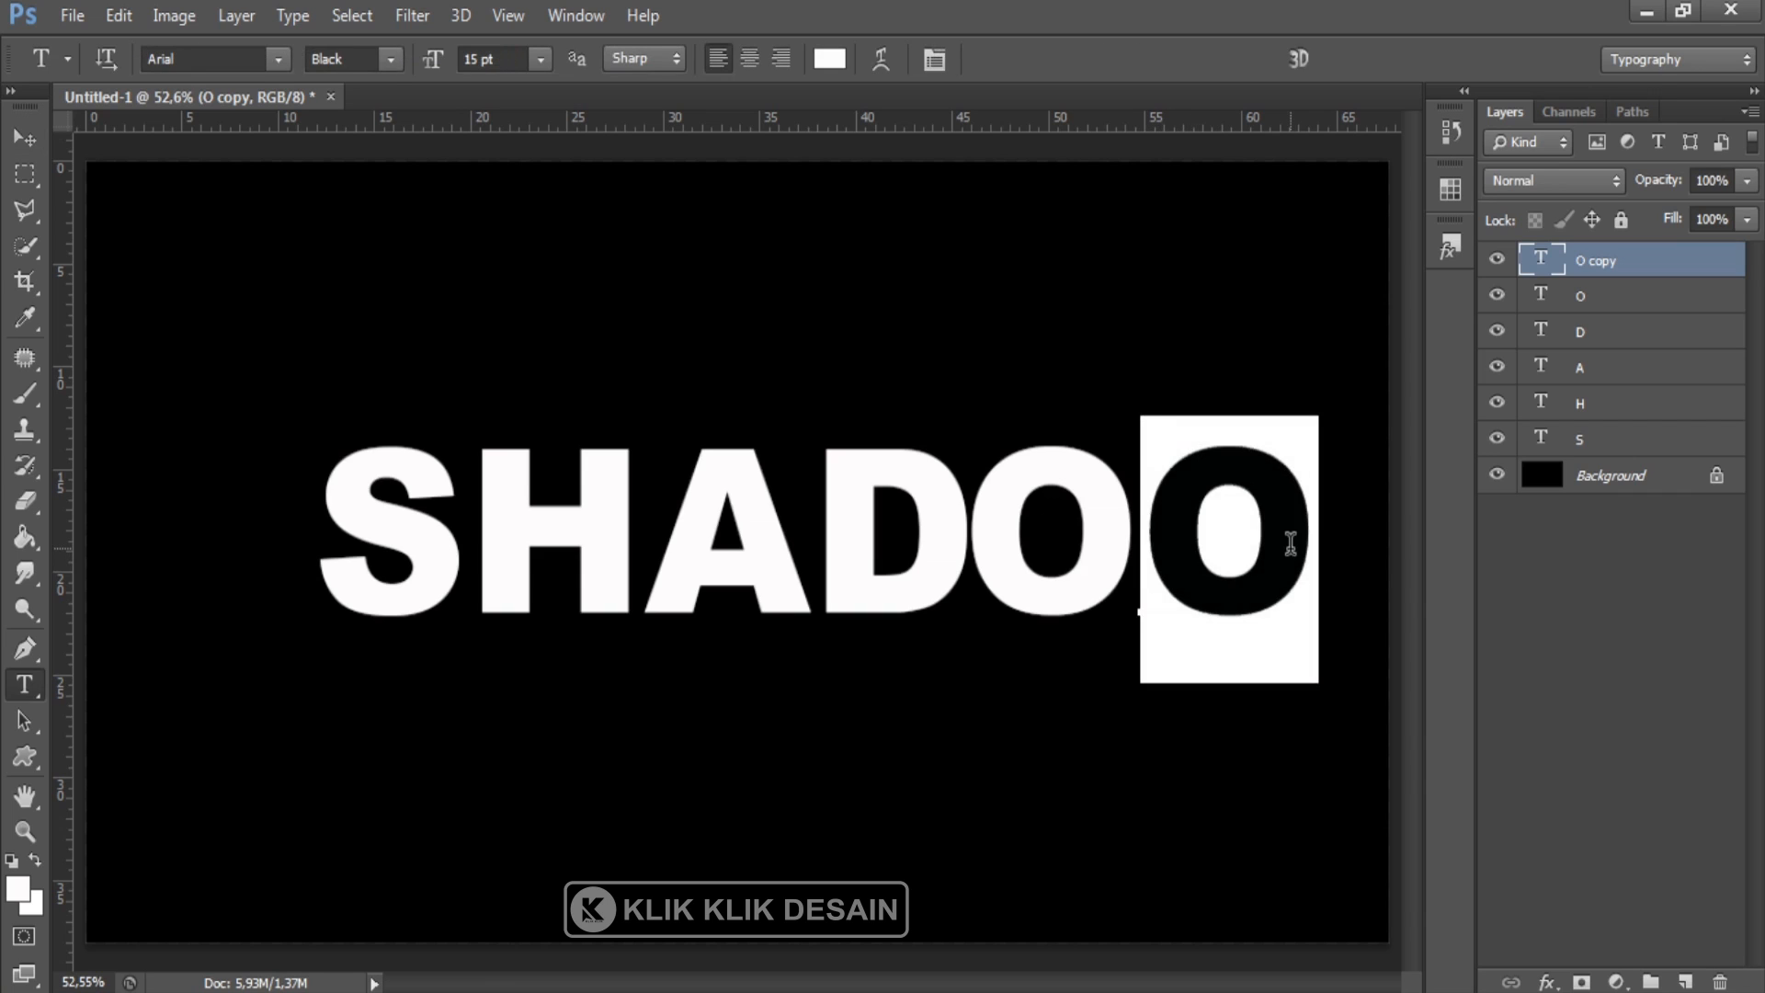
text(W)
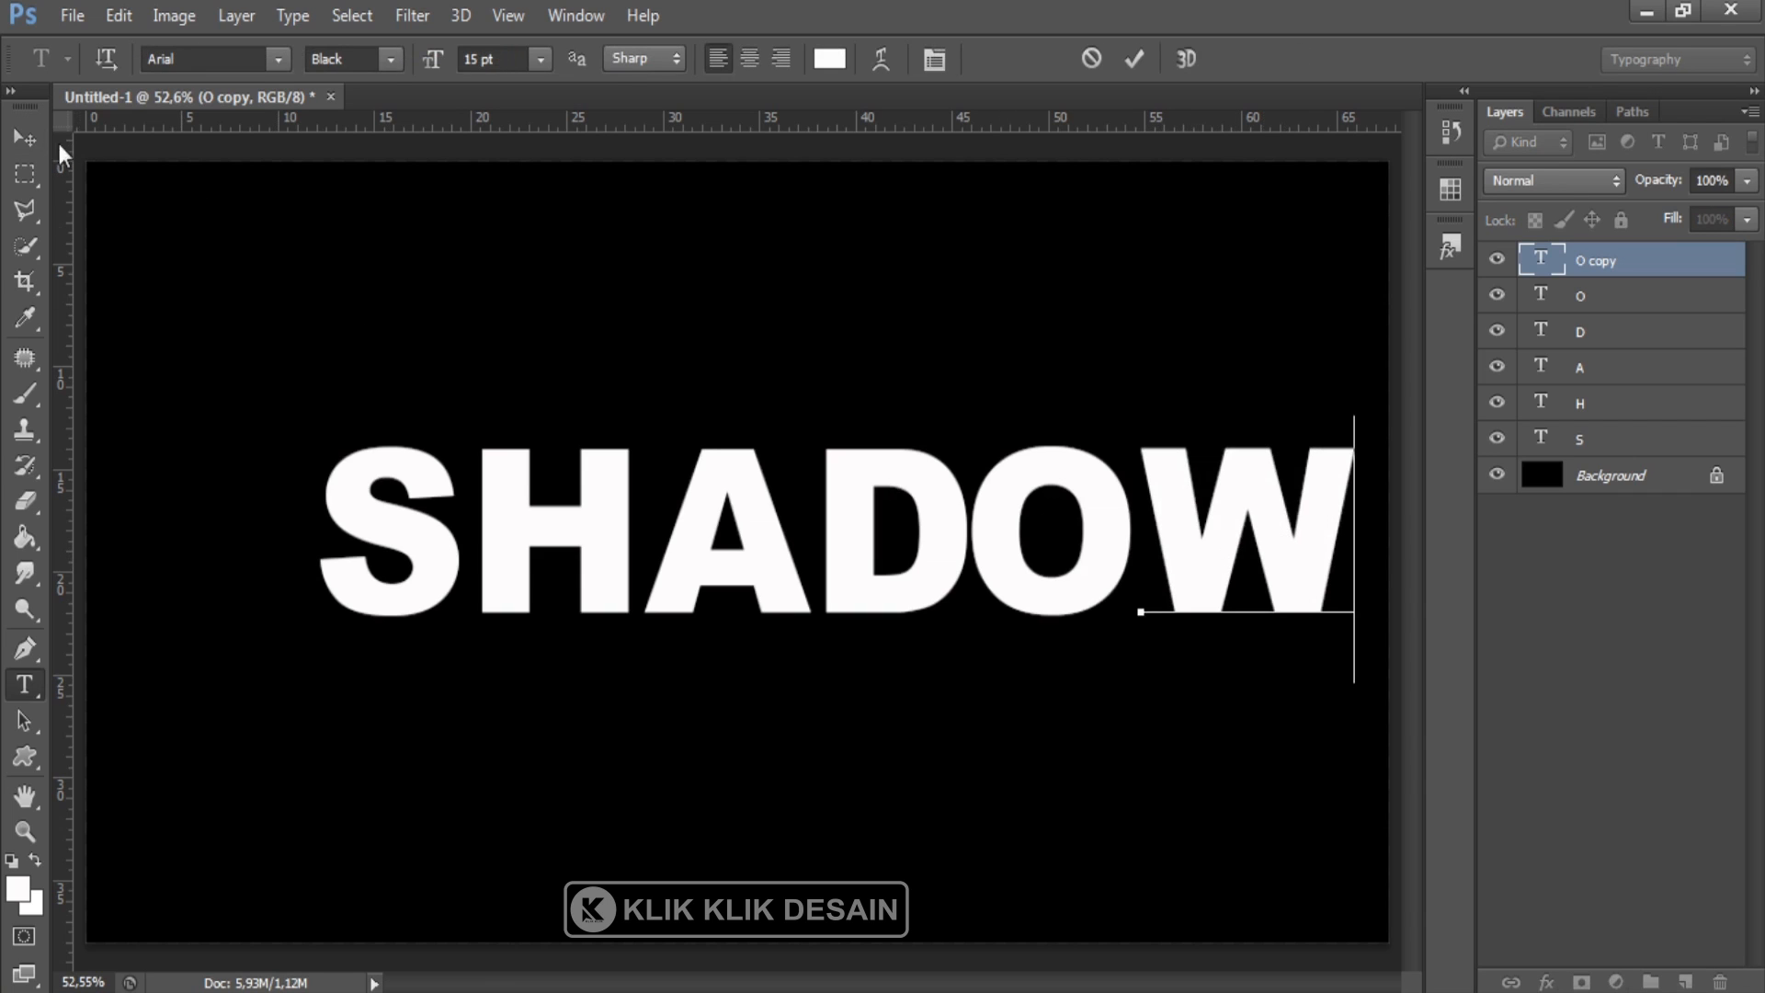
click(24, 138)
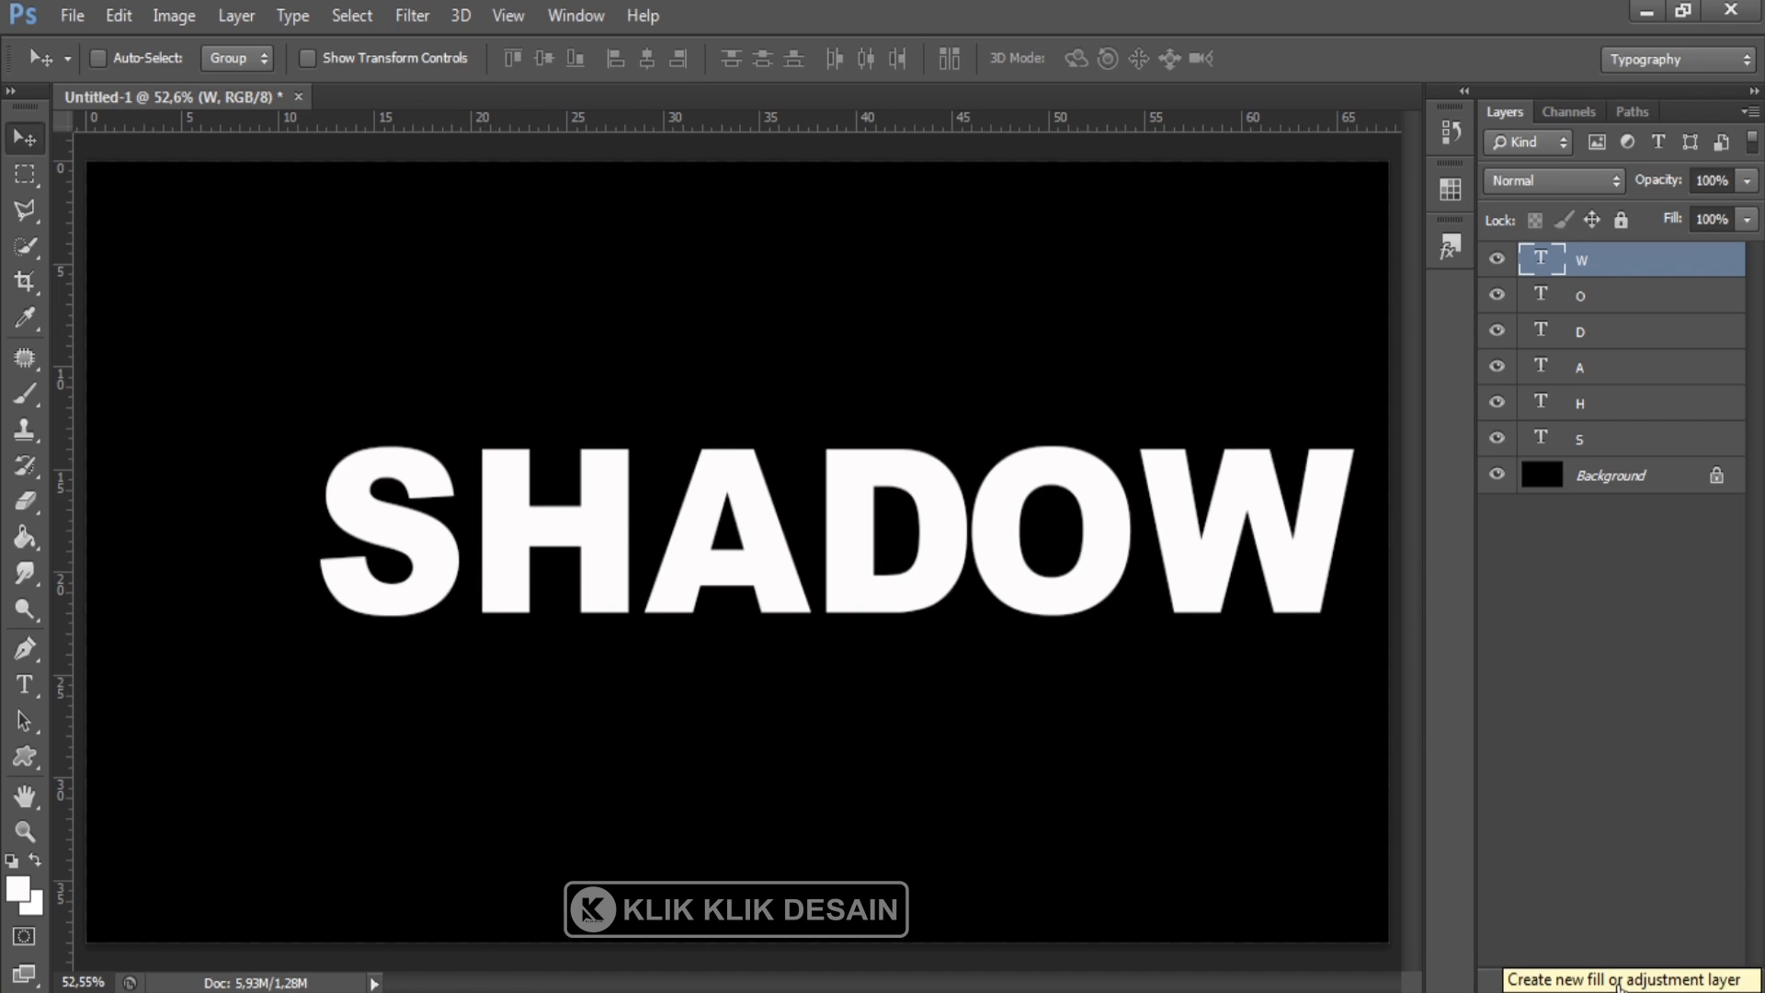
Add a linear black-to-white Gradient Overlay to the S layer with its angle set to 180°
click(1593, 441)
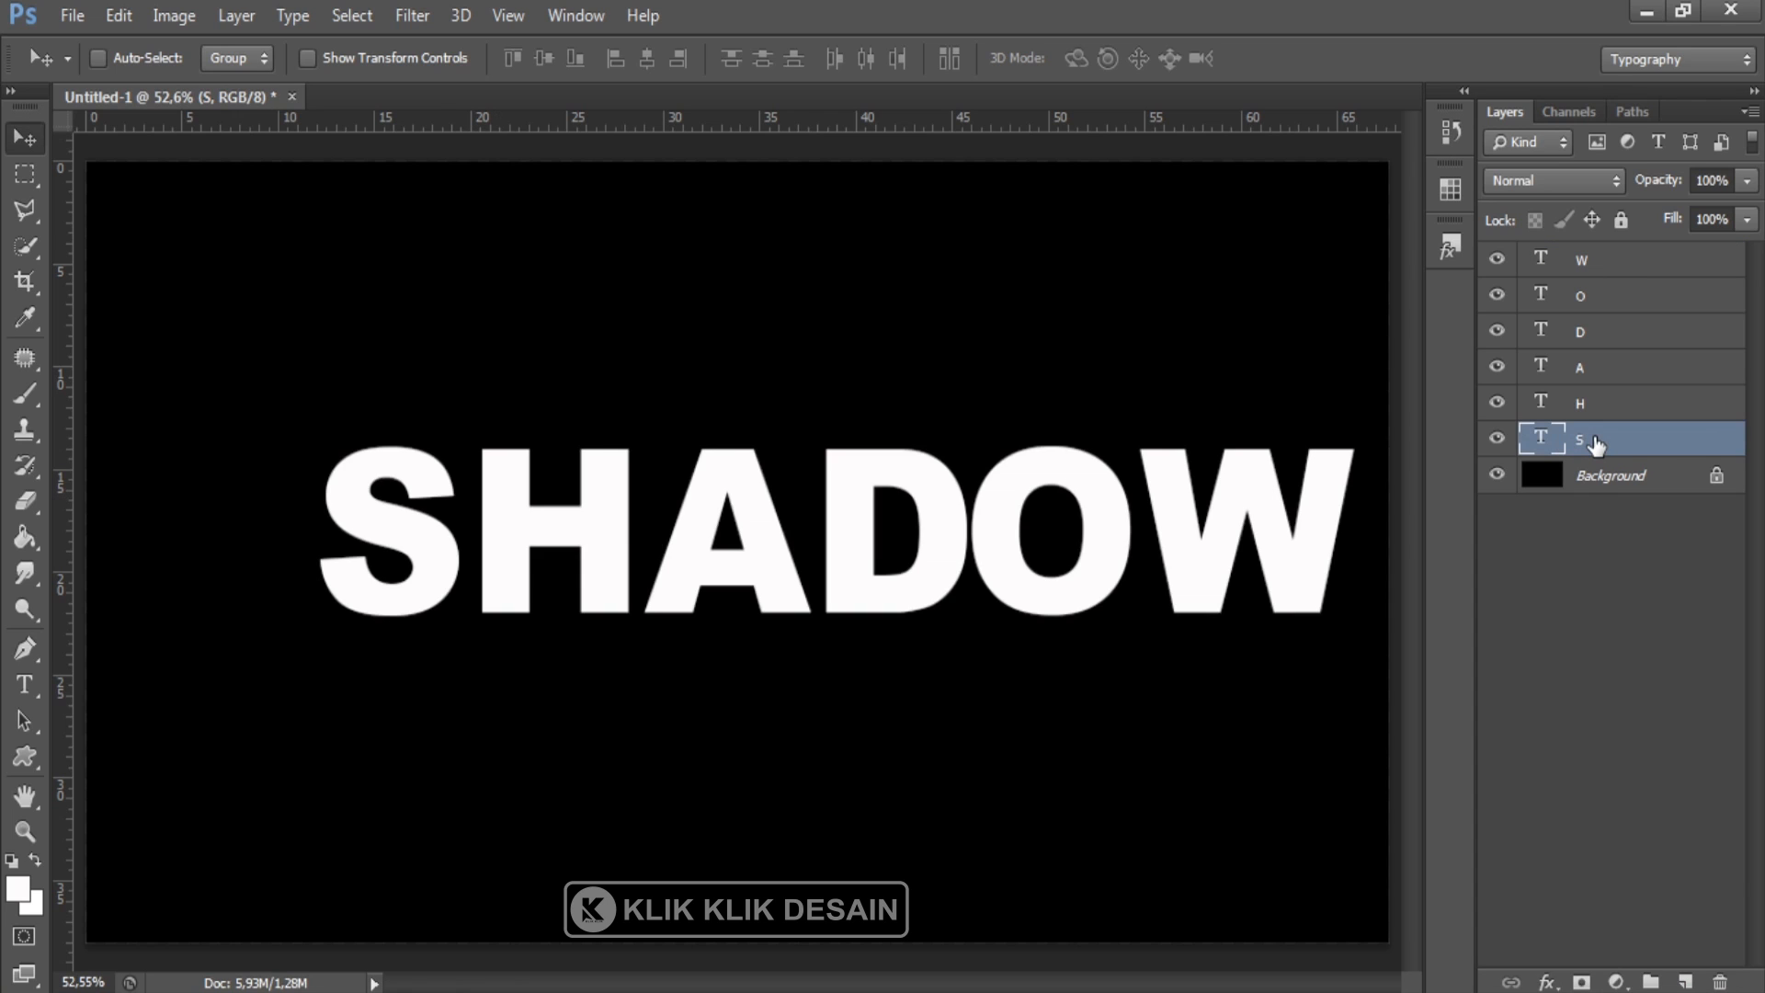
right_click(1594, 439)
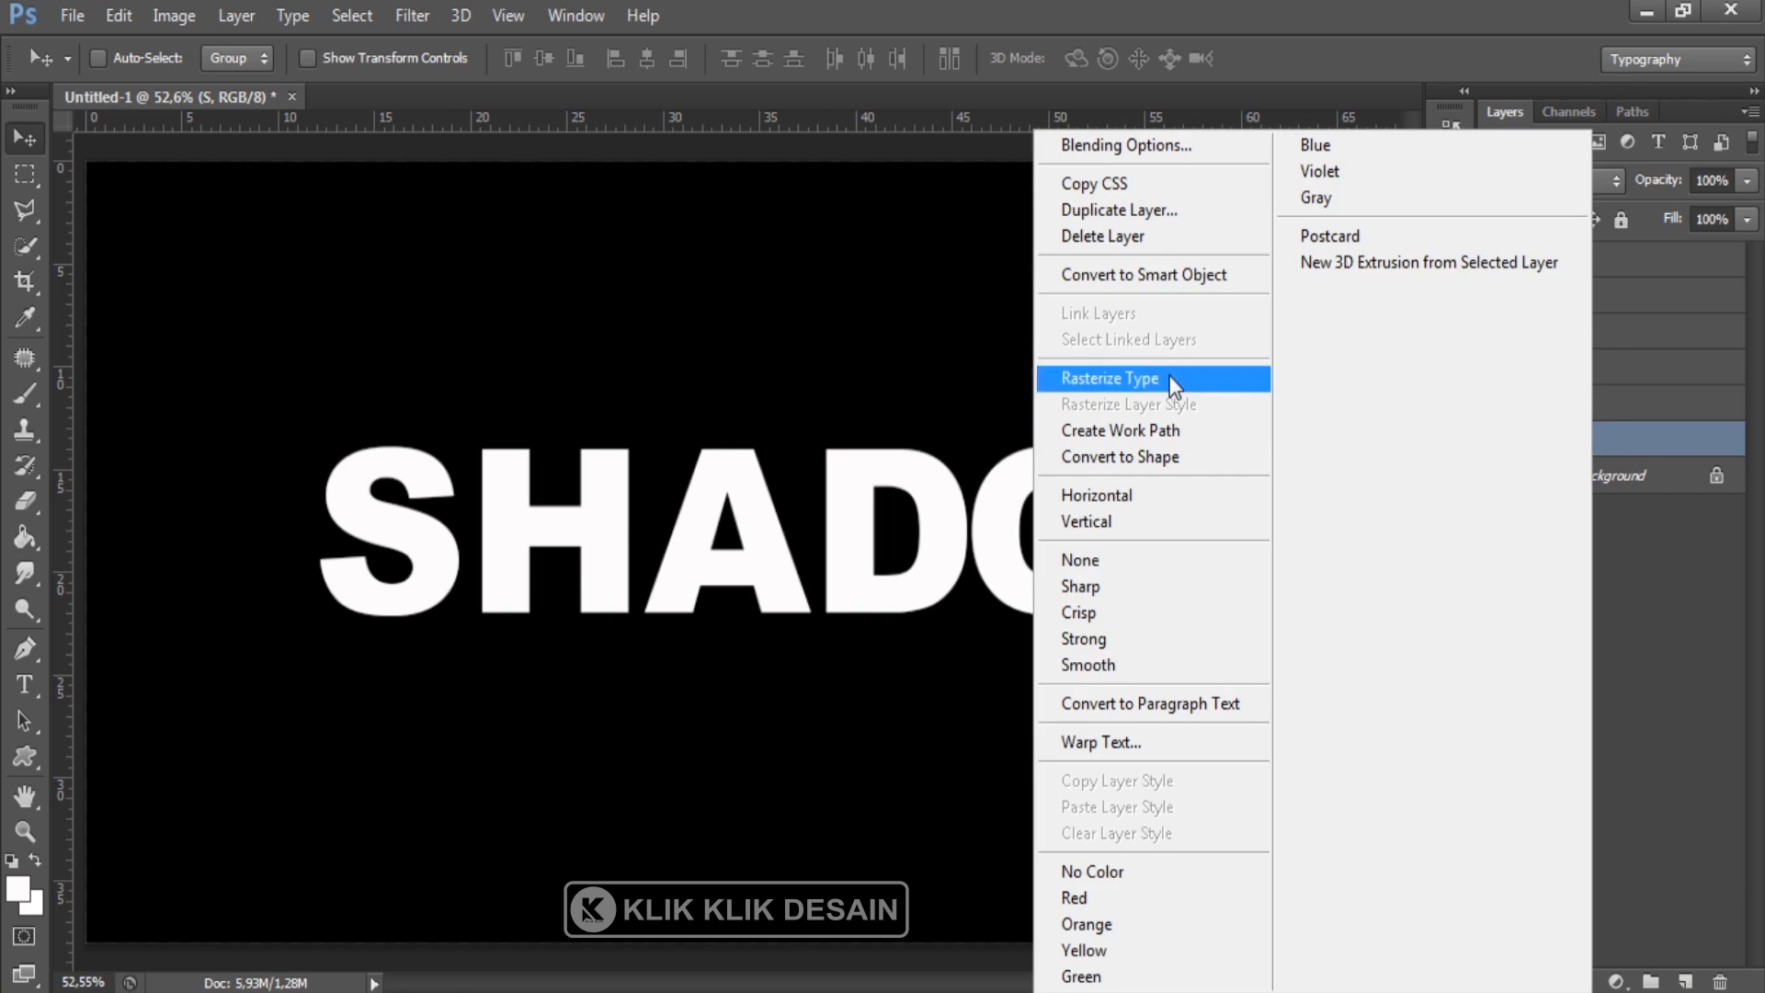
click(1145, 153)
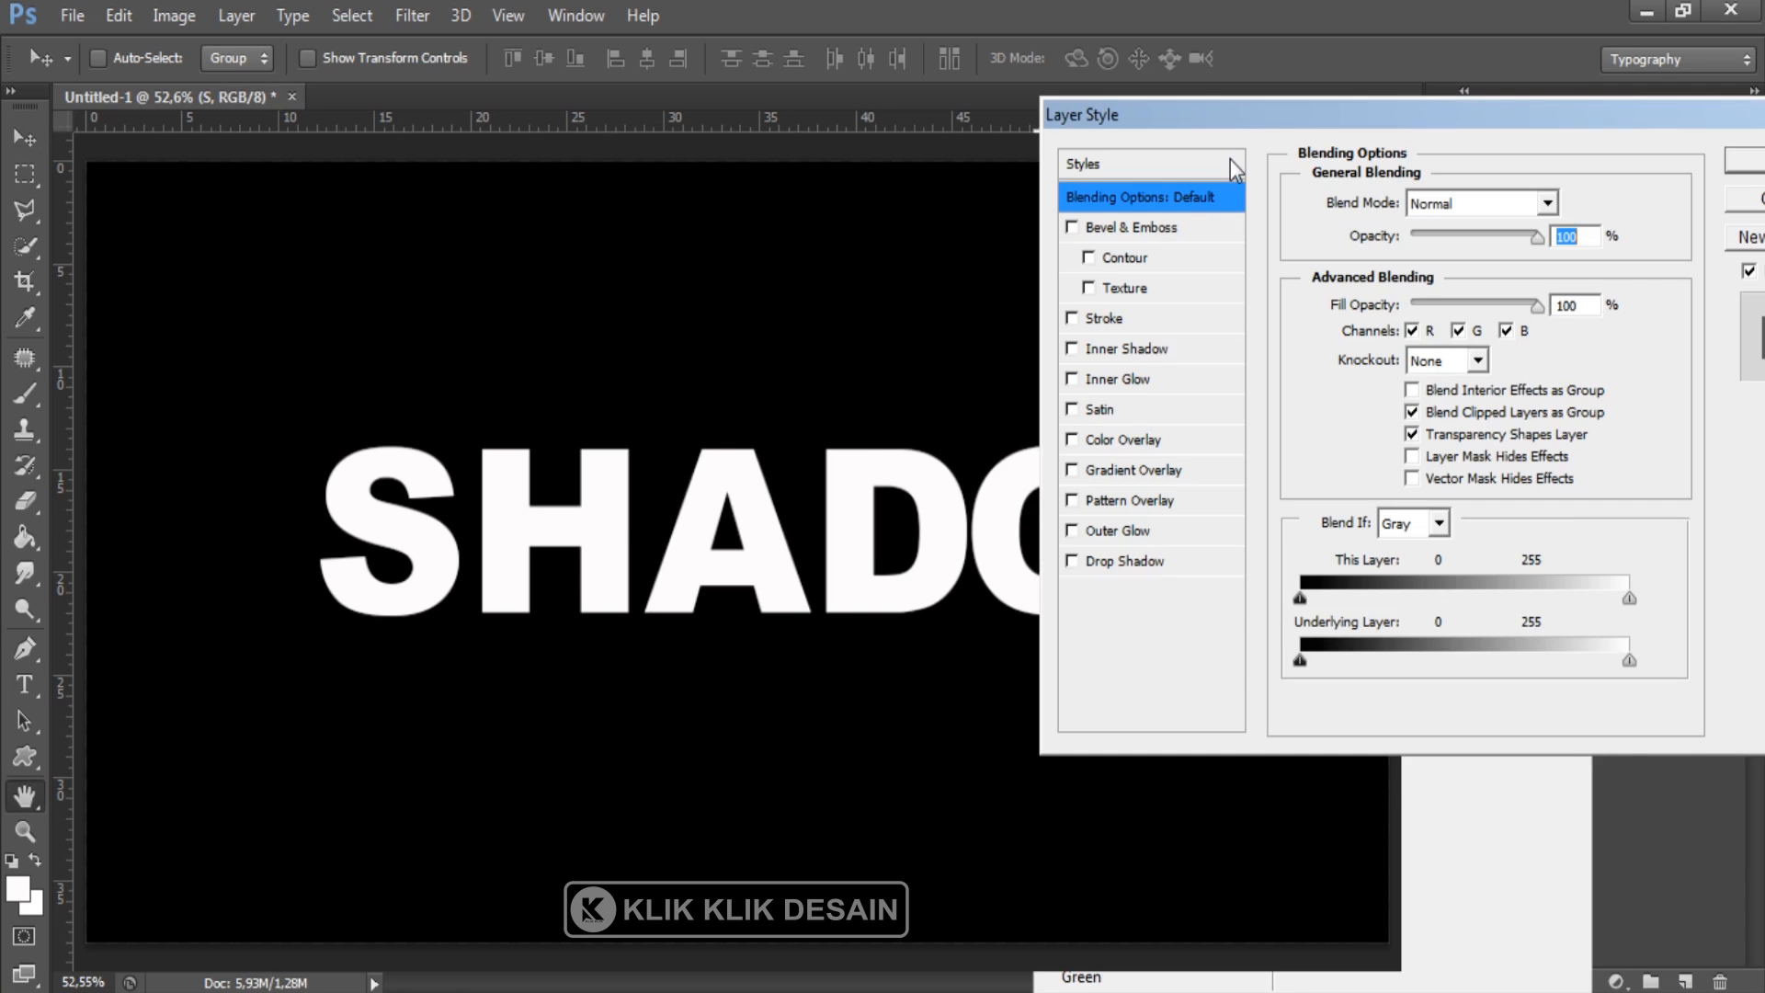
drag(1260, 118, 1145, 158)
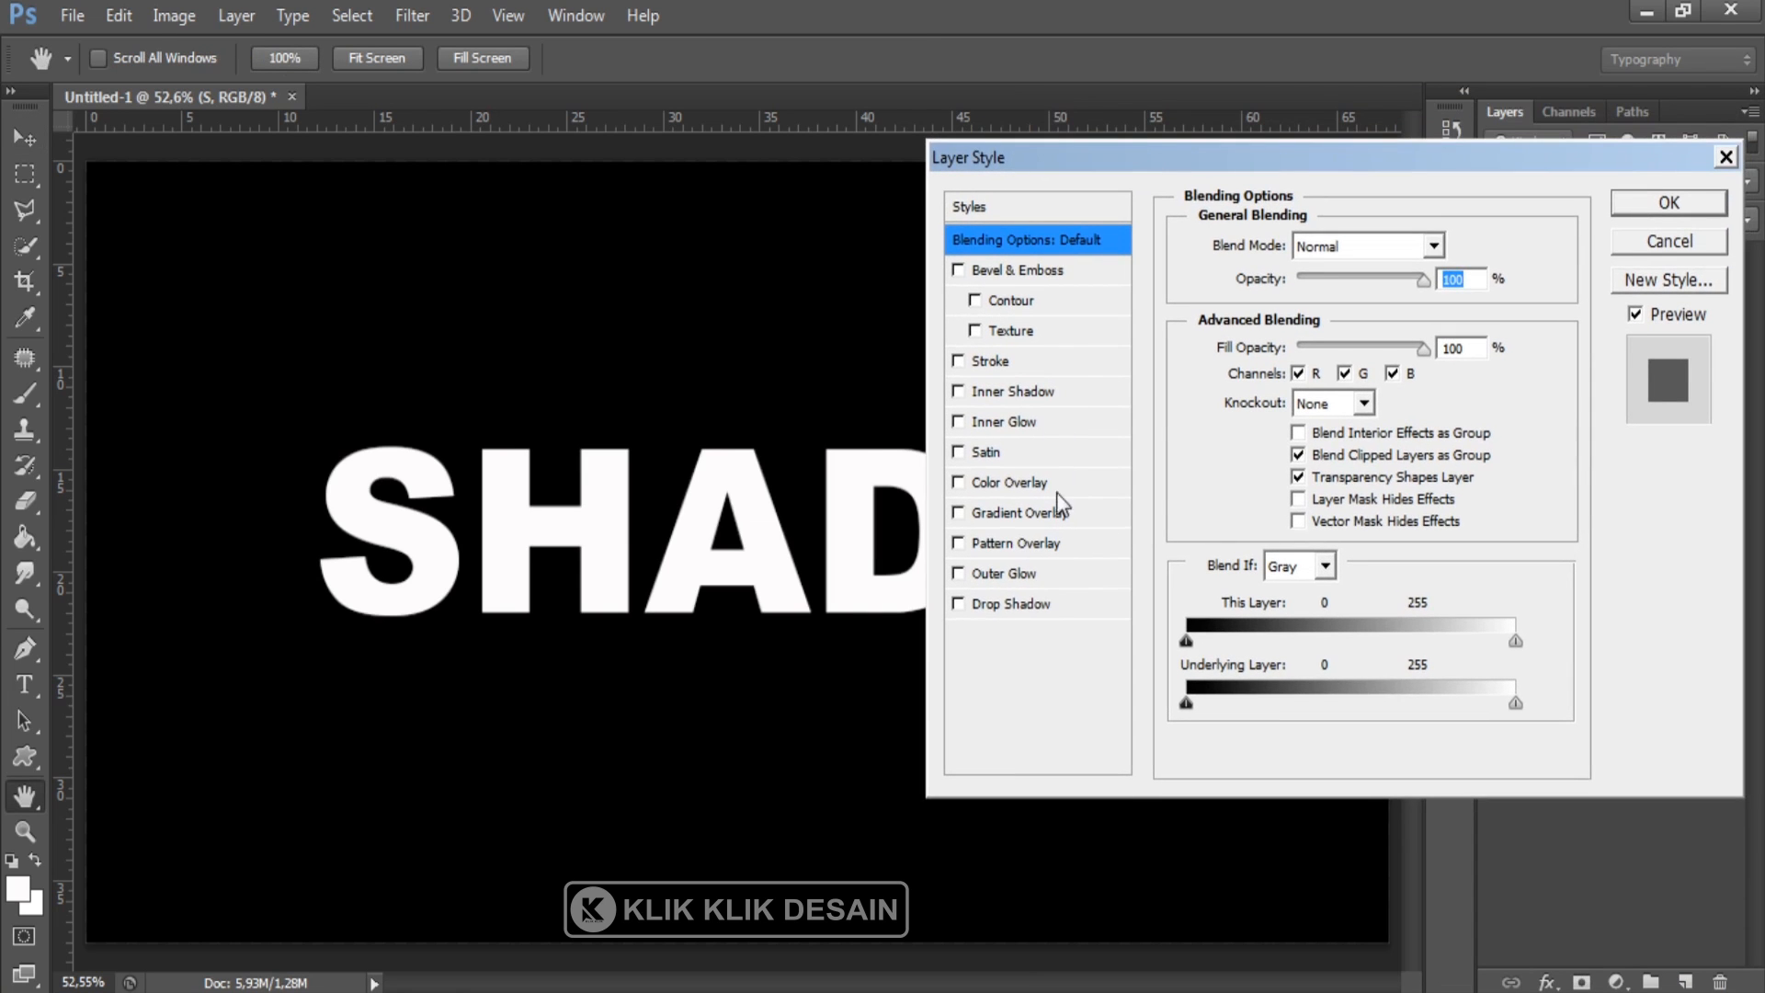
click(1048, 514)
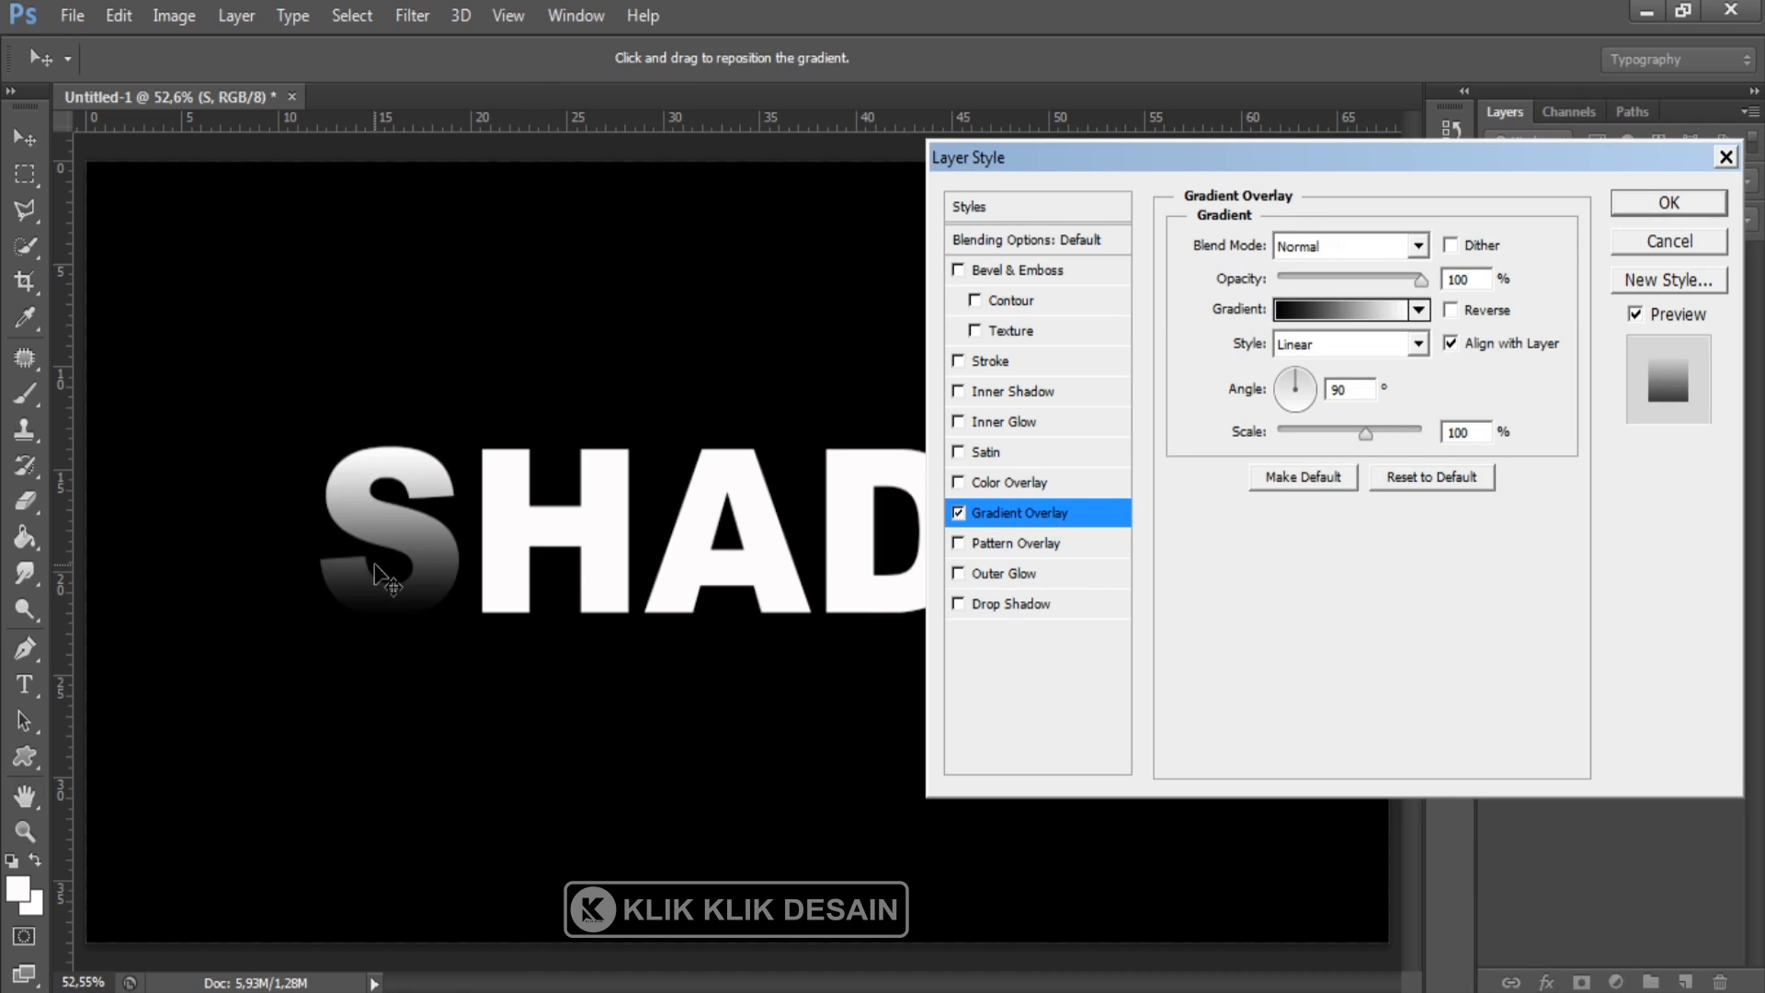
click(1344, 390)
text(180)
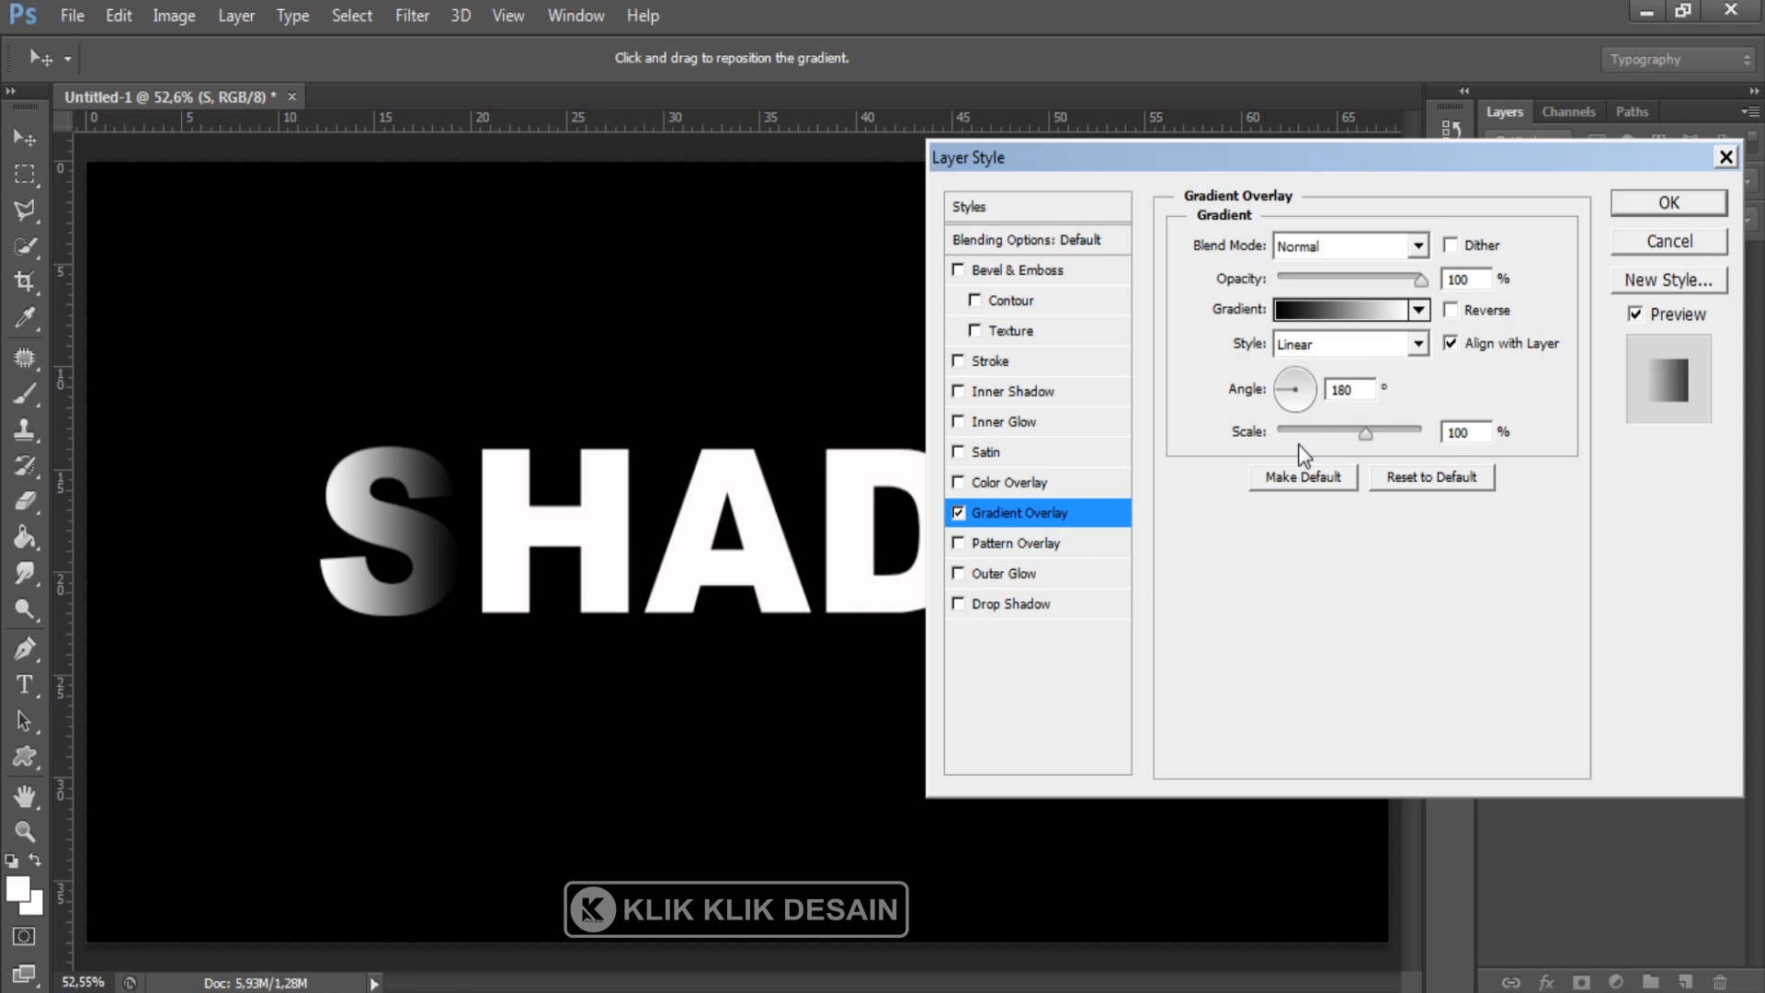
Move the white colour stop of the S layer's gradient to 87% and apply the layer style
click(1339, 312)
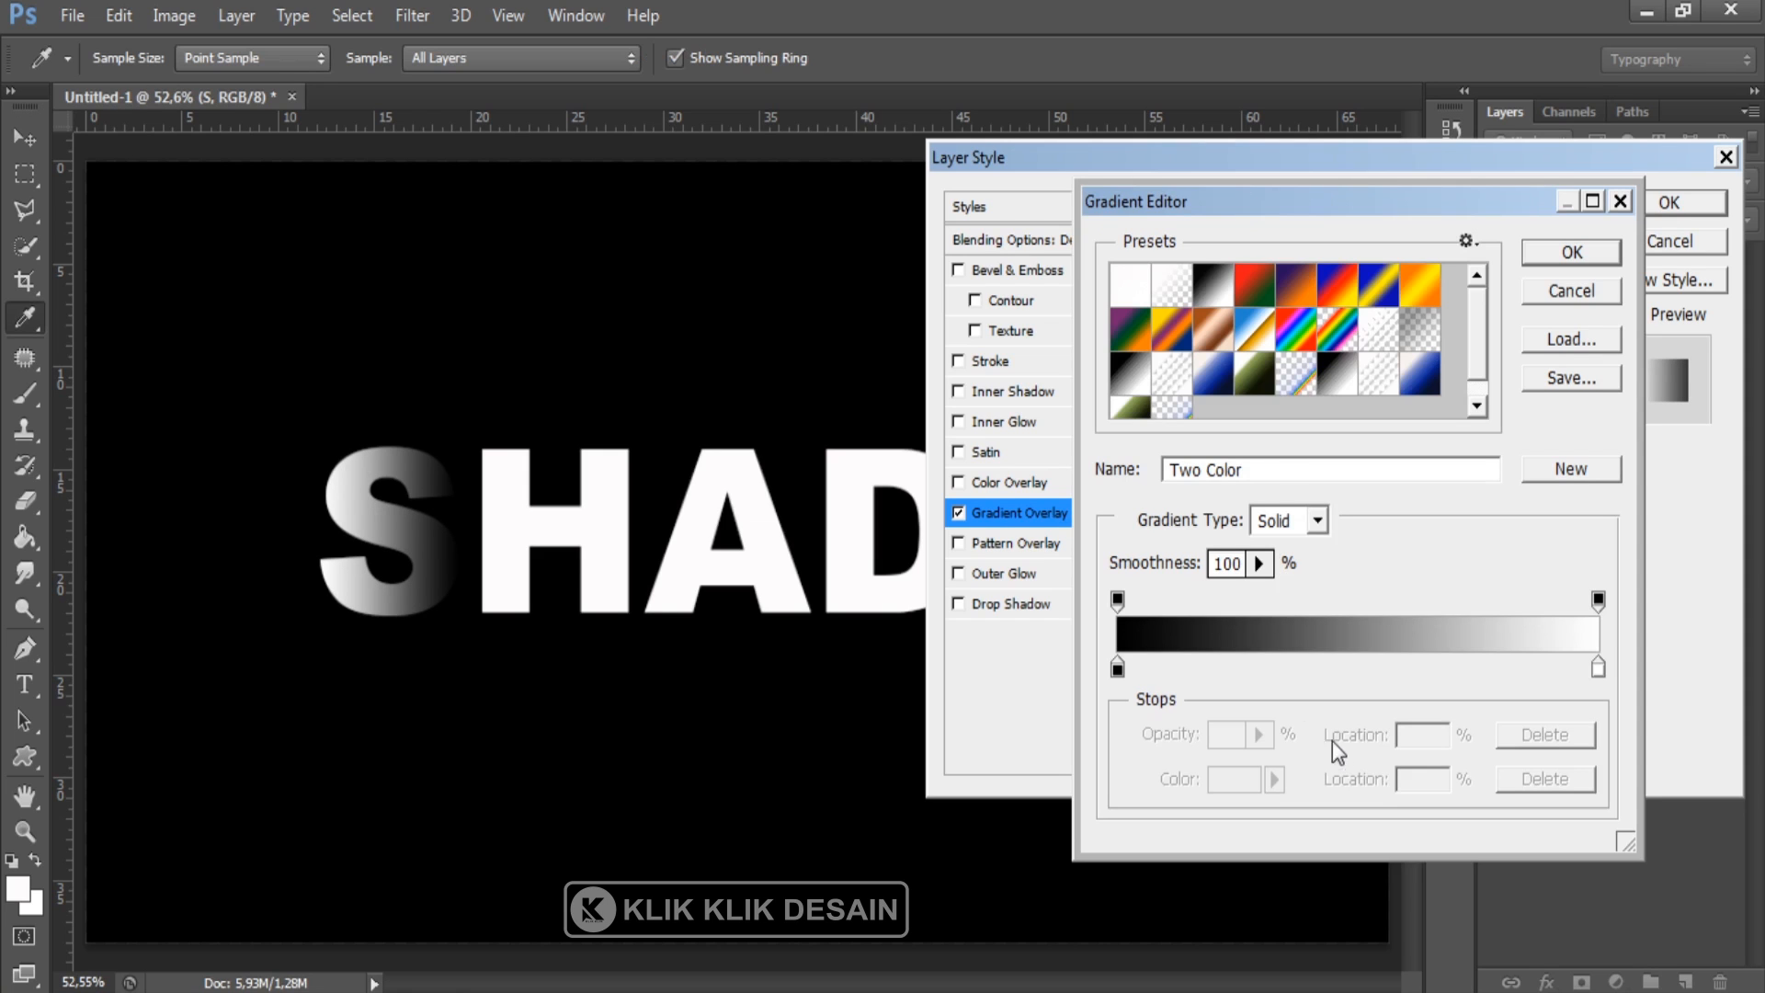
drag(1598, 668, 1539, 682)
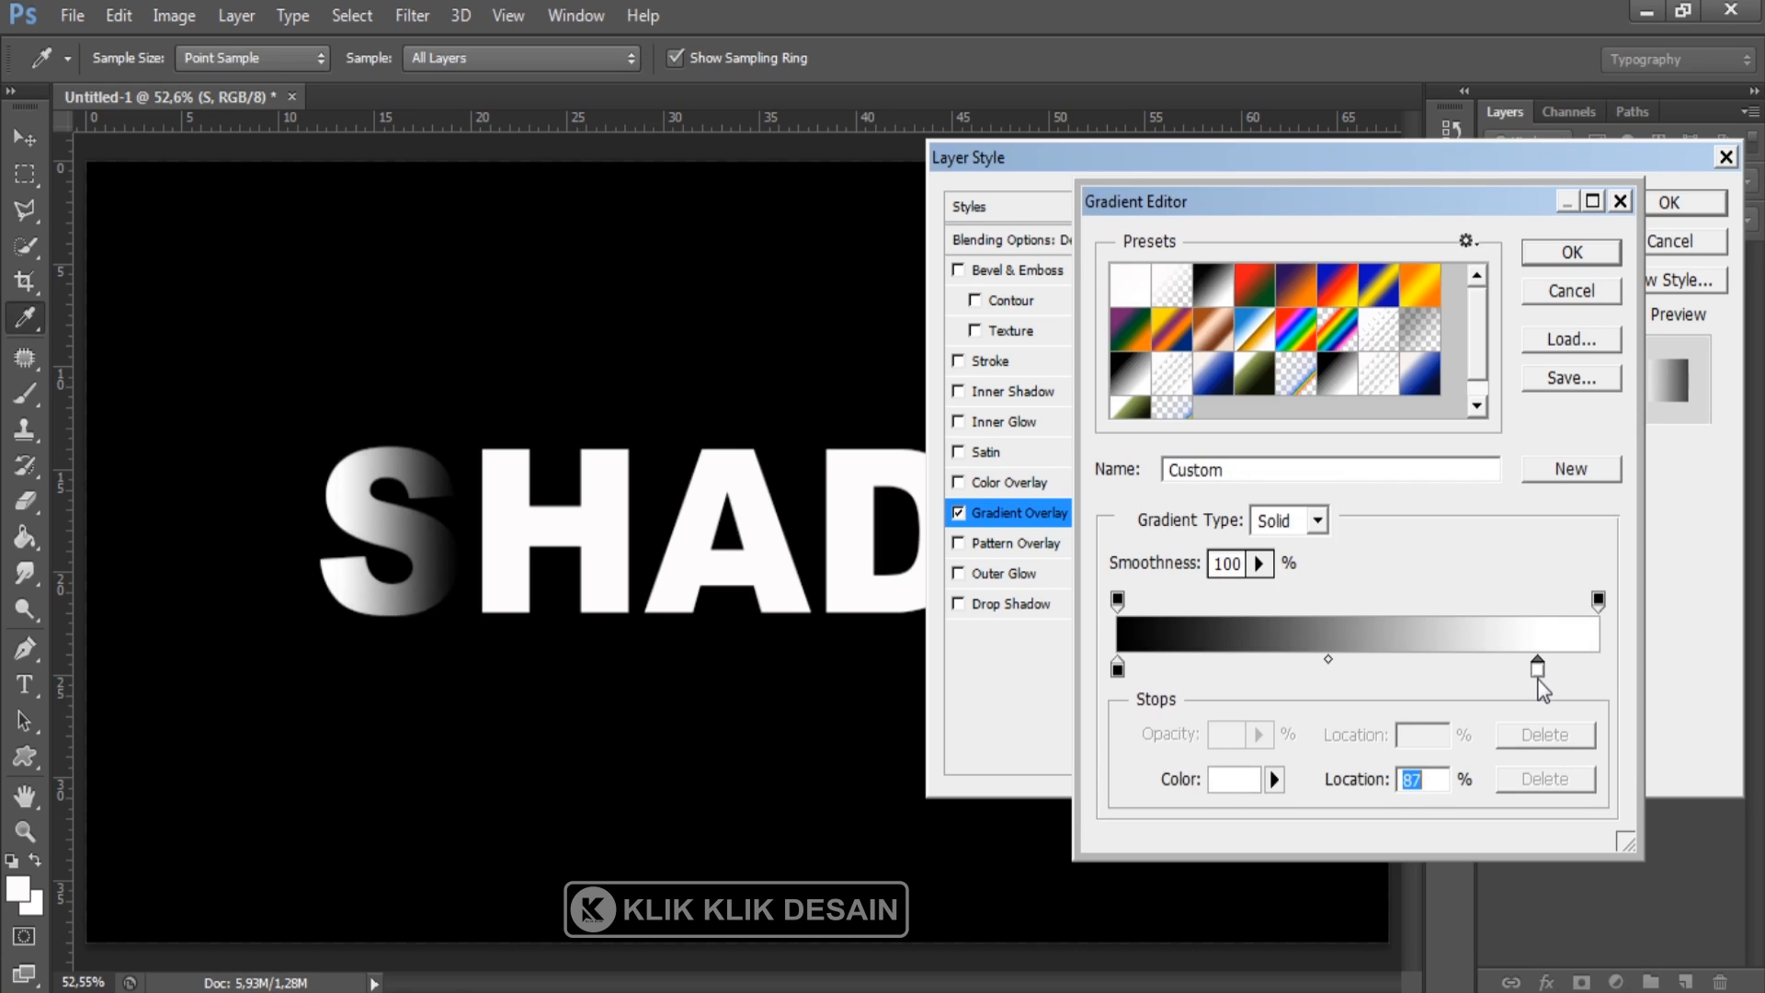
click(1566, 267)
click(1653, 202)
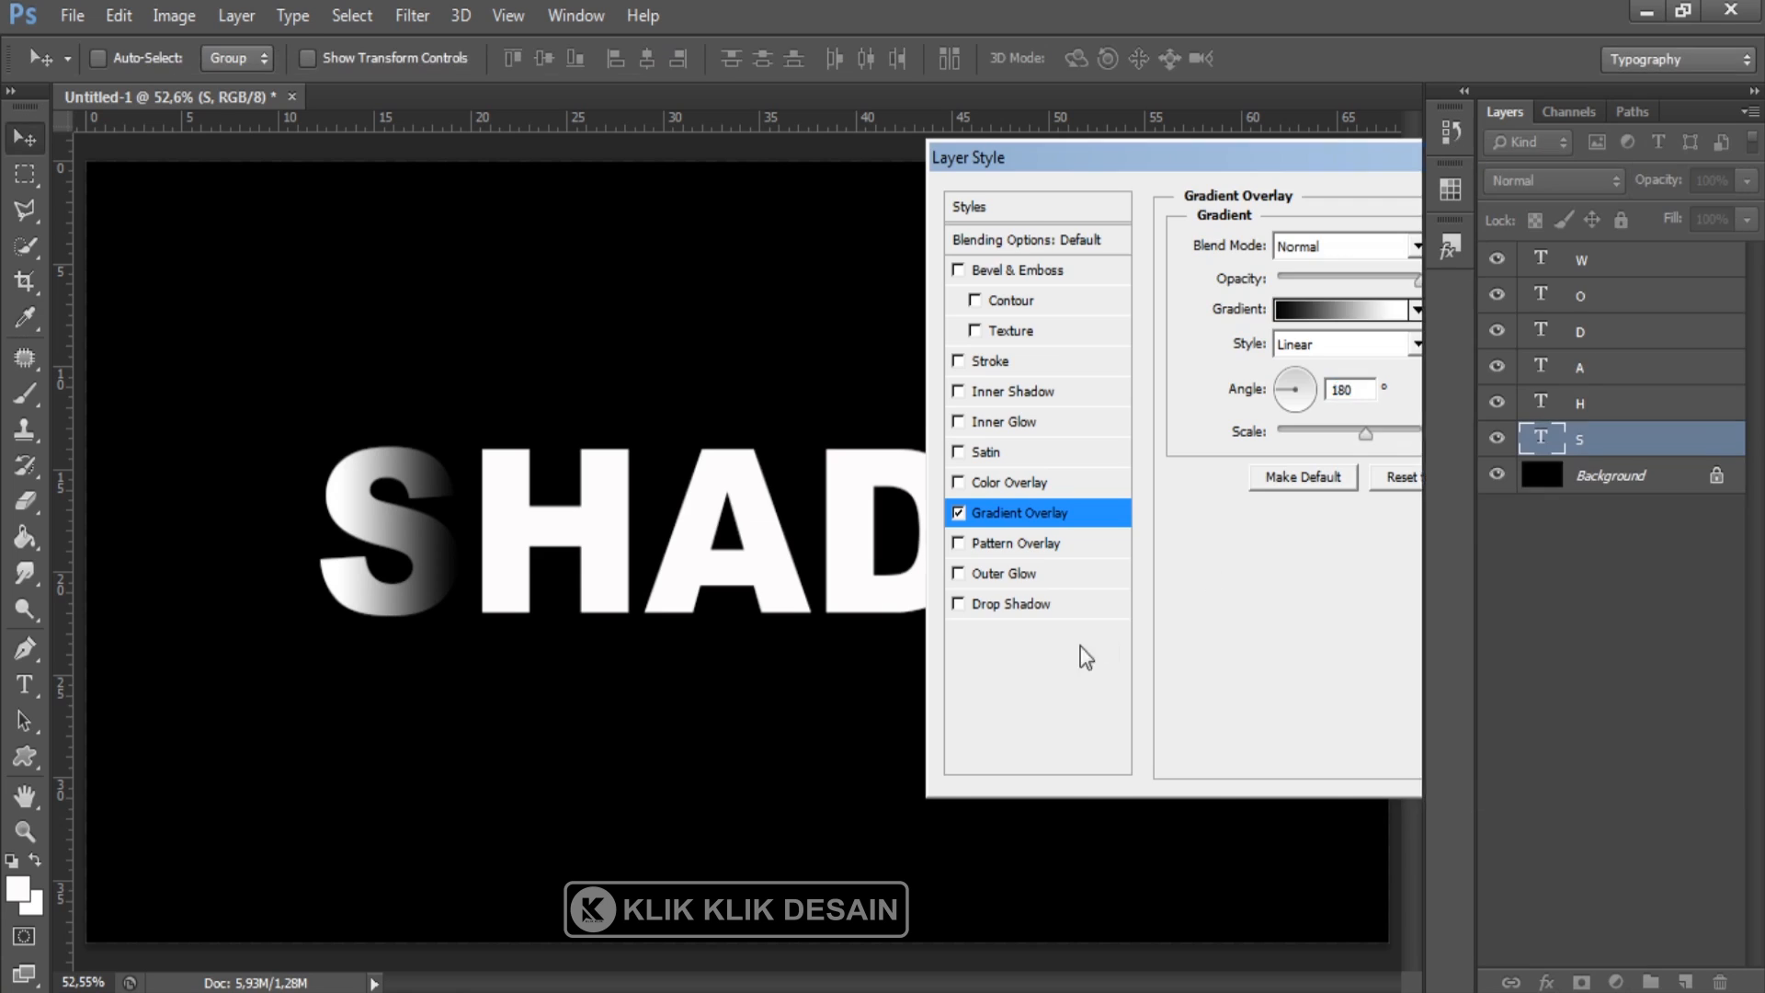
Move the H layer left so that it slightly overlaps the dark right edge of the S
key(alt+bracketright)
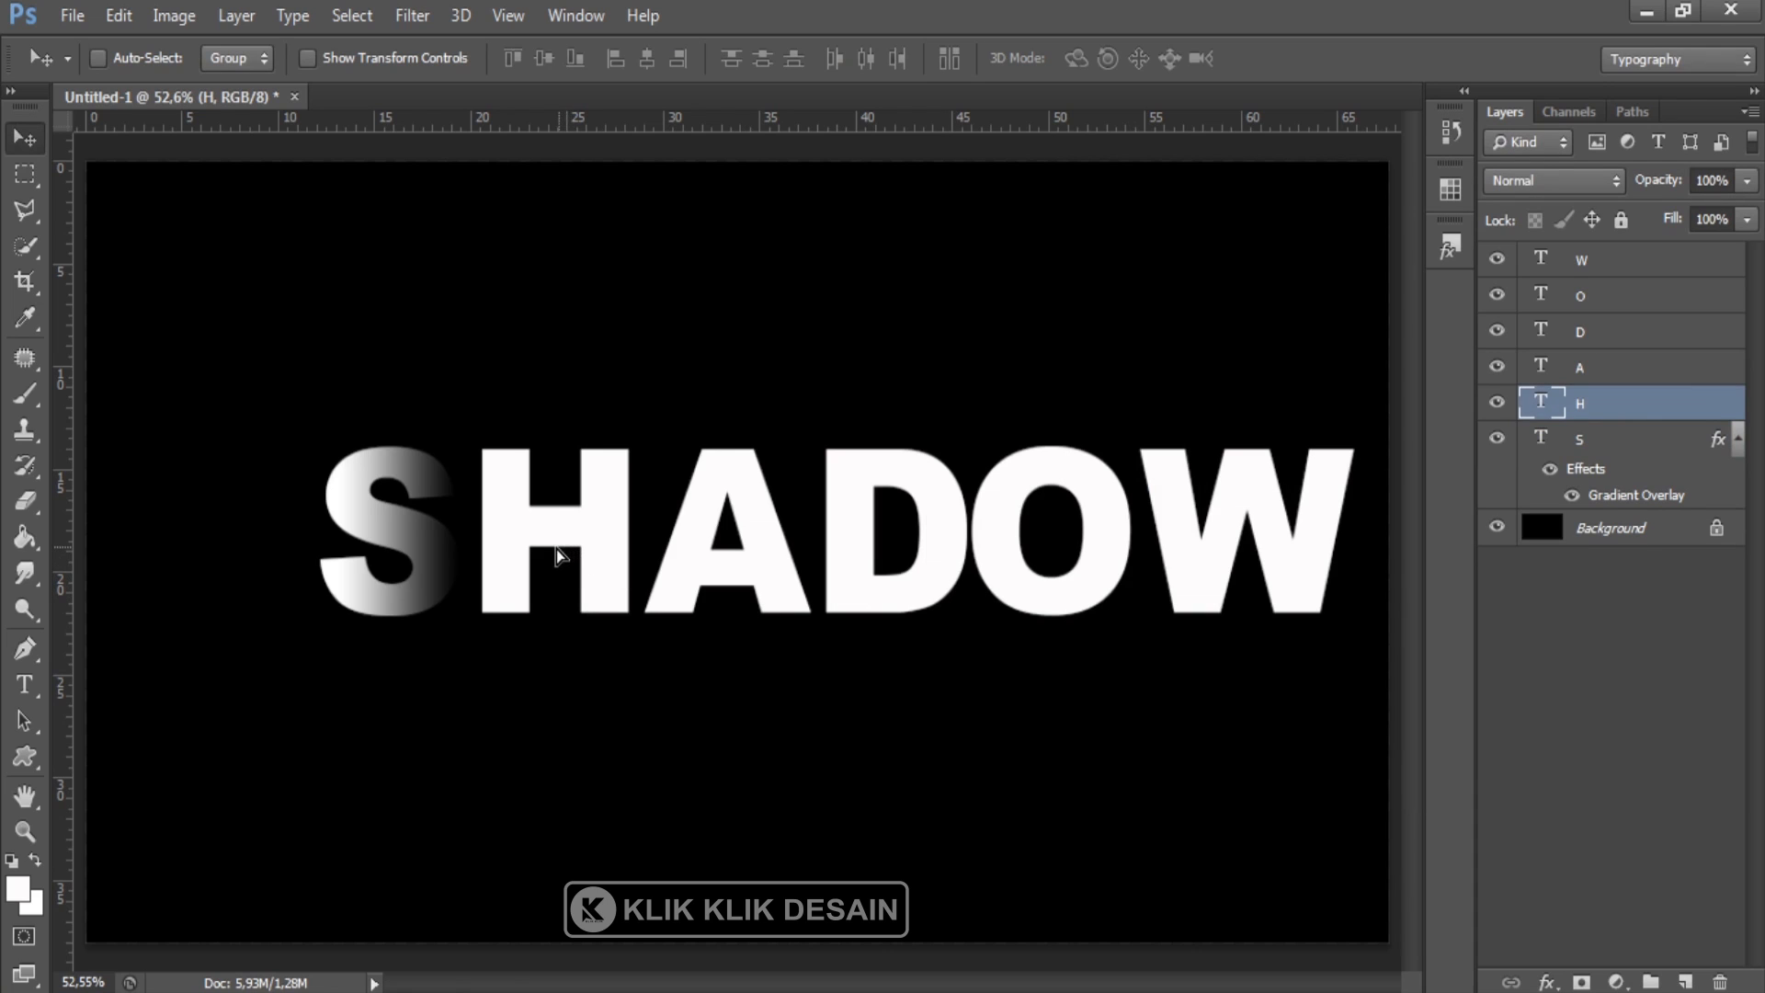
drag(555, 549, 527, 552)
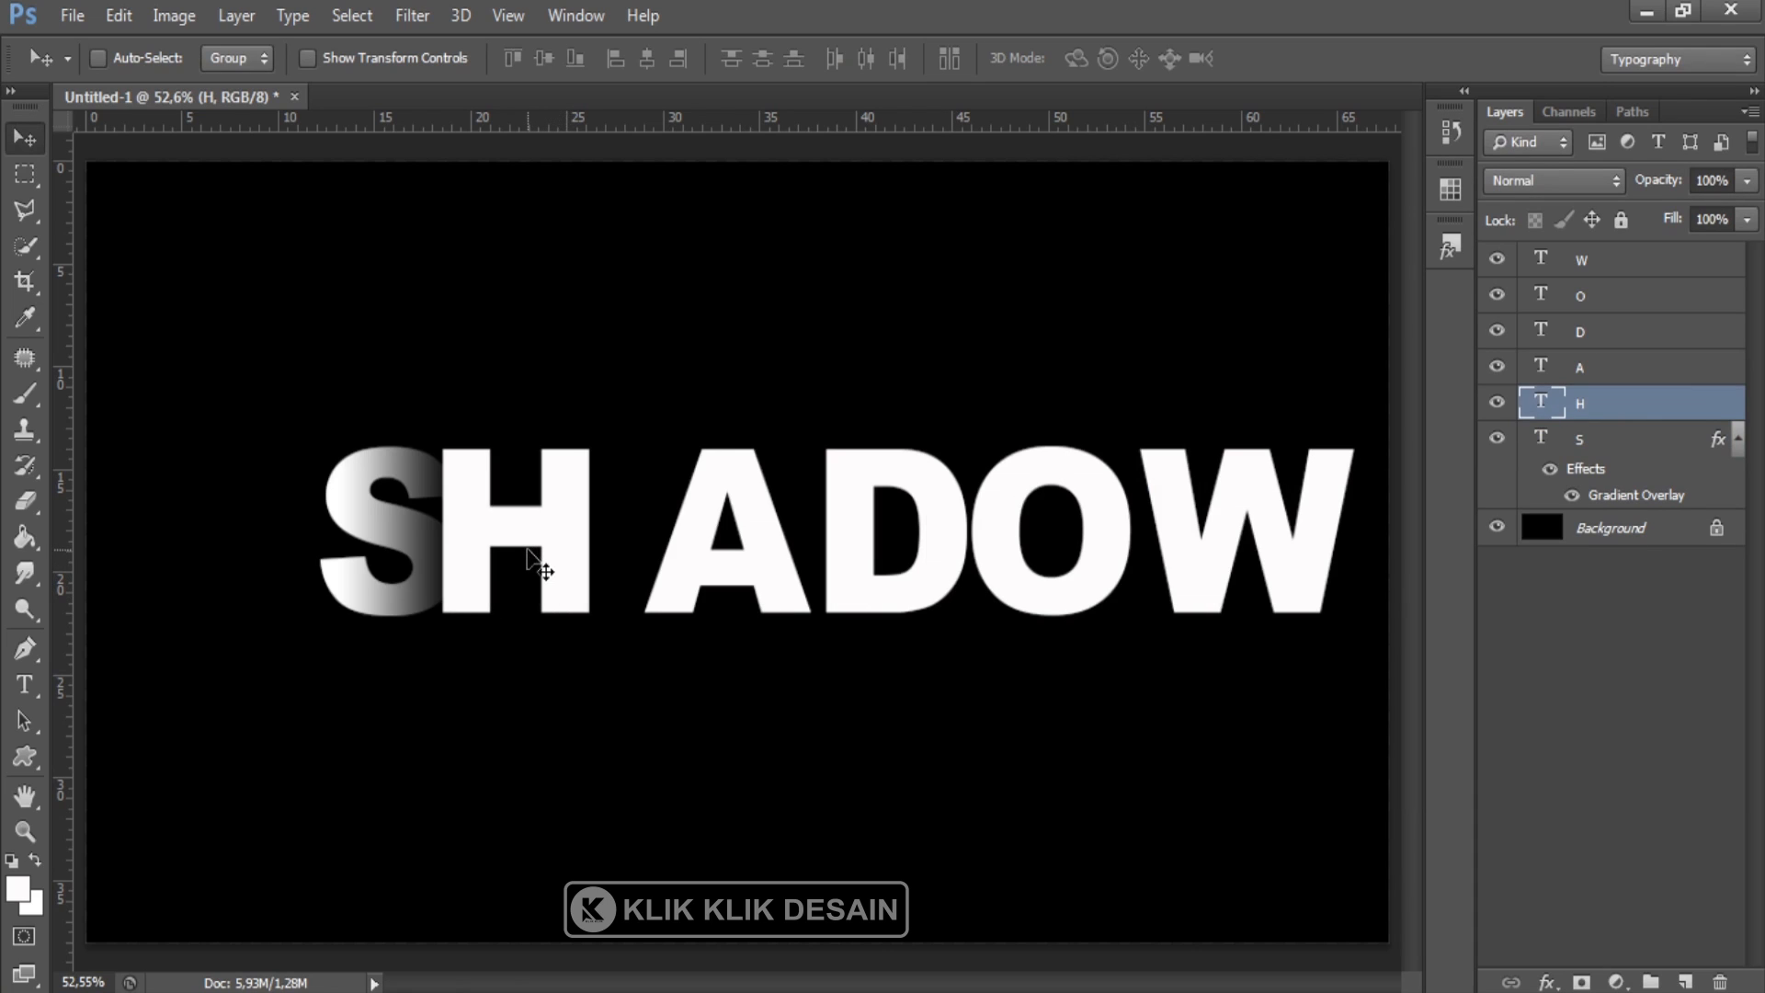
drag(528, 550, 523, 551)
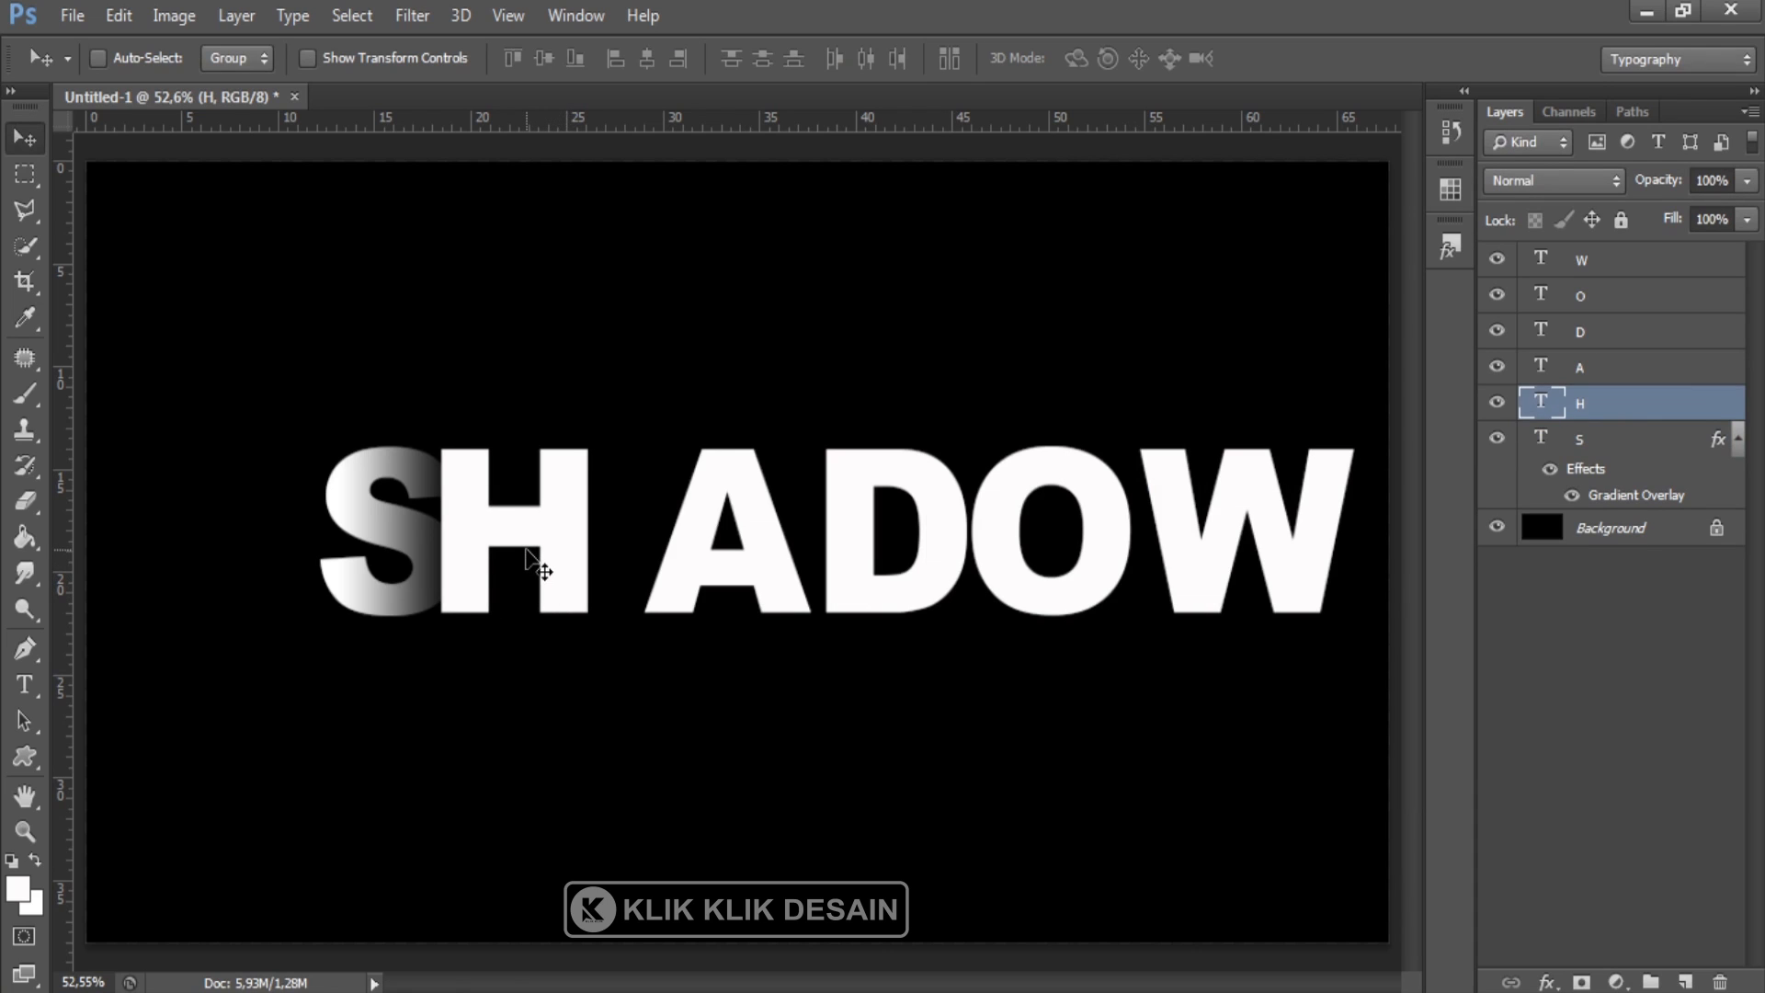
Add a linear black-to-white Gradient Overlay to the H layer with its angle set to 171°
right_click(1648, 414)
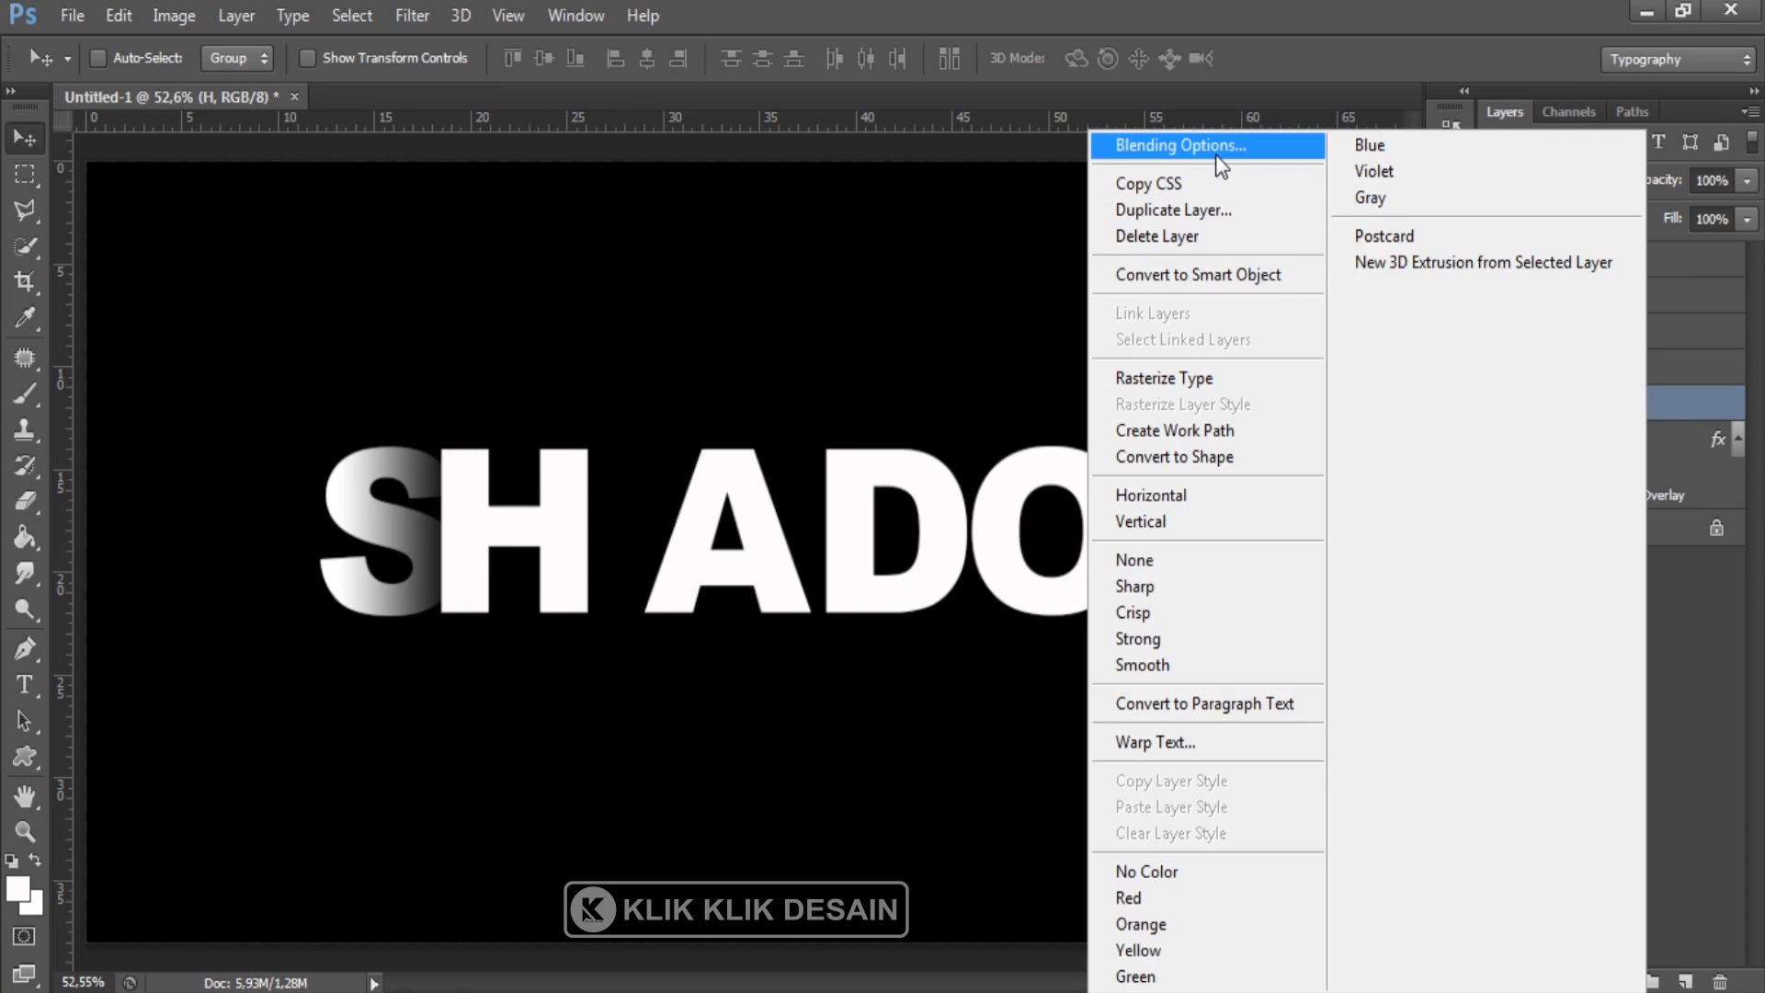
click(838, 179)
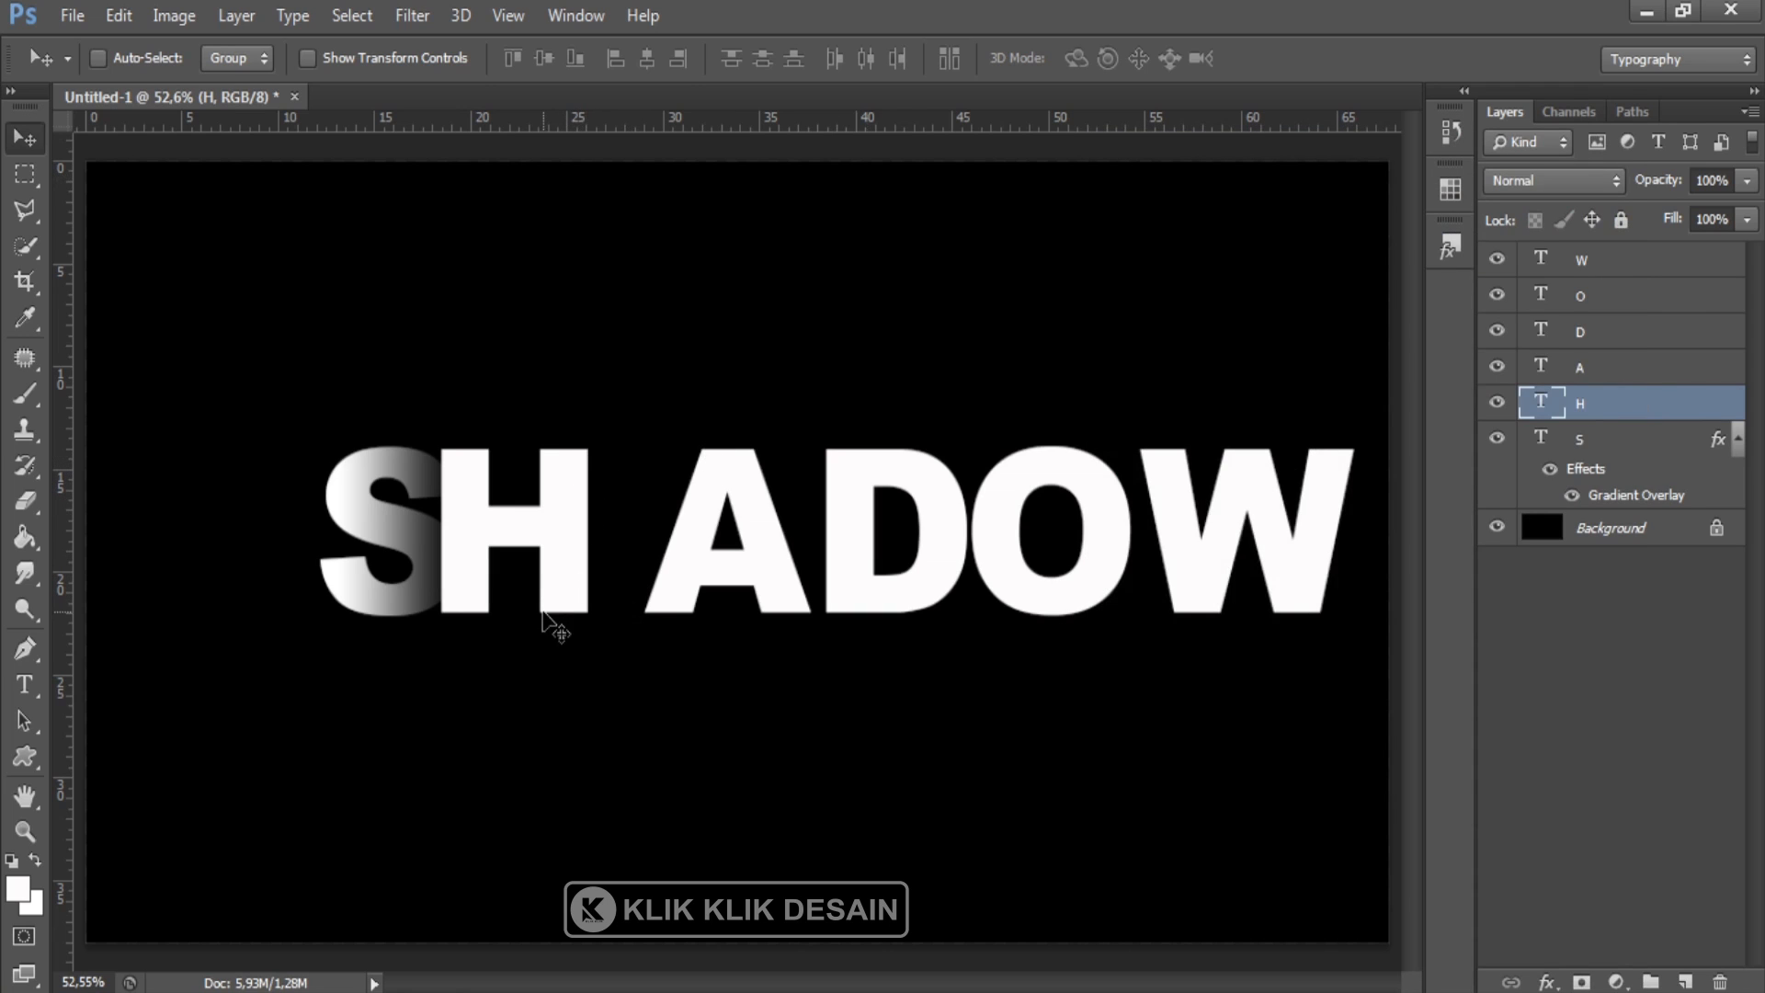
right_click(1597, 411)
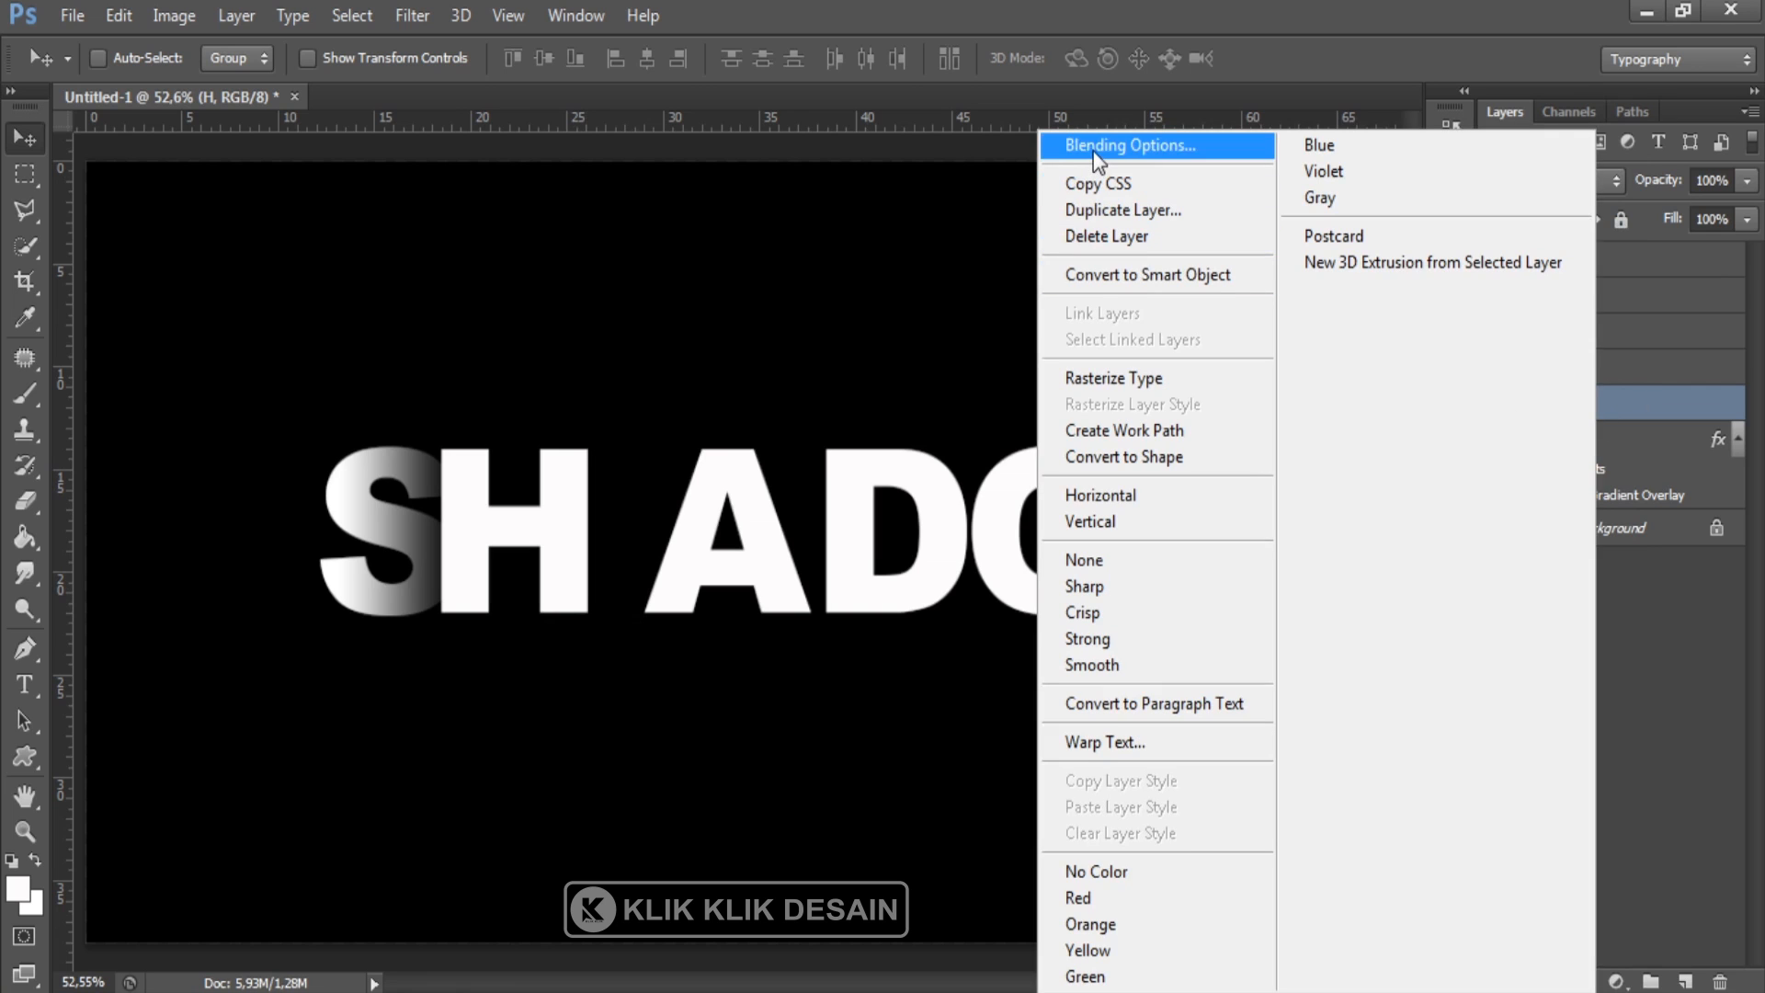
click(1130, 145)
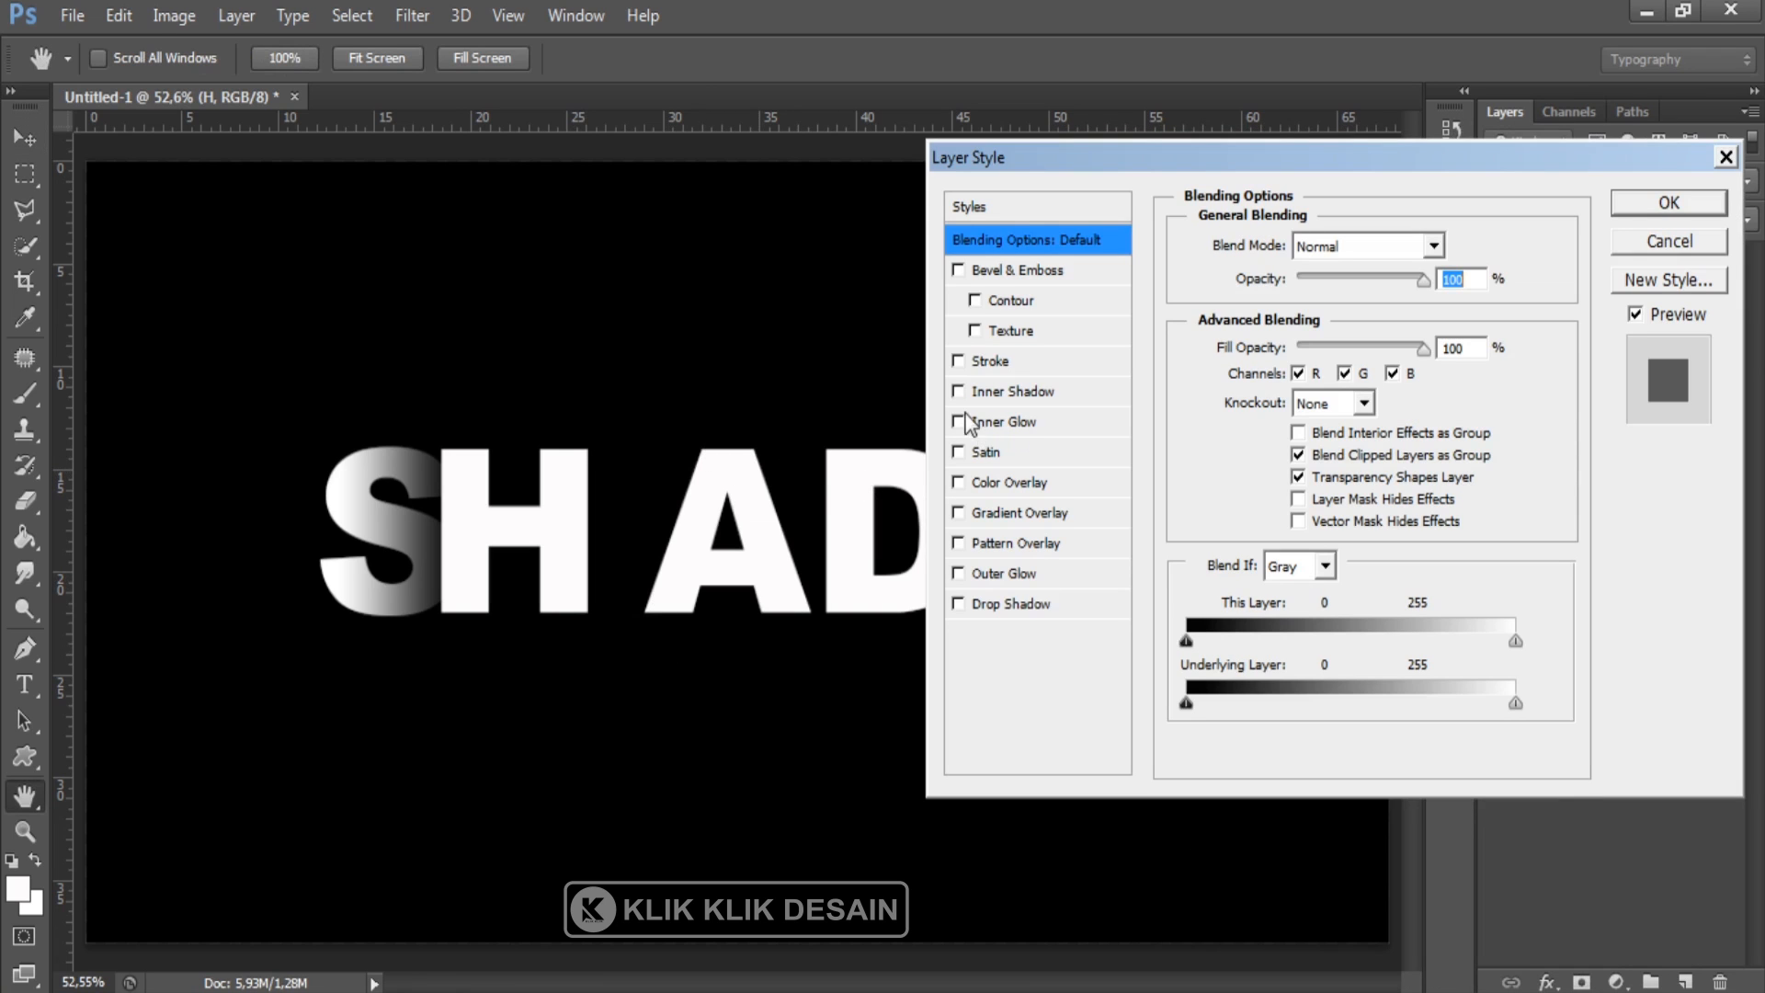
click(1043, 519)
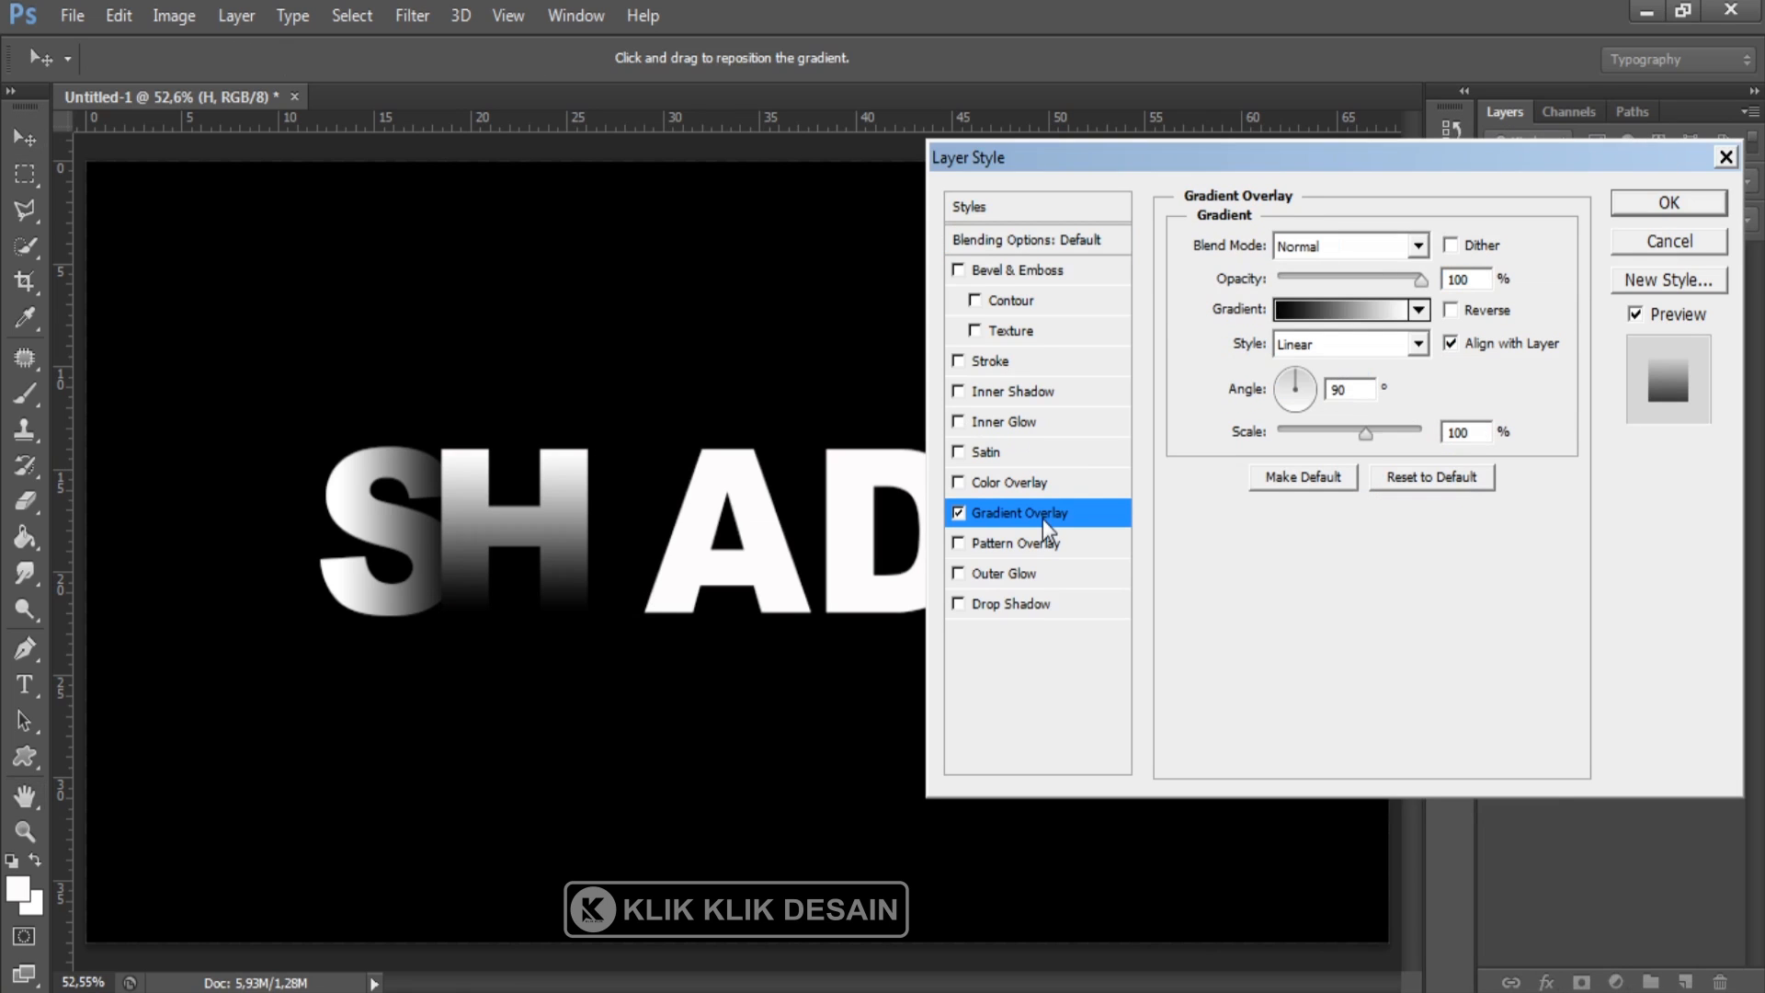
click(1275, 393)
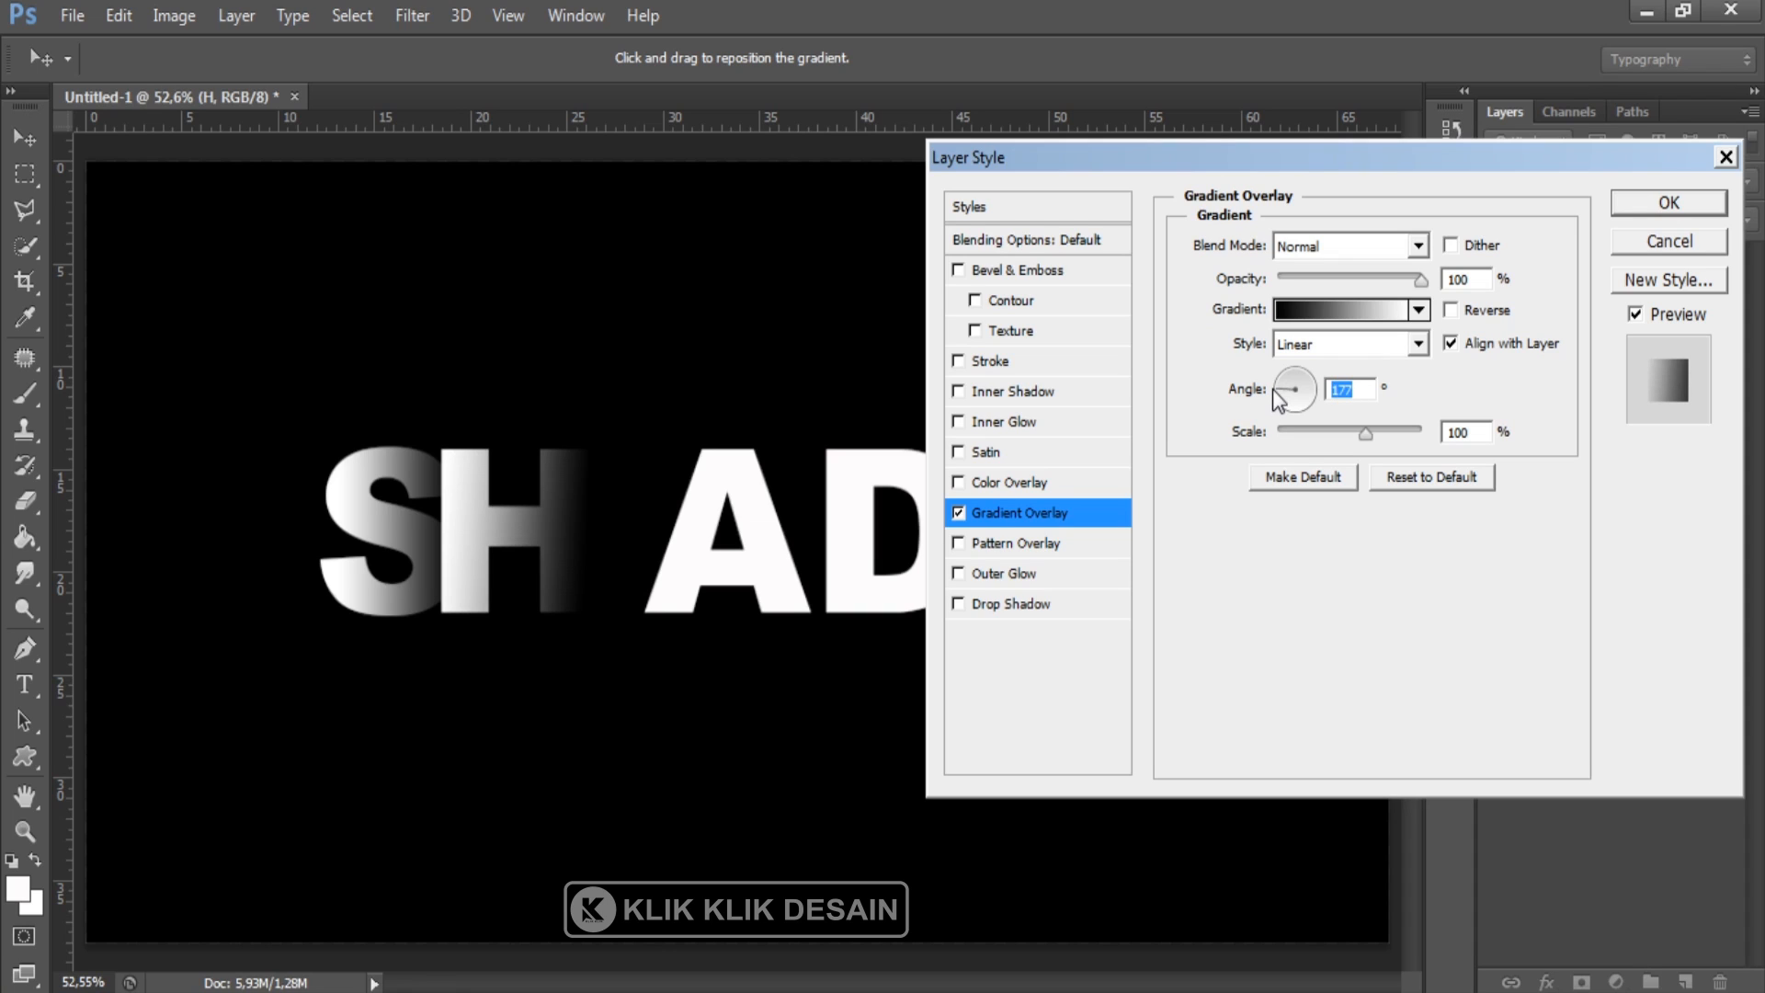
click(1276, 395)
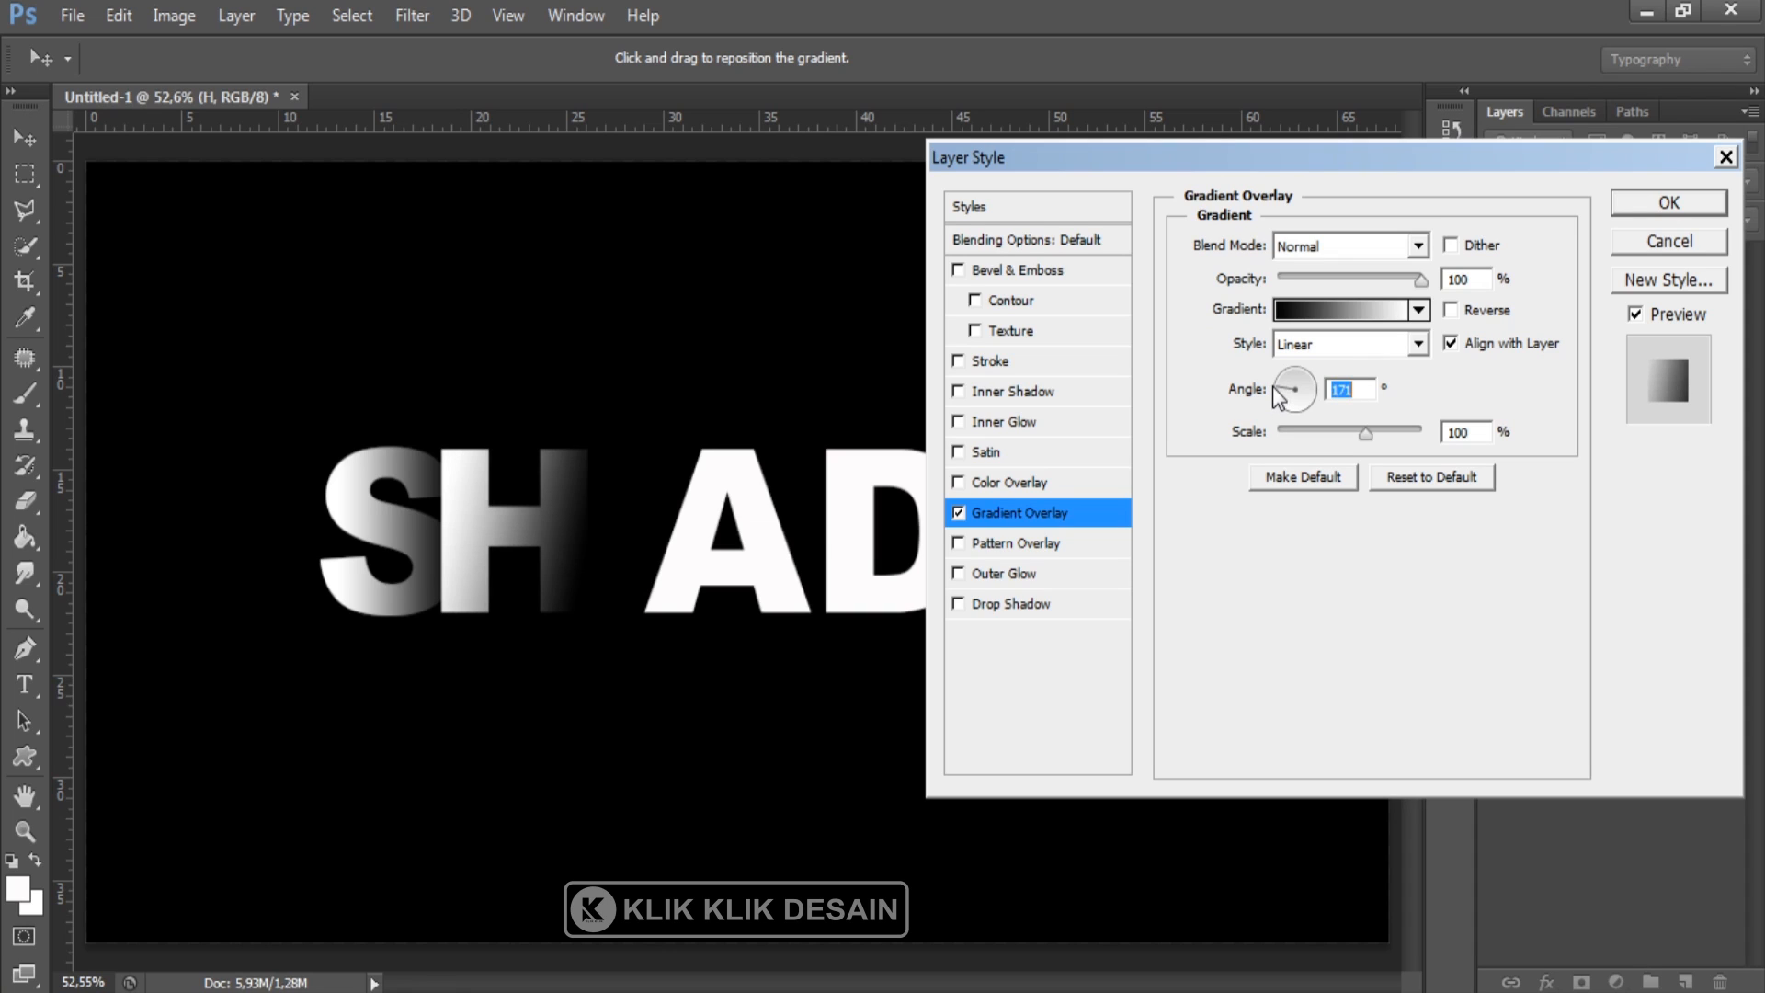
Move the white colour stop of the H layer's gradient to 79% and apply the layer style
click(1338, 313)
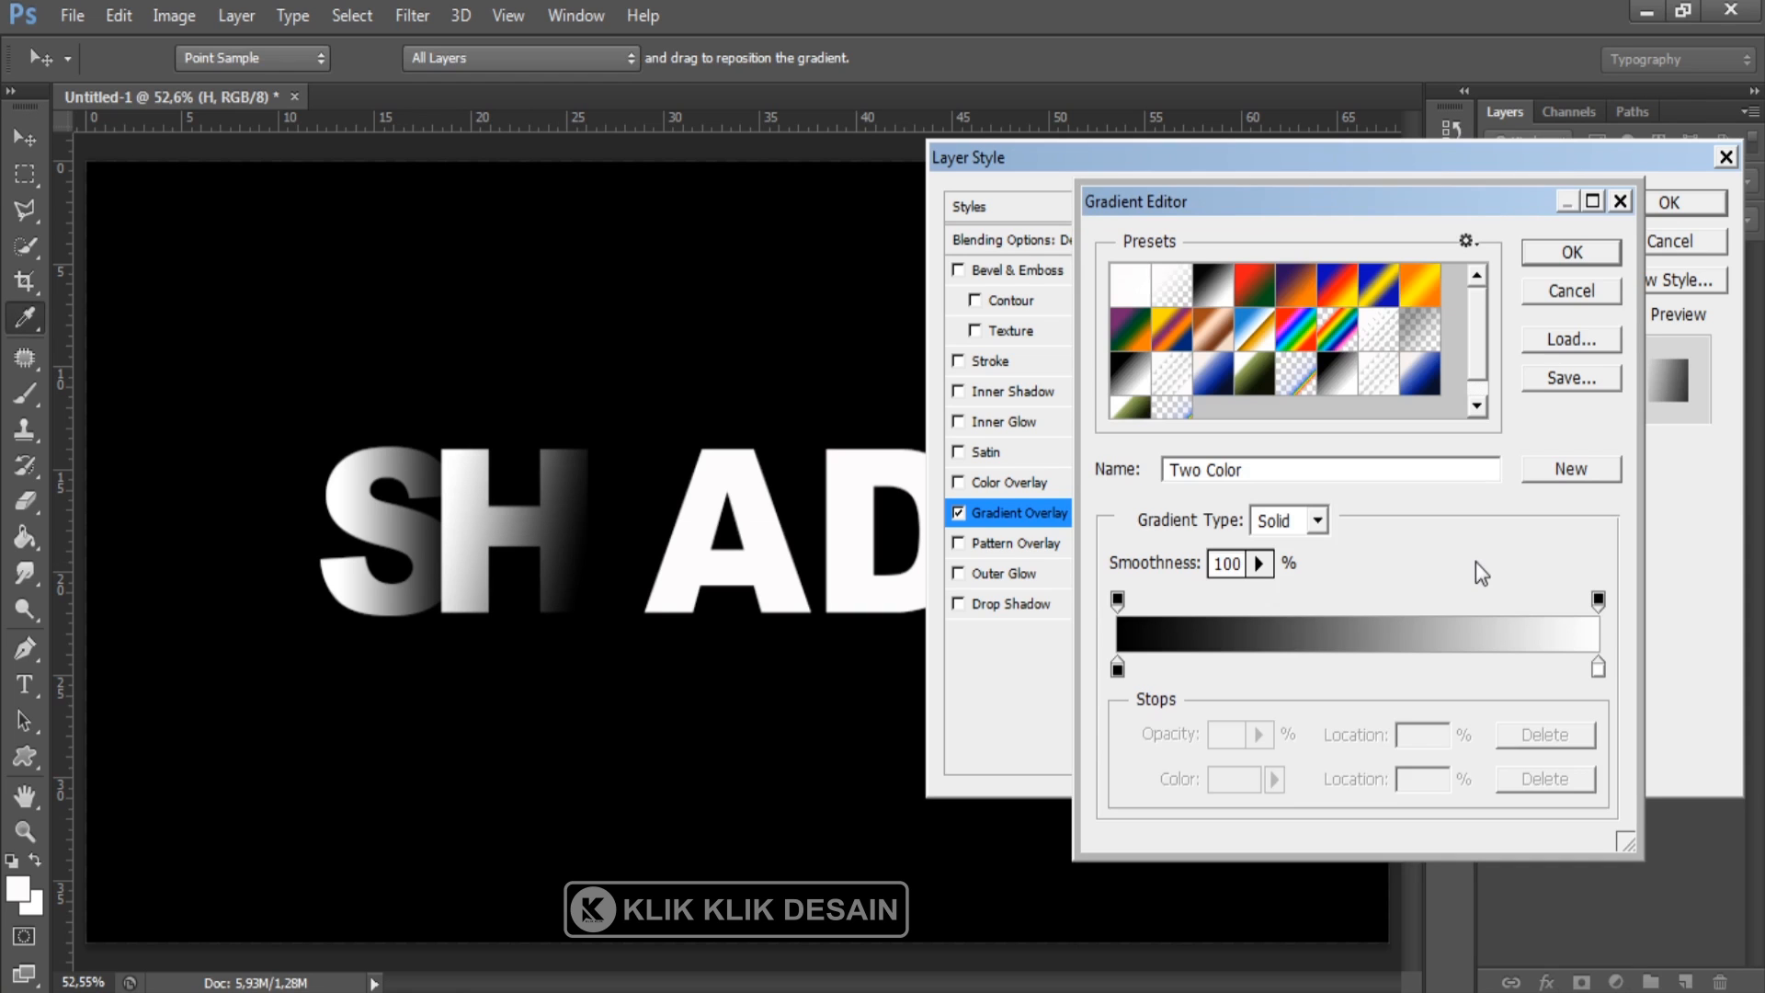
drag(1597, 671, 1501, 676)
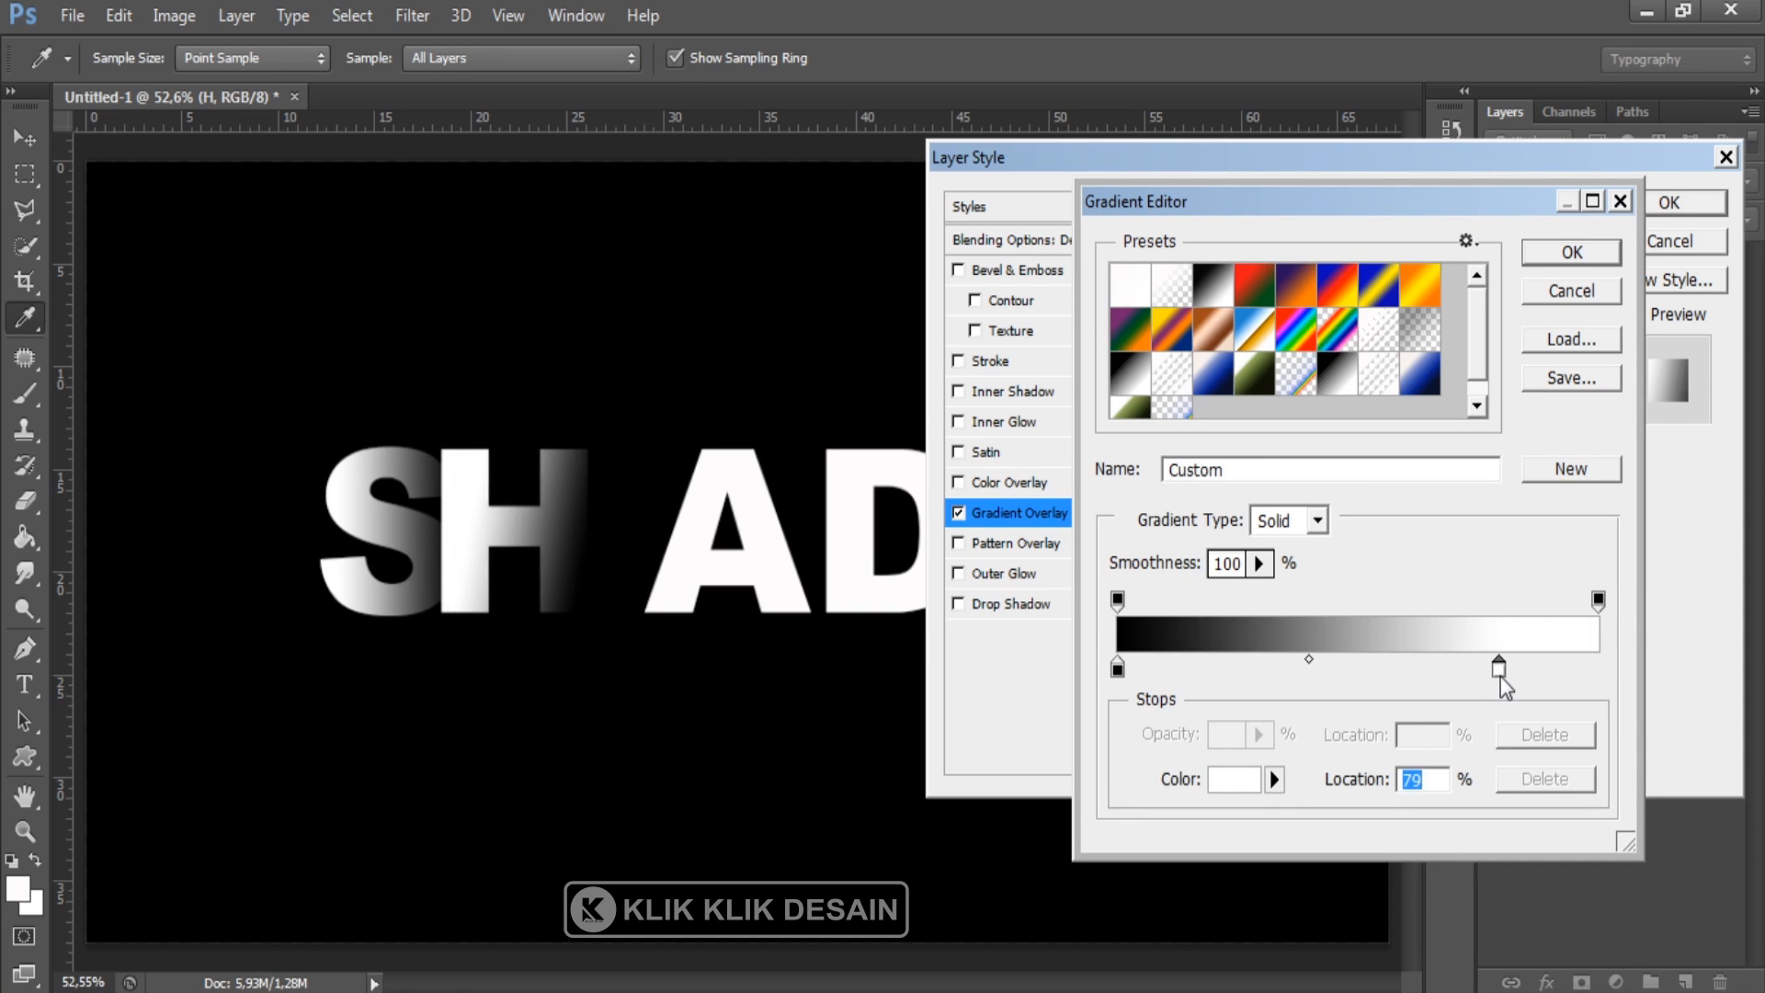
click(1572, 254)
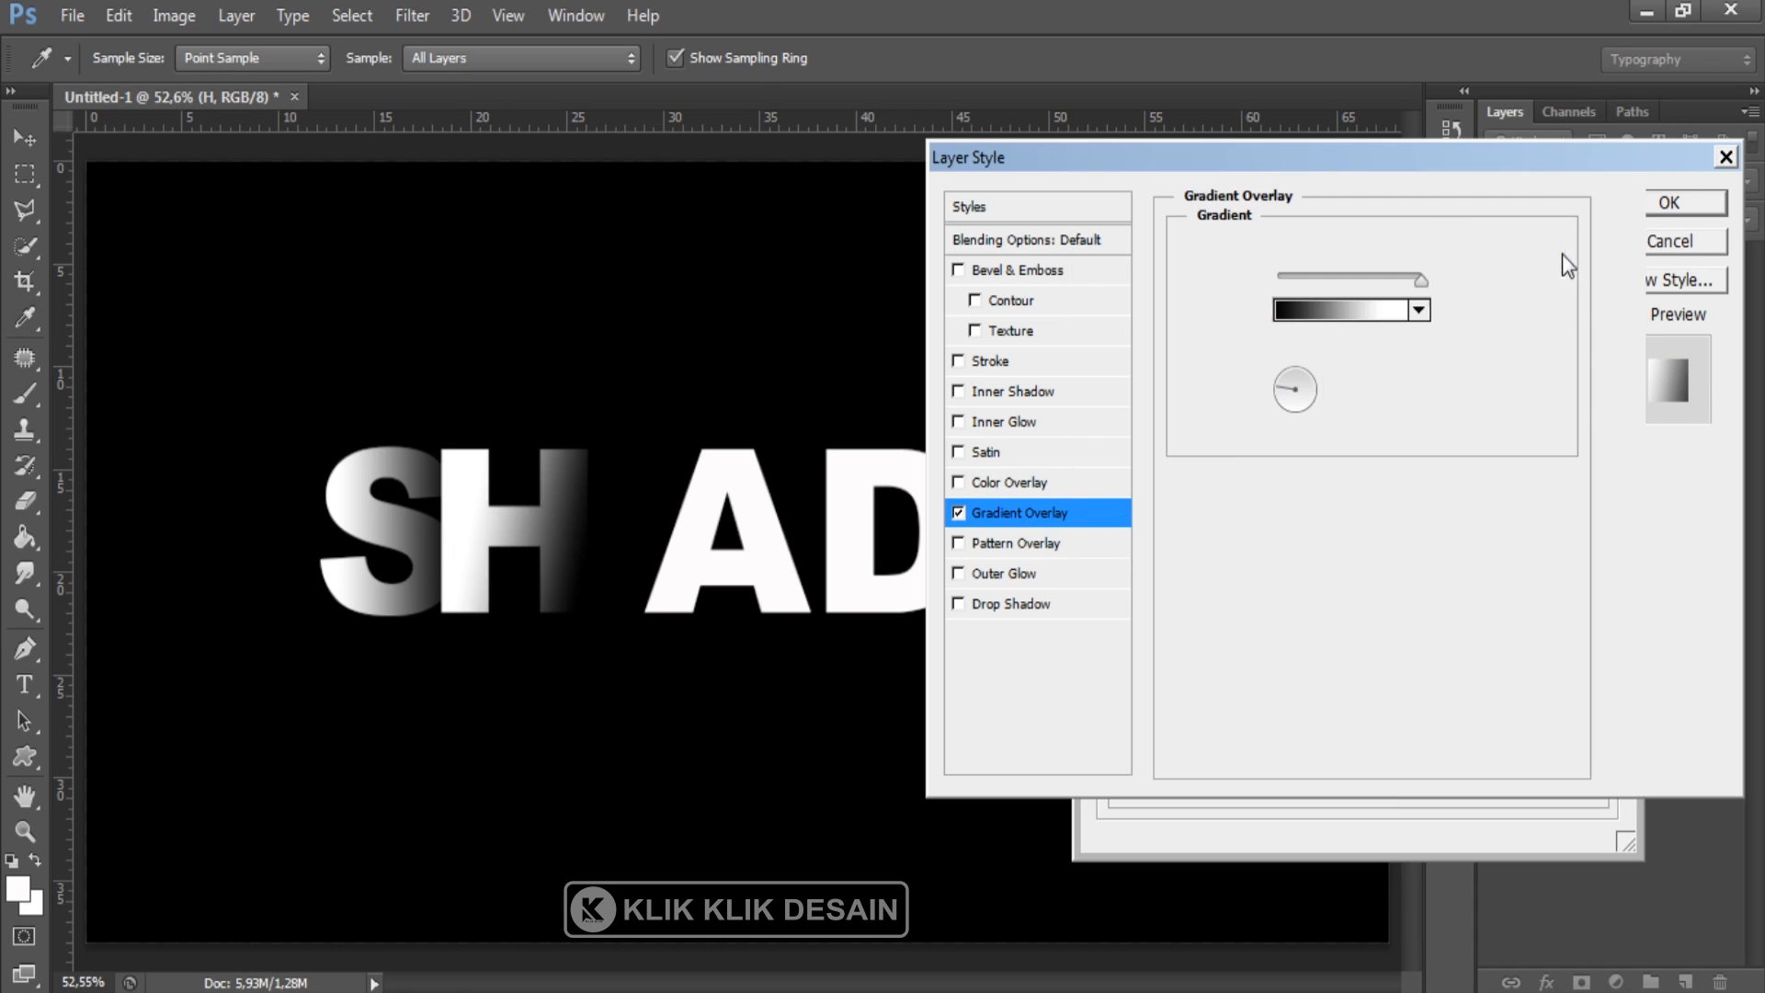
click(1660, 209)
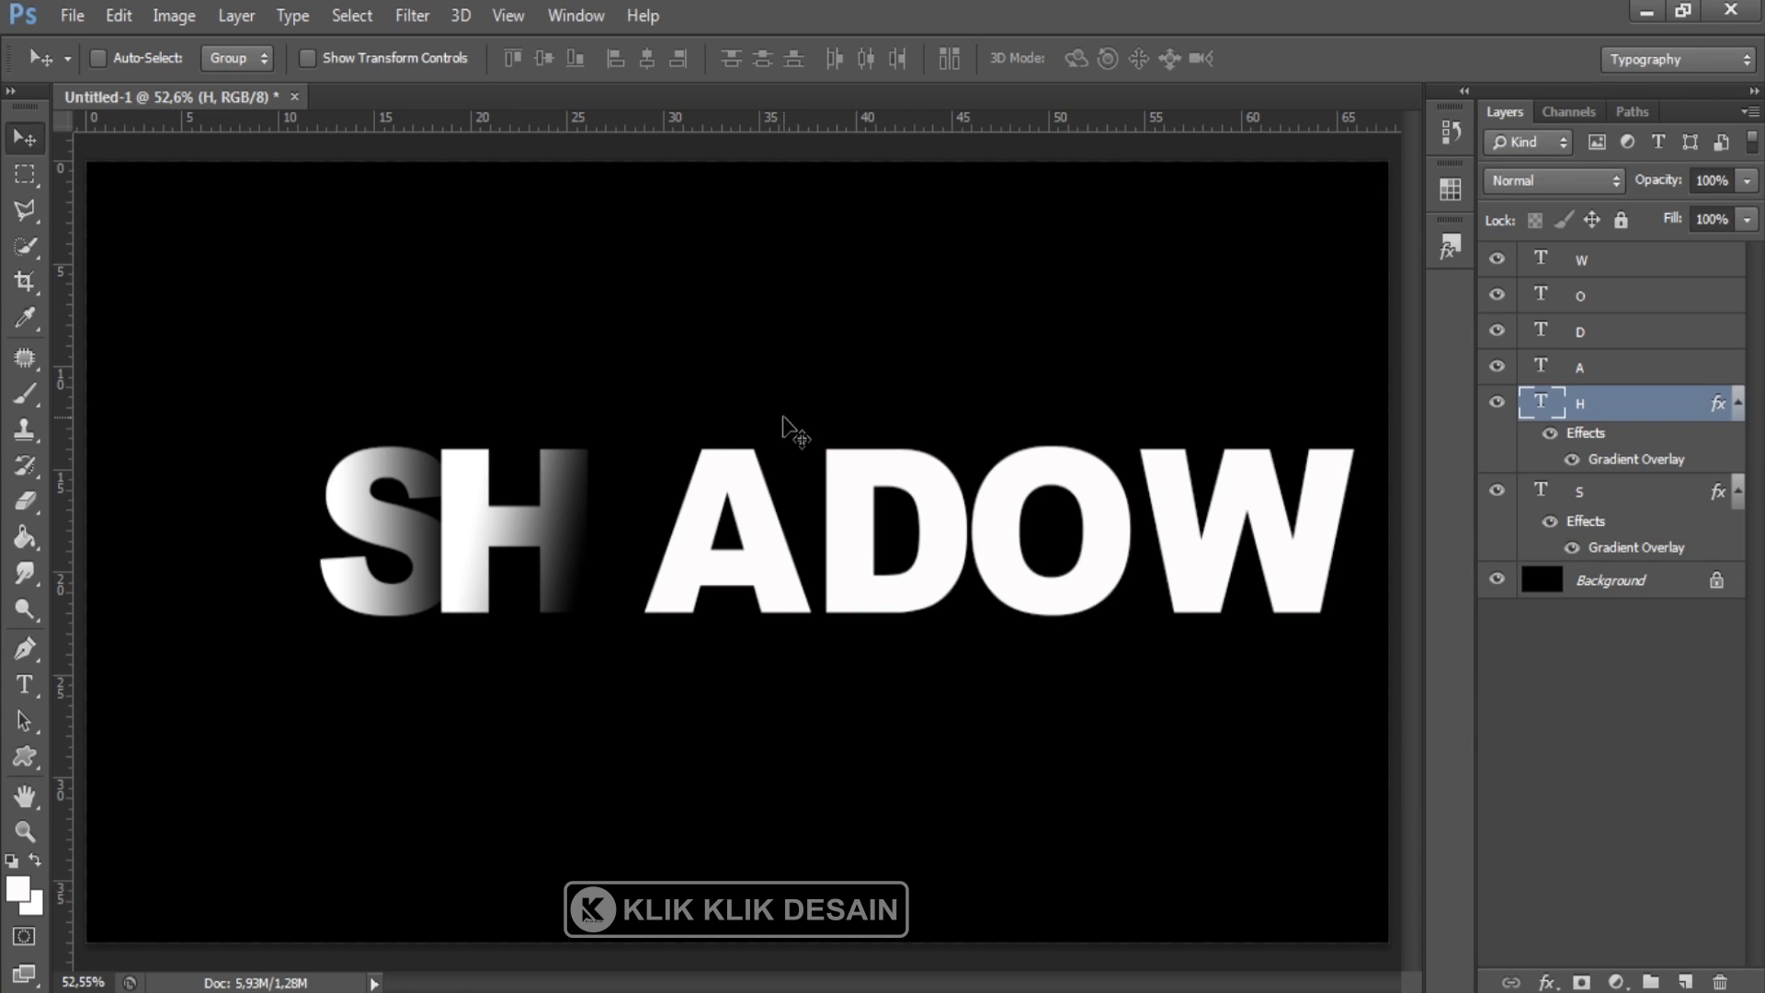
Move the A left to overlap the H's dark edge and give it a linear black-to-white Gradient Overlay at 180°
click(1616, 371)
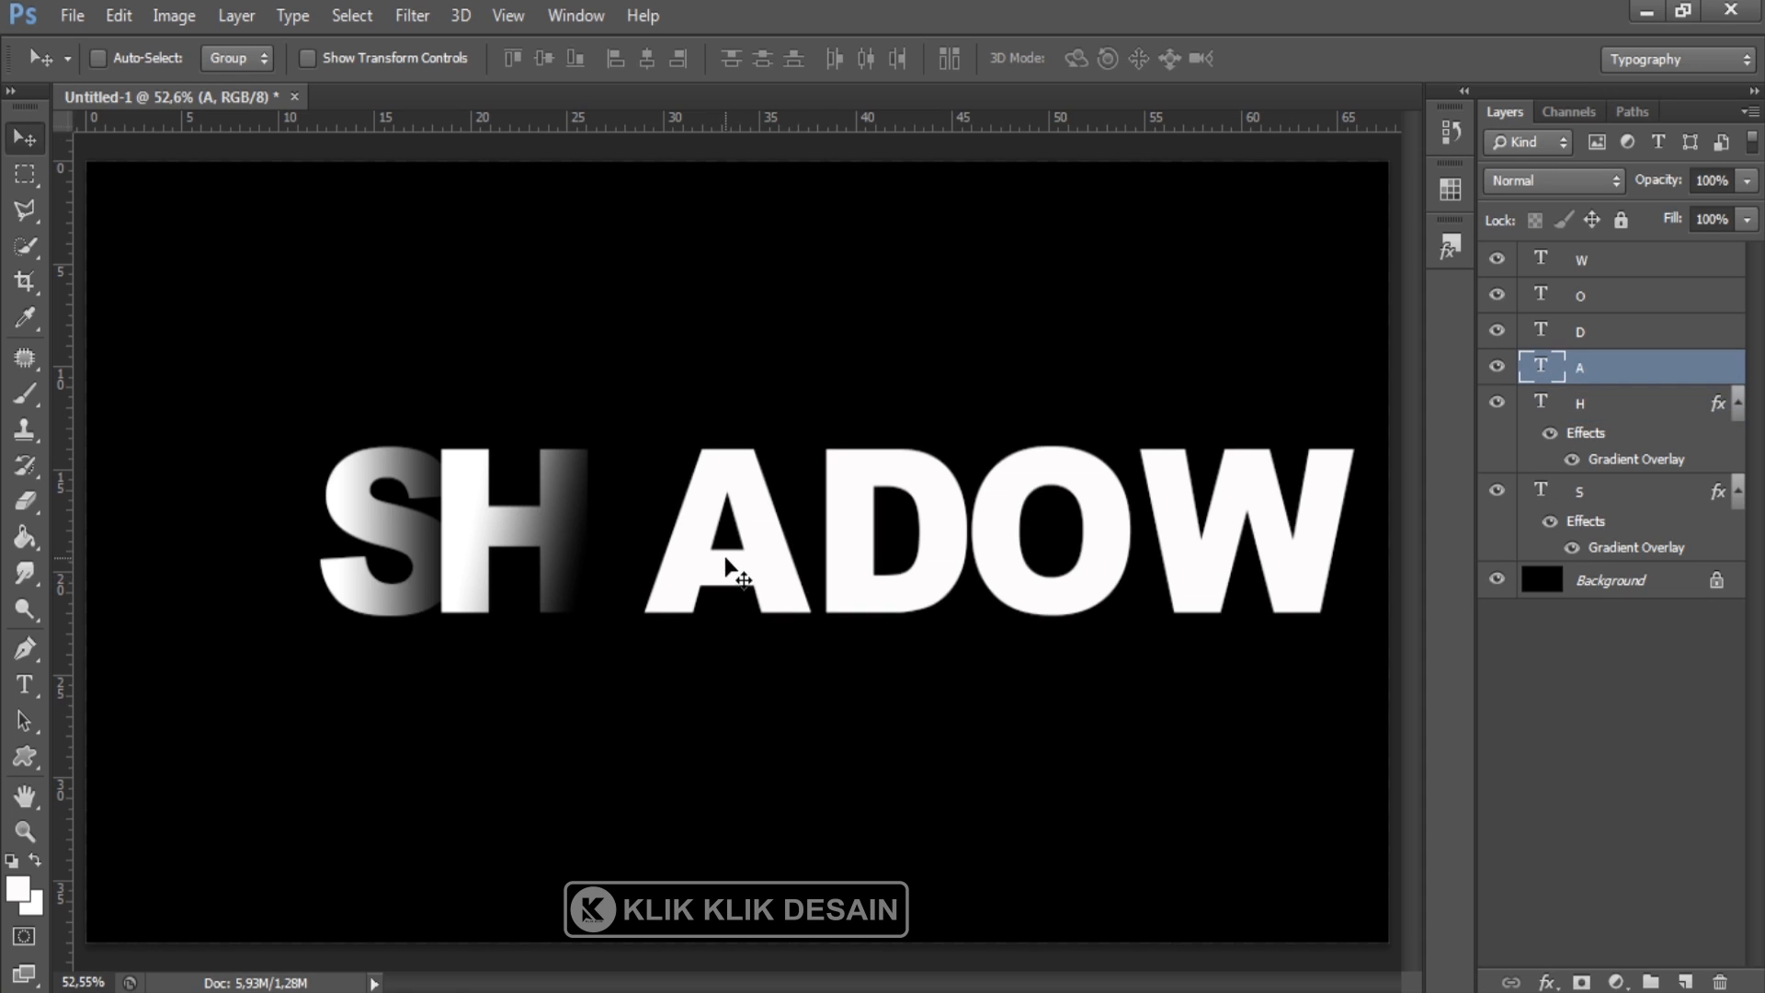
drag(726, 561, 635, 574)
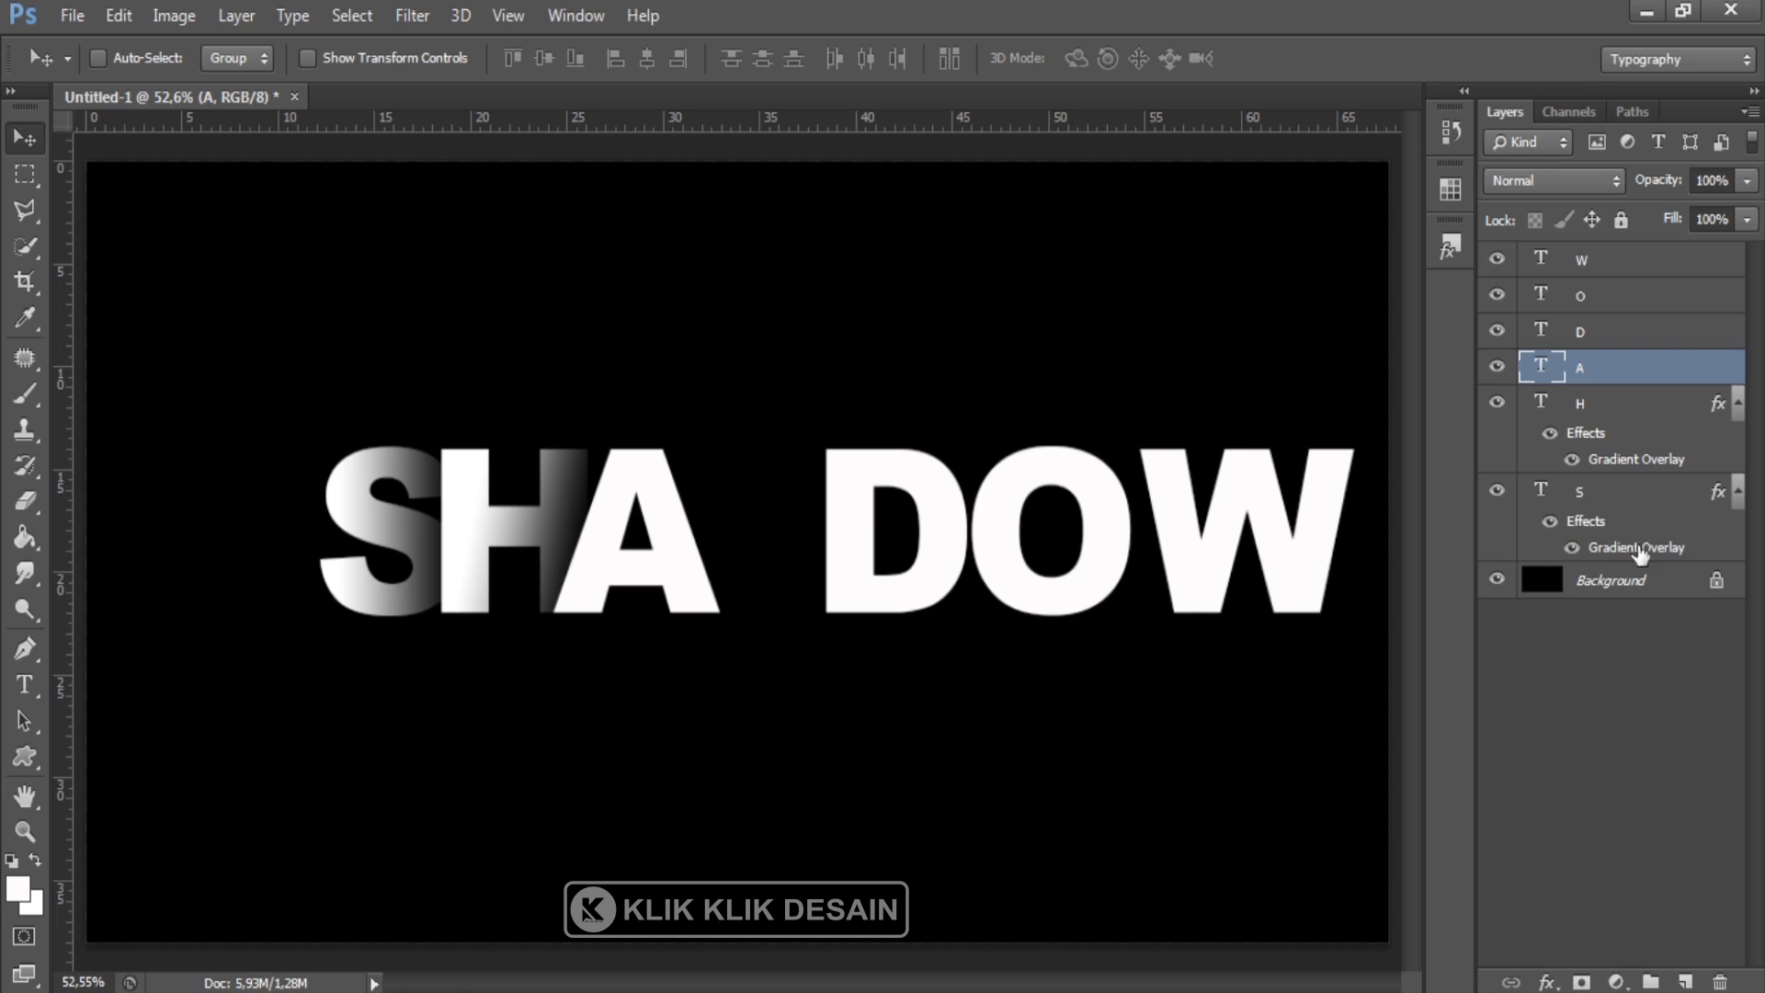
right_click(1589, 380)
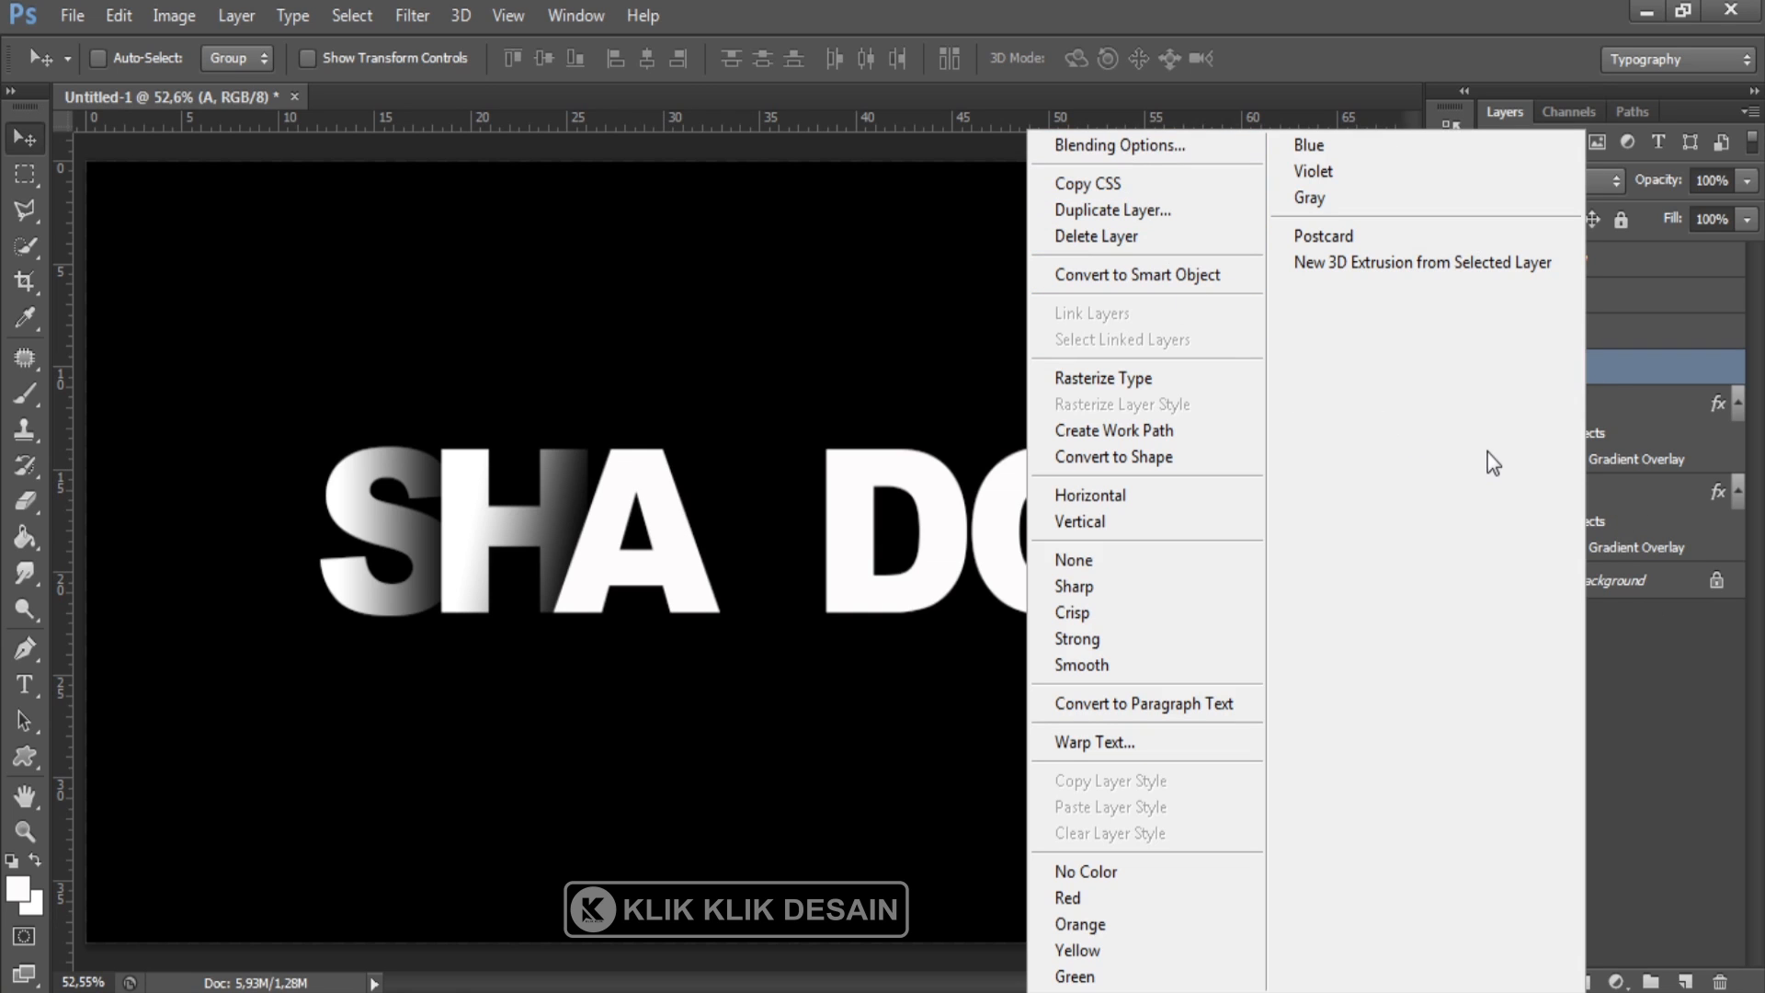
click(1119, 144)
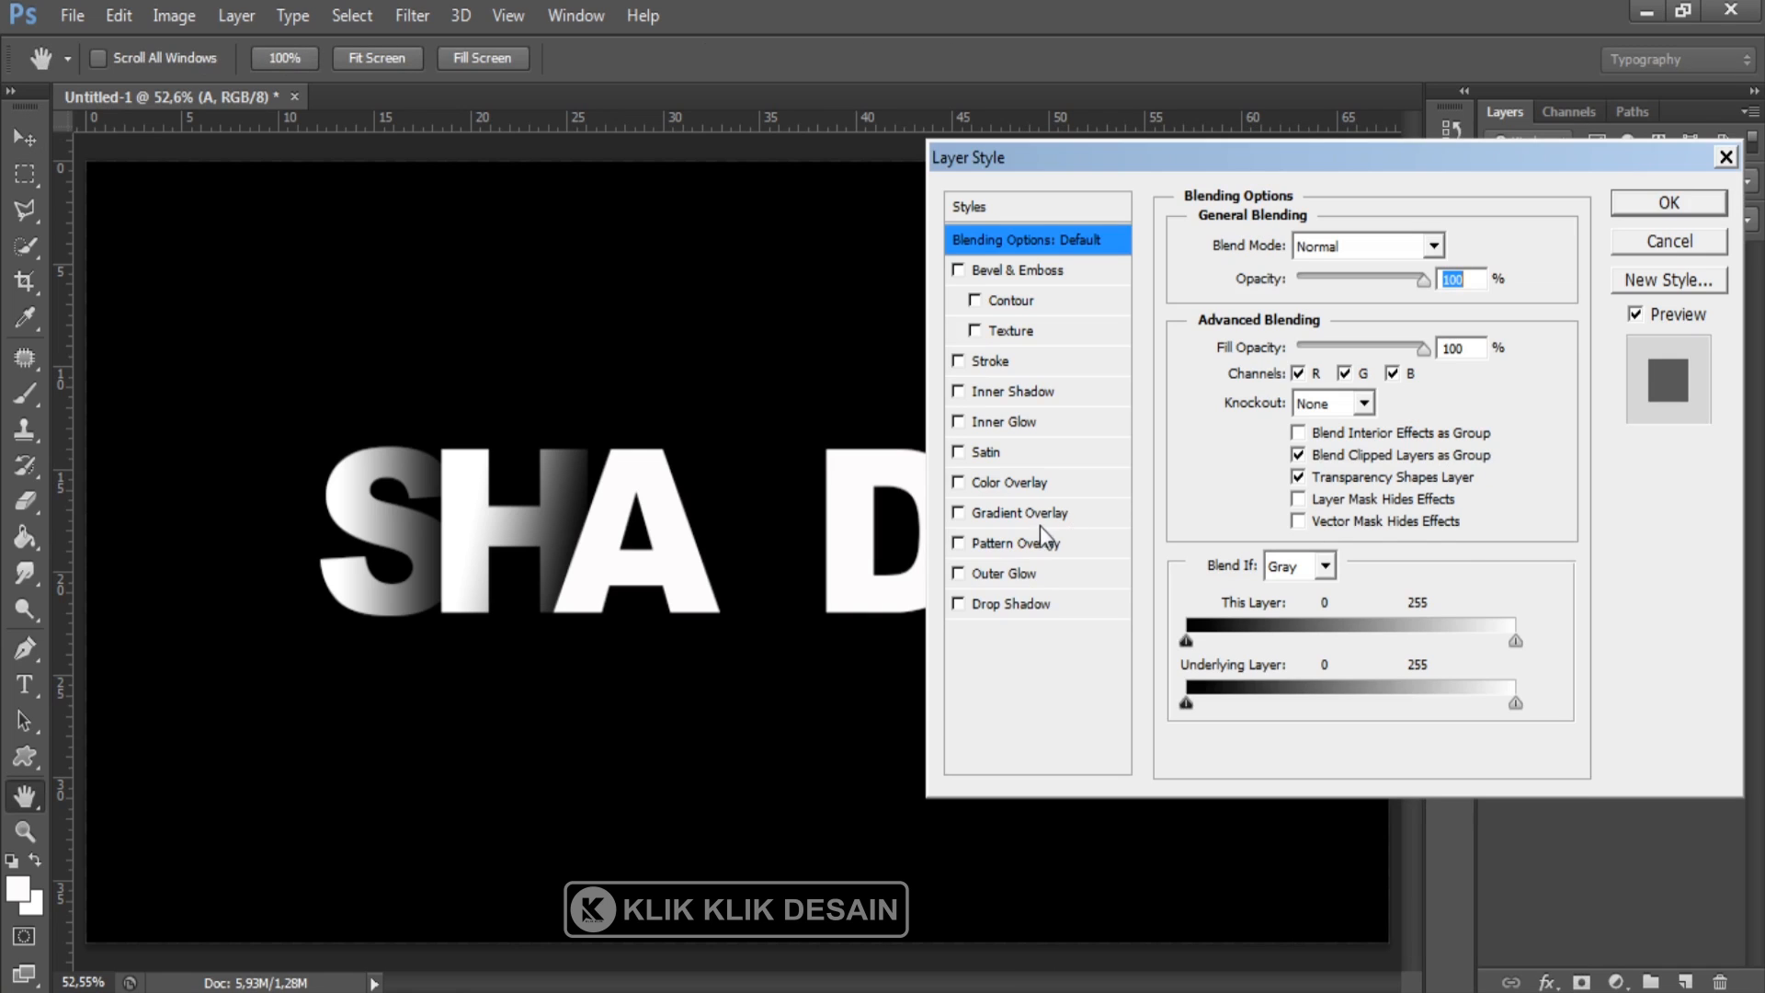
click(1030, 513)
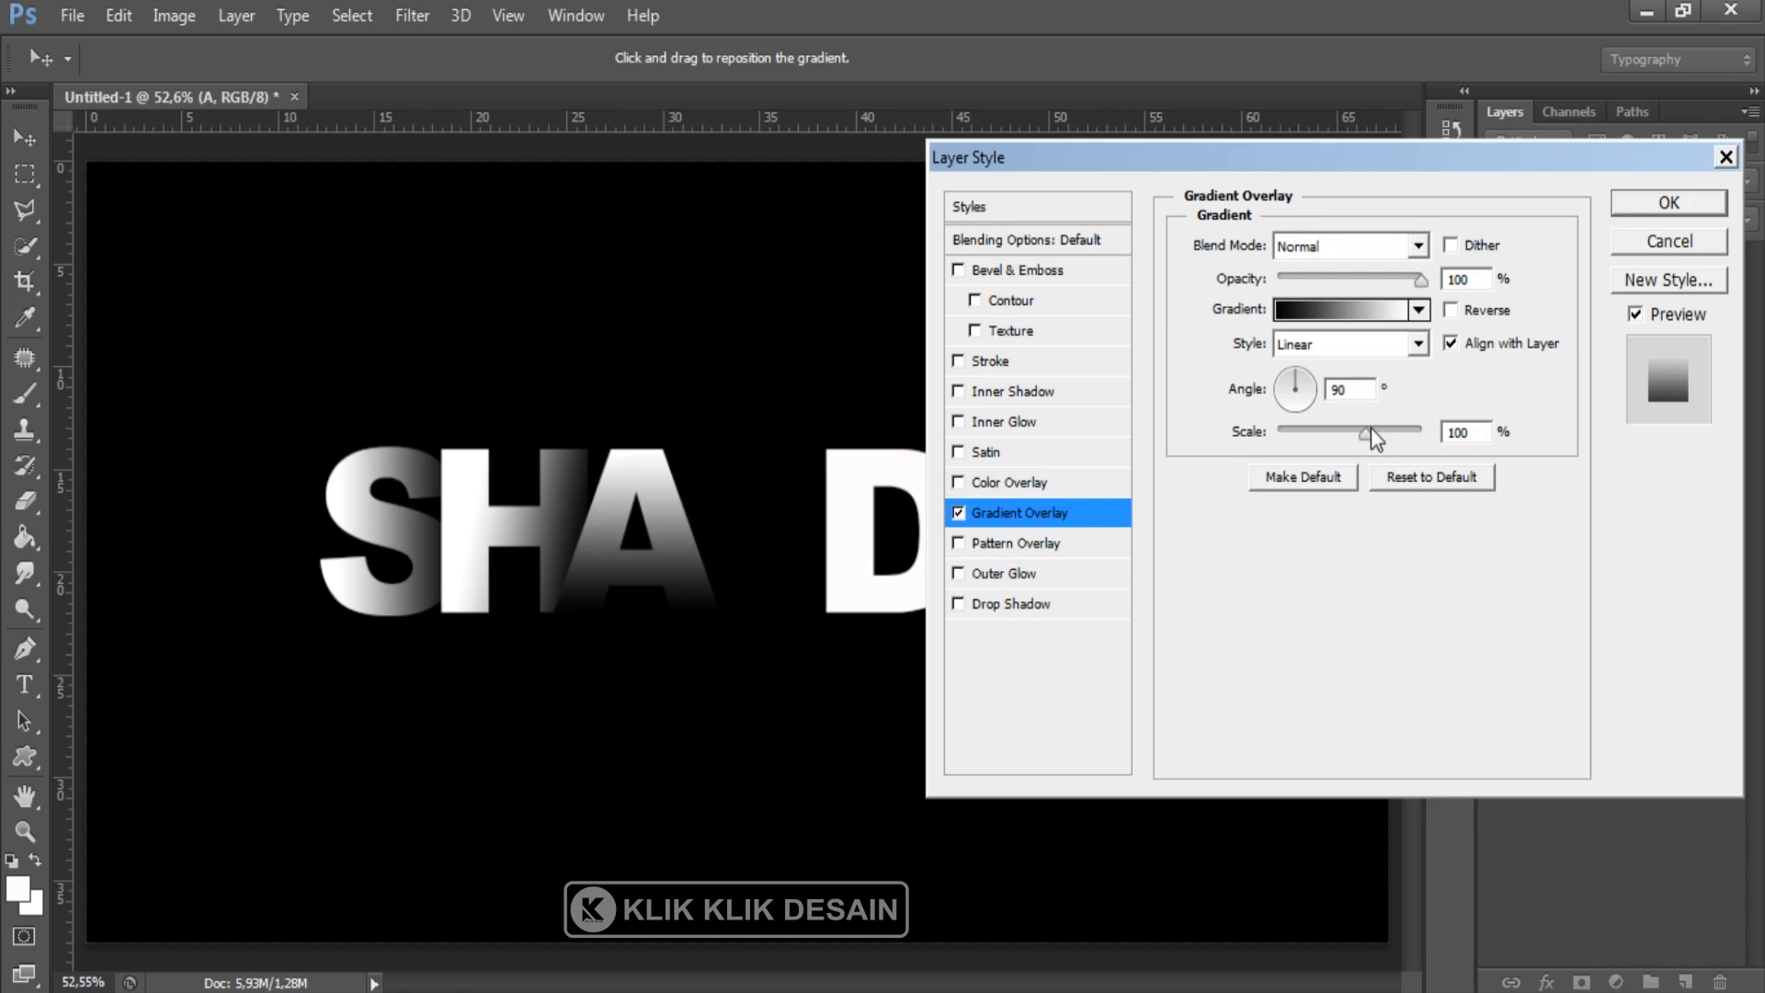
drag(1360, 391, 1308, 388)
text(180)
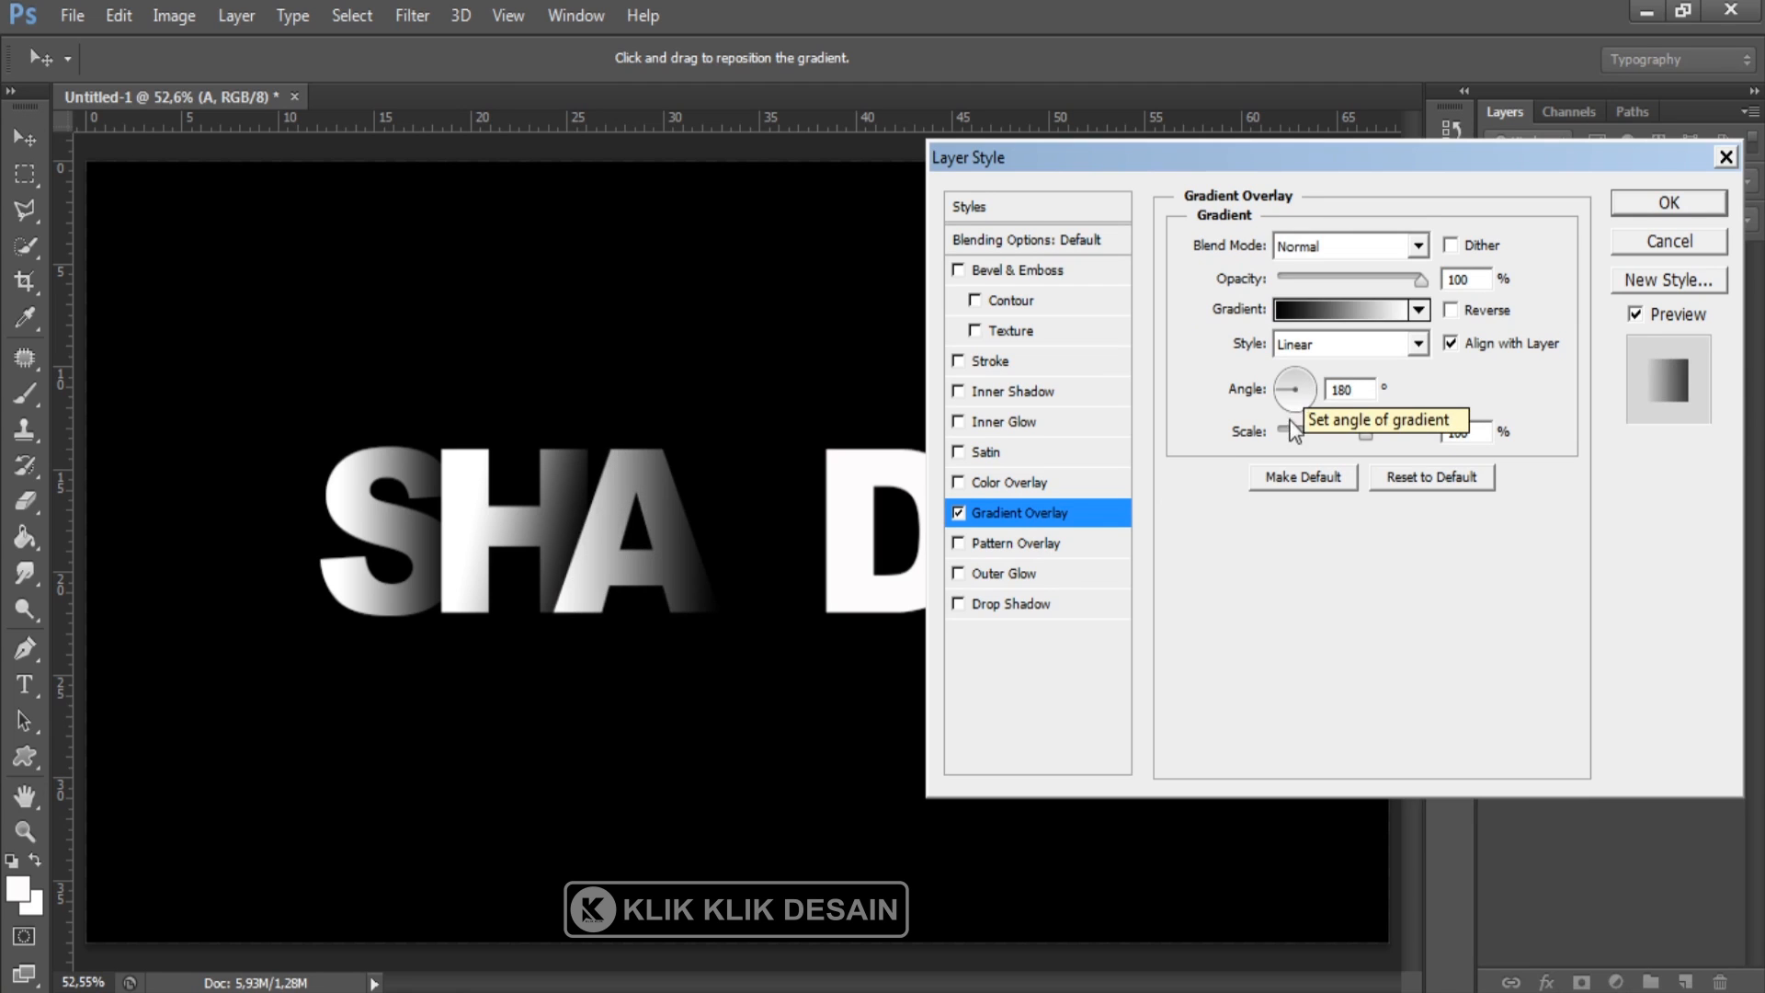
Move the white colour stop of the A layer's gradient to 83% and apply the layer style
click(1341, 310)
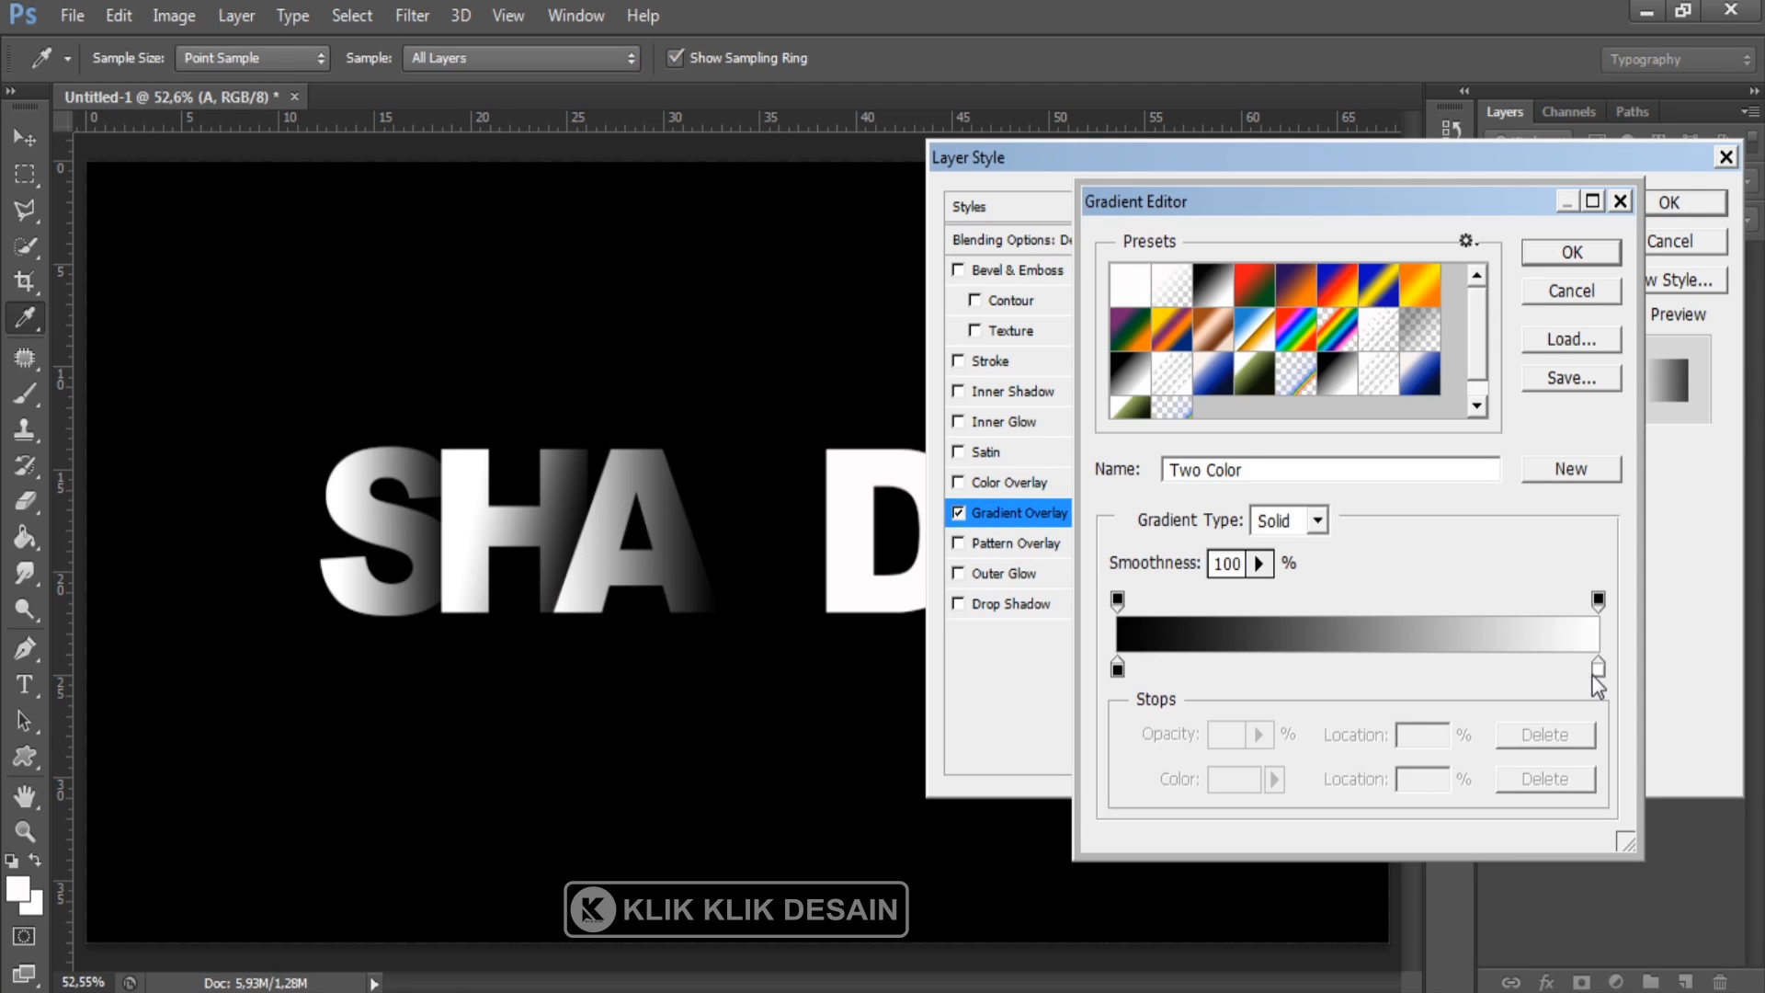
drag(1593, 674, 1517, 672)
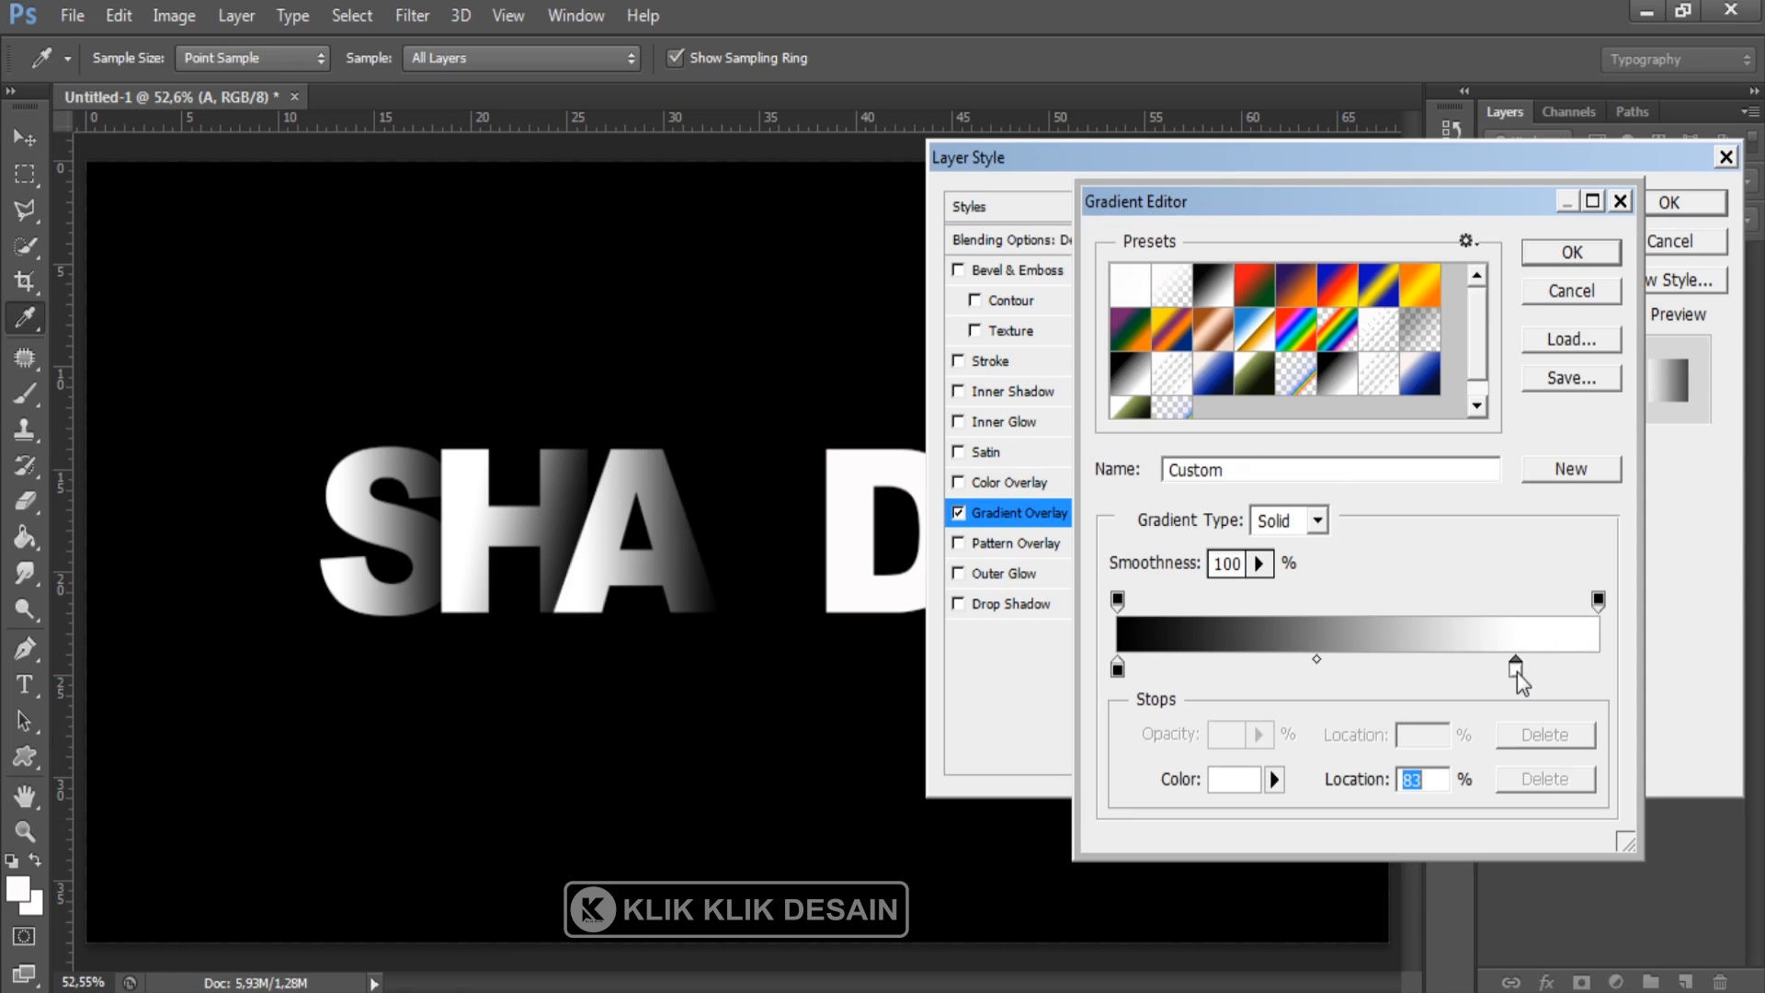
click(1572, 252)
click(1660, 208)
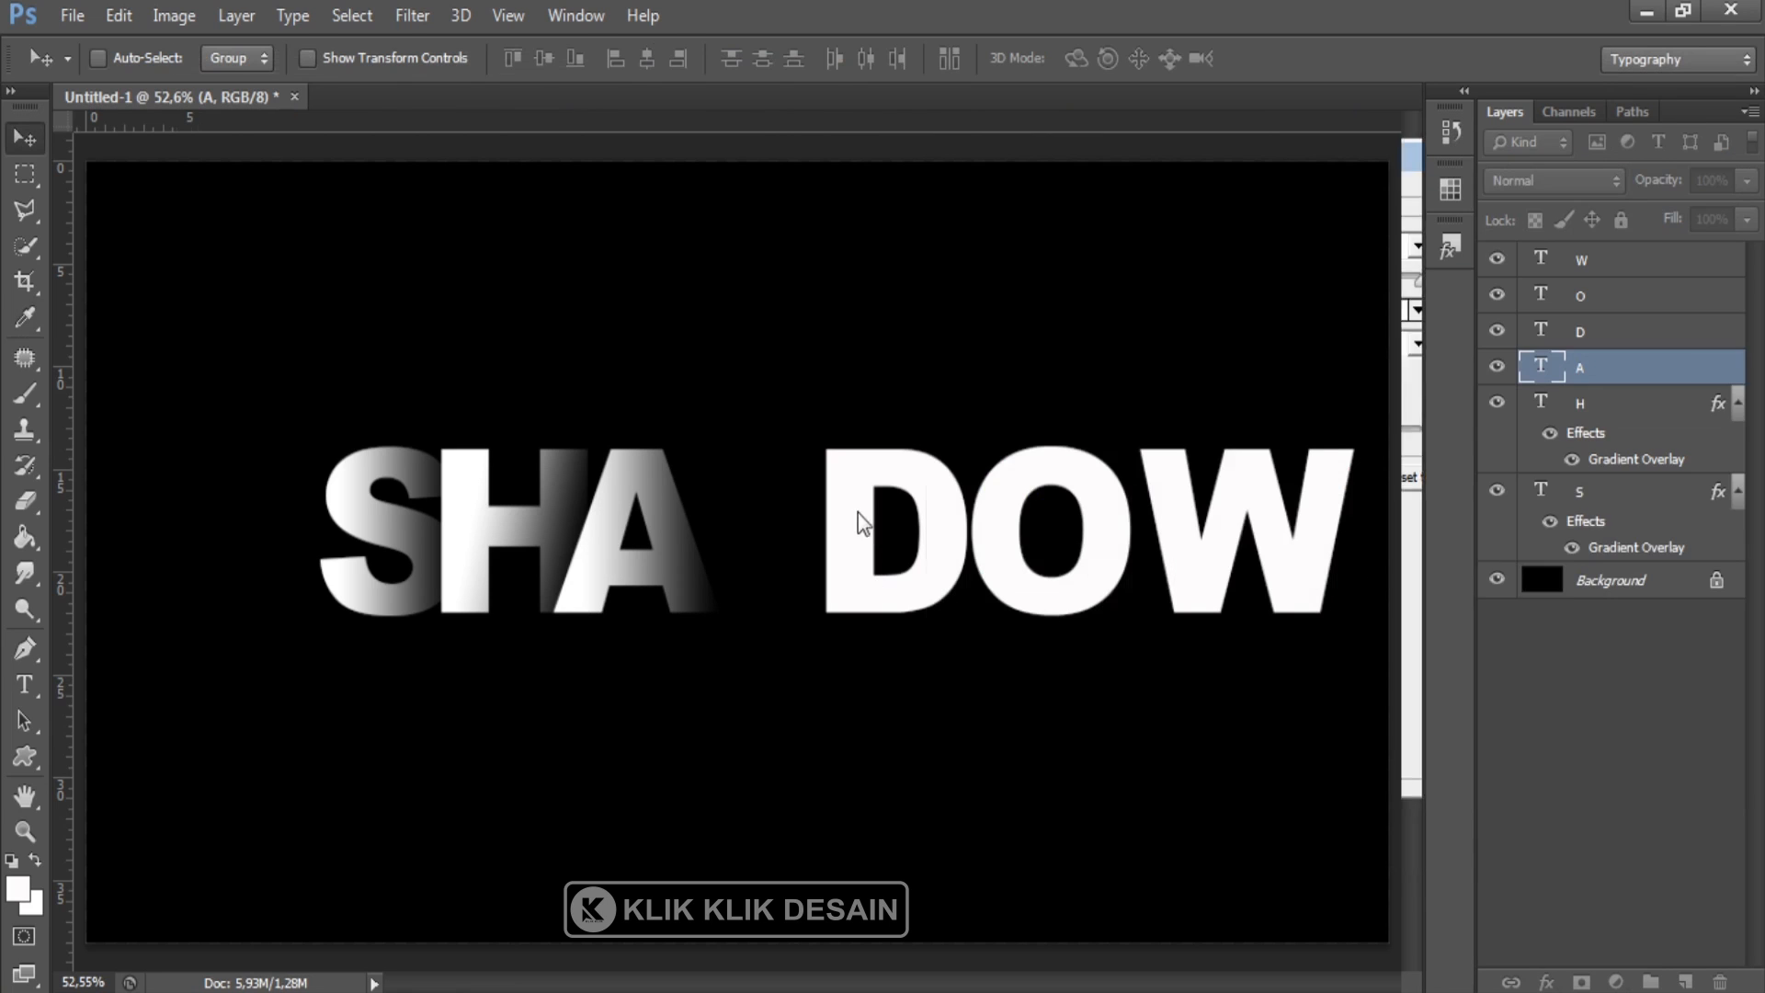
Move the D left to overlap the A's dark edge and give it a linear black-to-white Gradient Overlay at 180°
click(1644, 331)
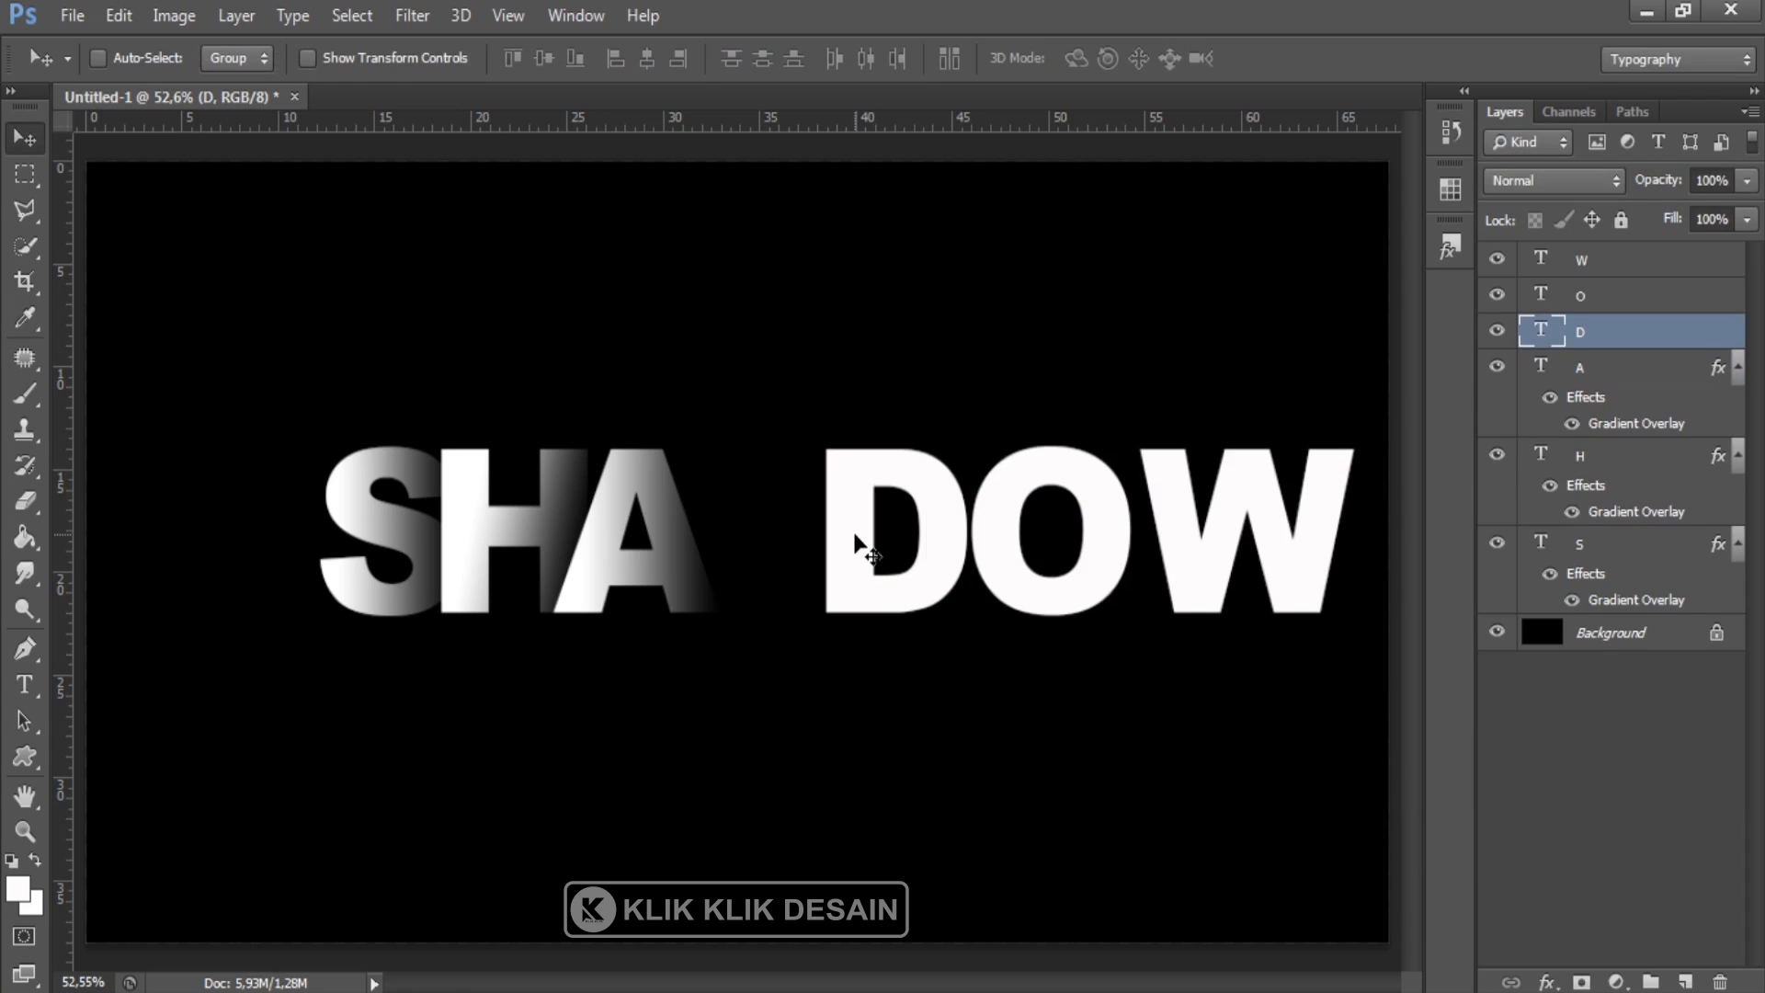
drag(855, 534, 720, 532)
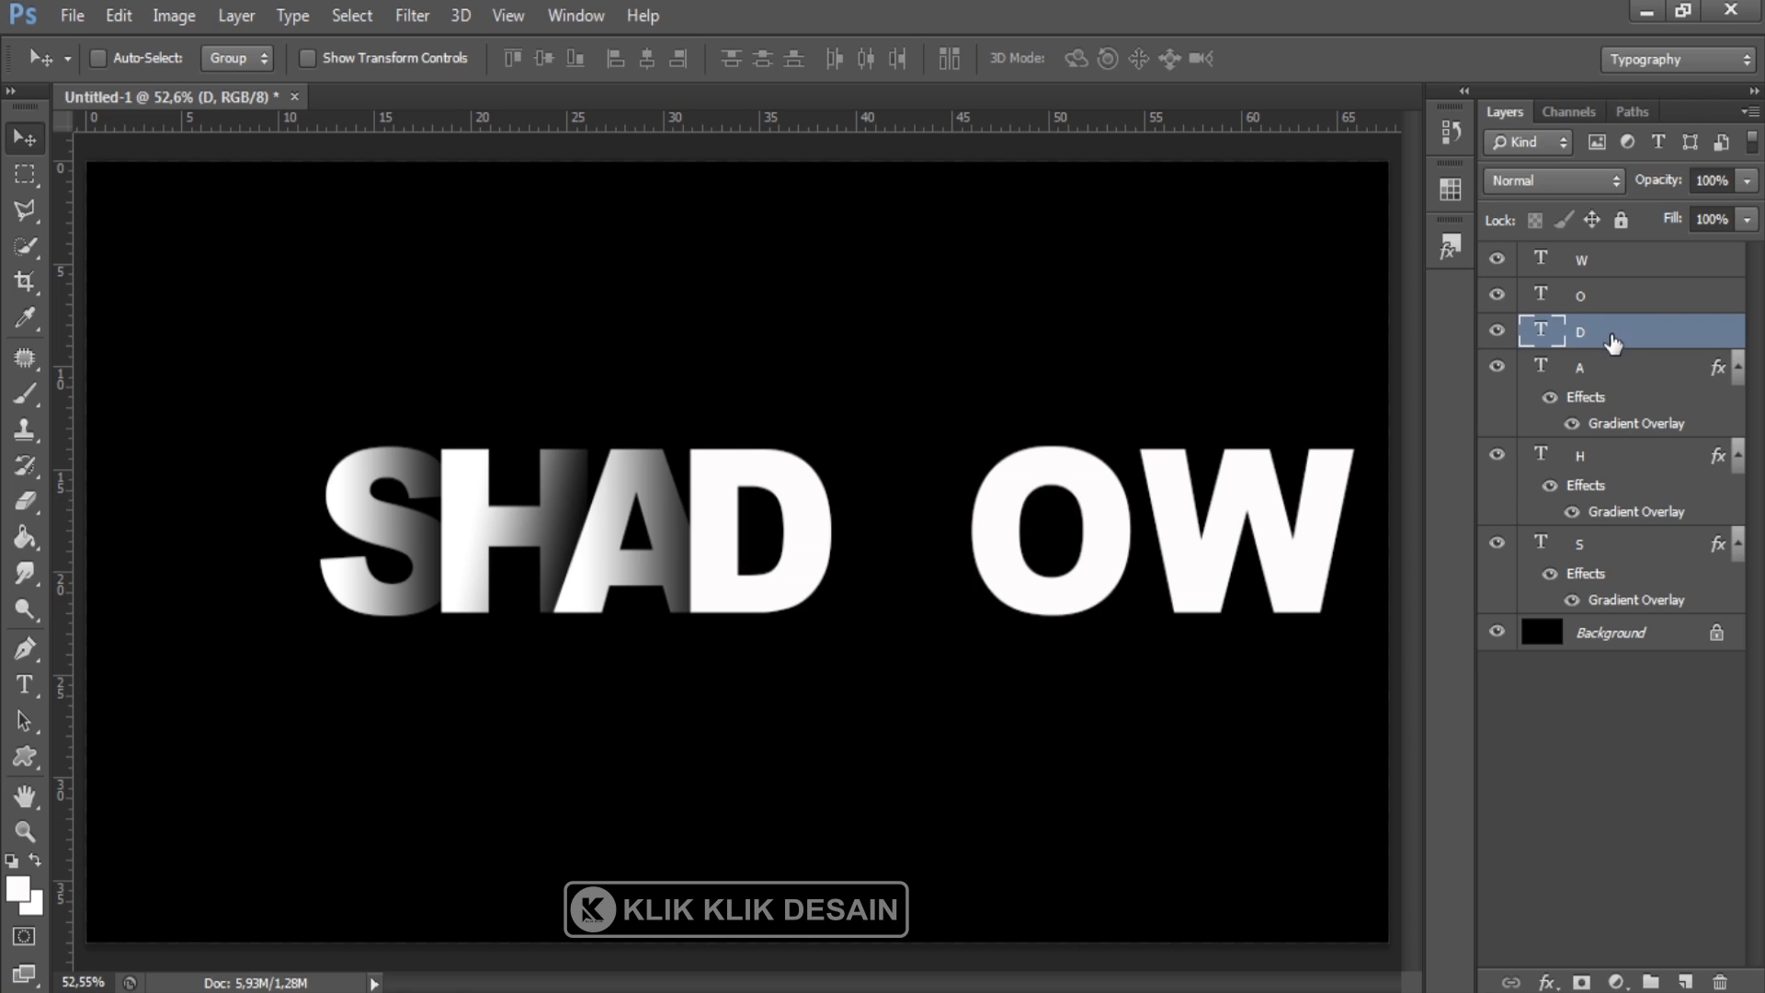
right_click(1613, 342)
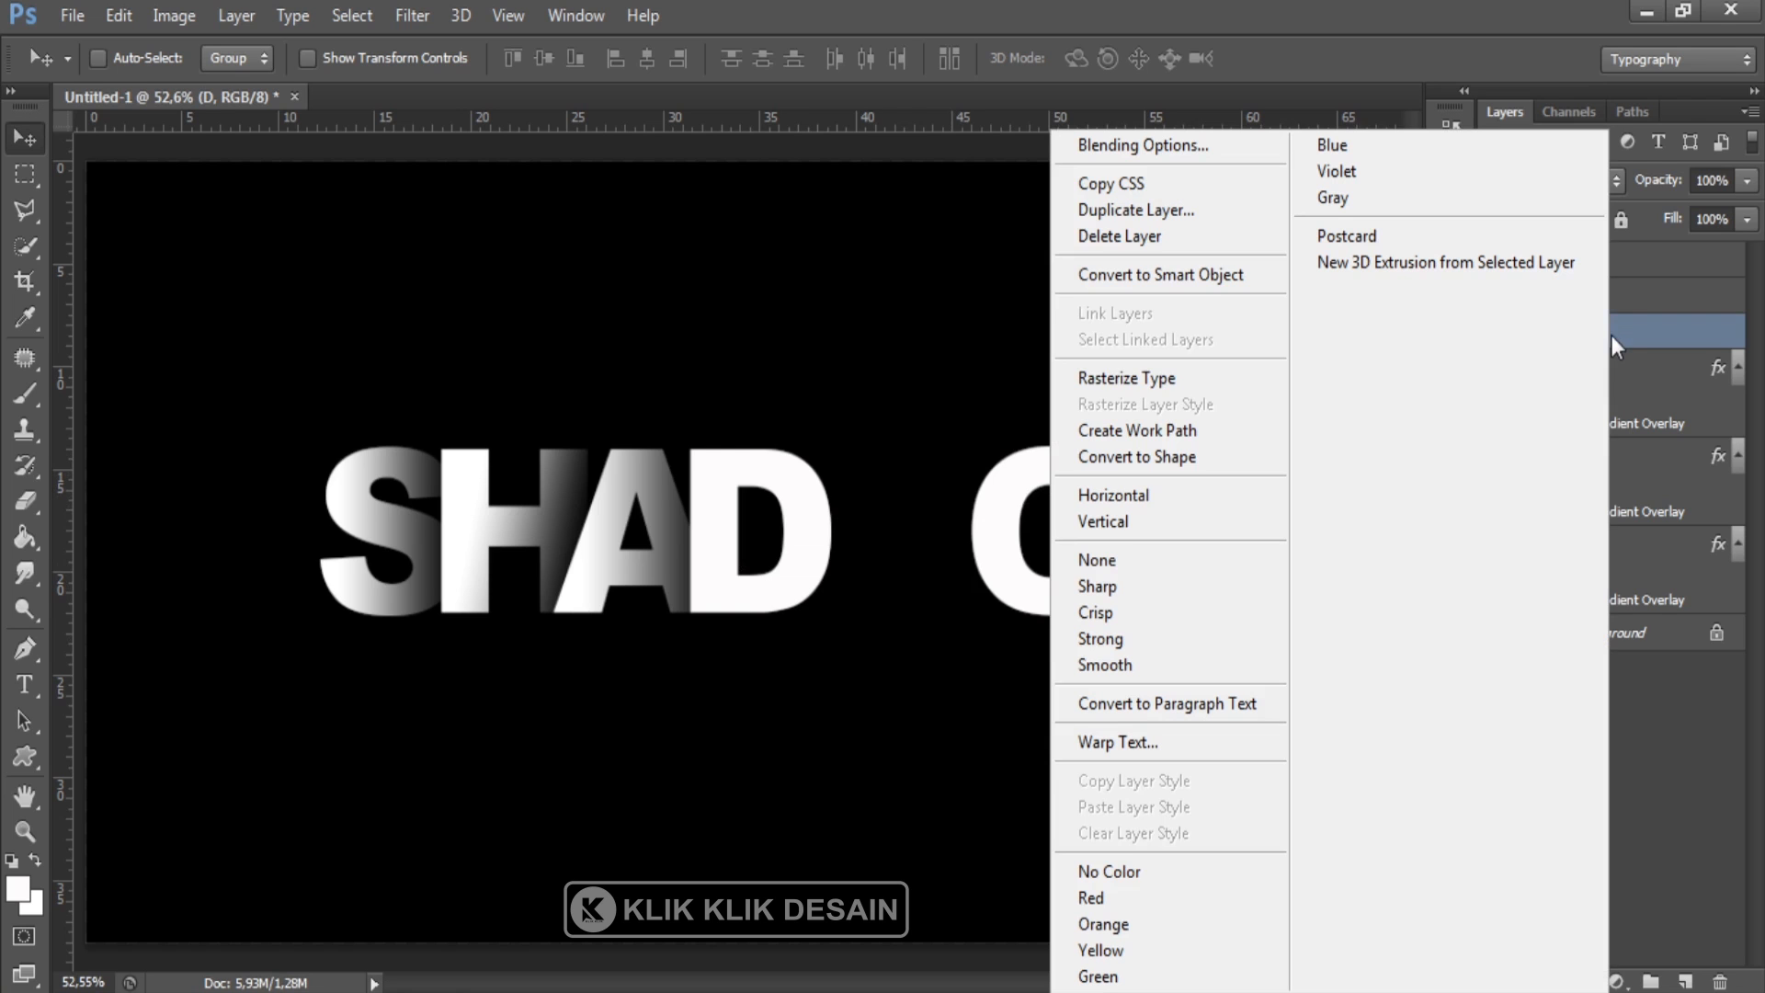
click(1116, 147)
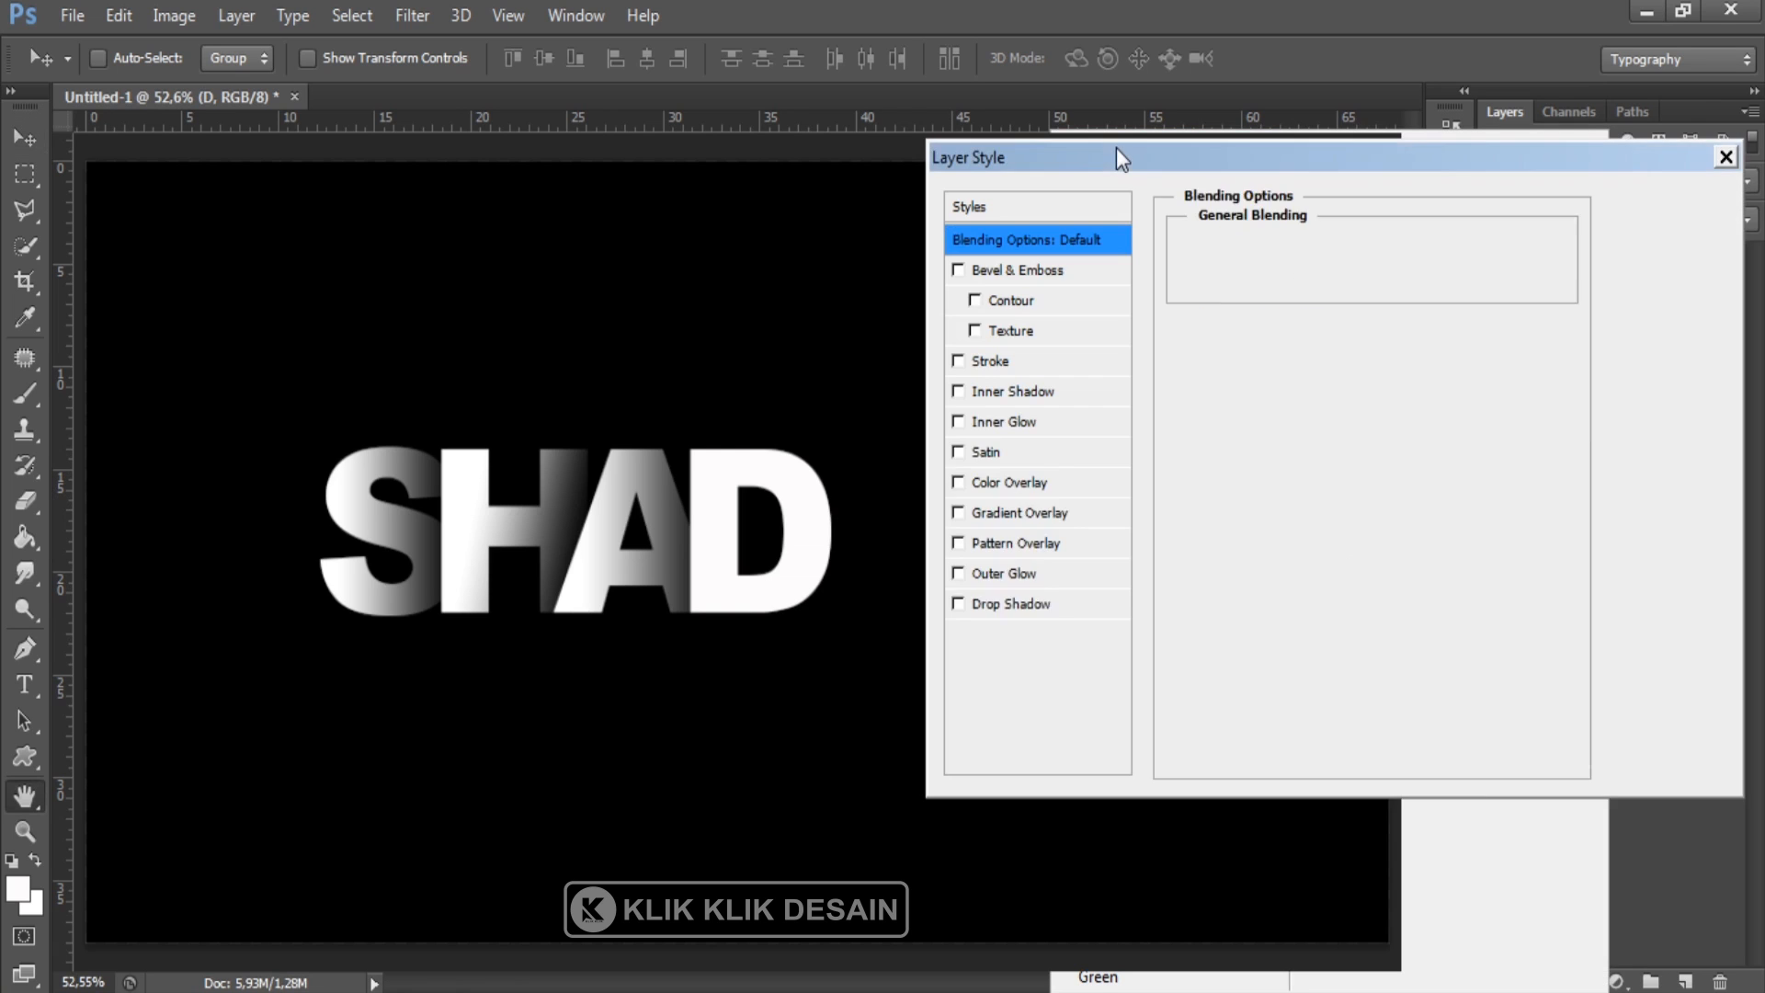
mouse_move(1122, 158)
mouse_down()
mouse_move(1232, 204)
mouse_move(1108, 136)
mouse_up()
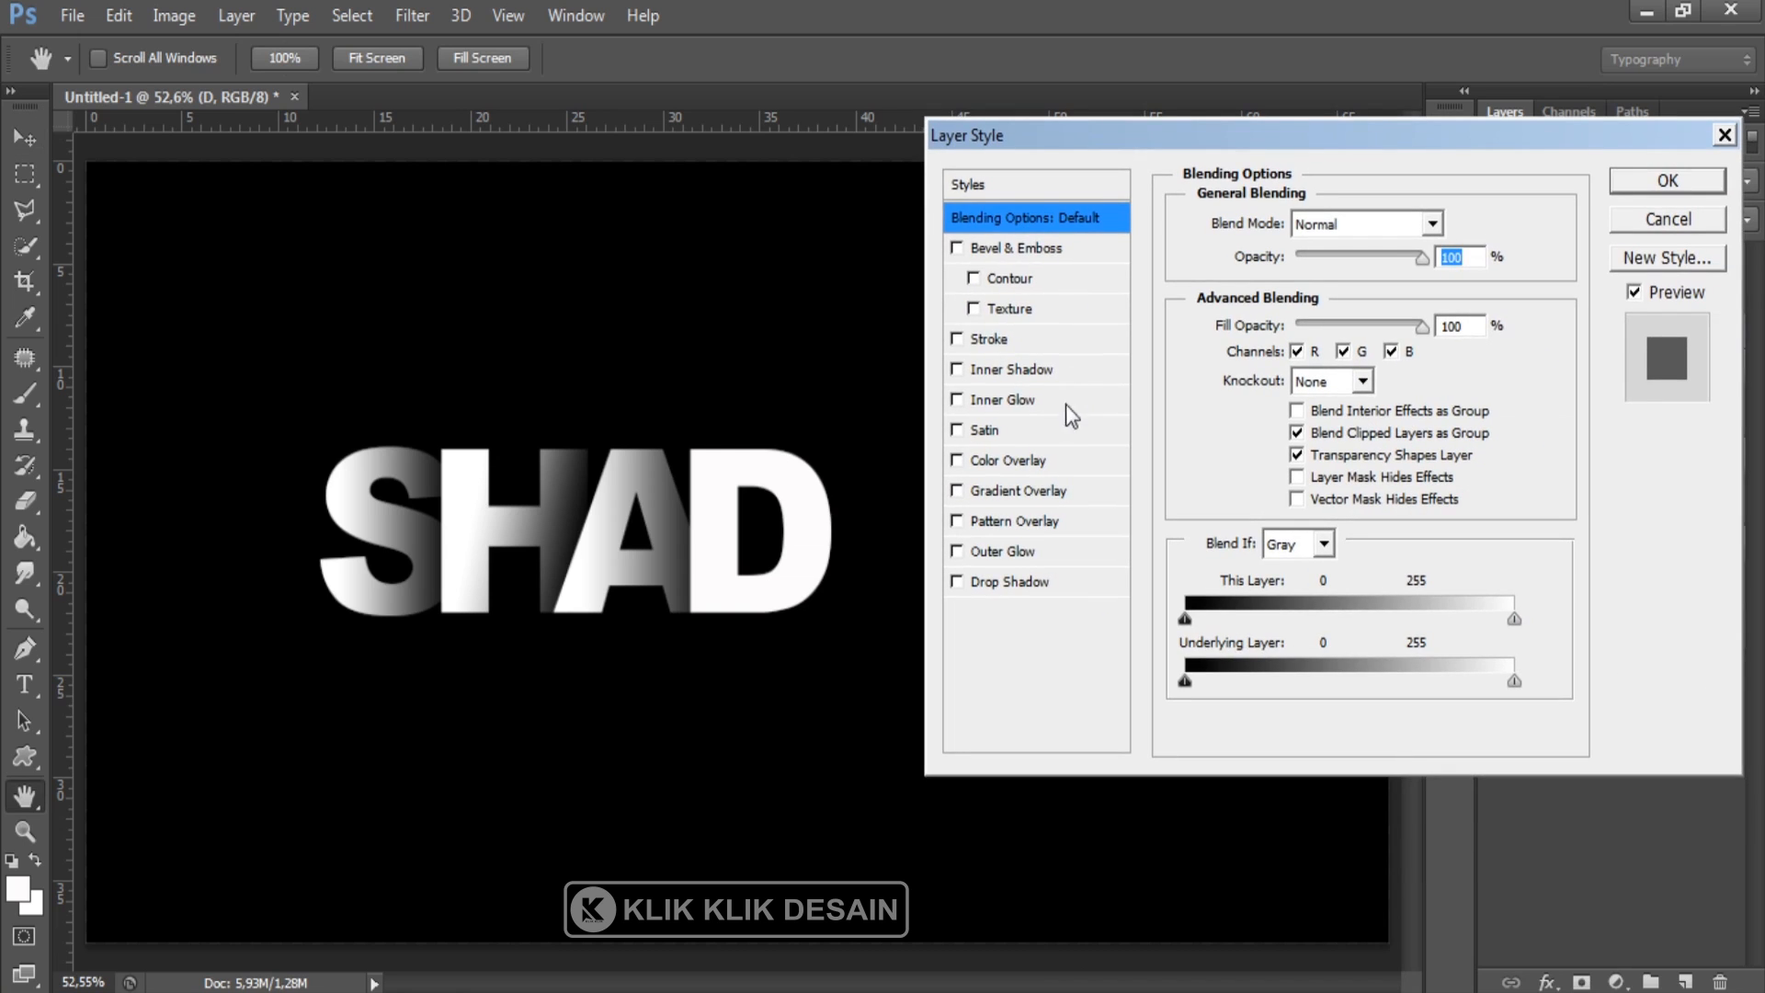
click(1045, 490)
double_click(1365, 369)
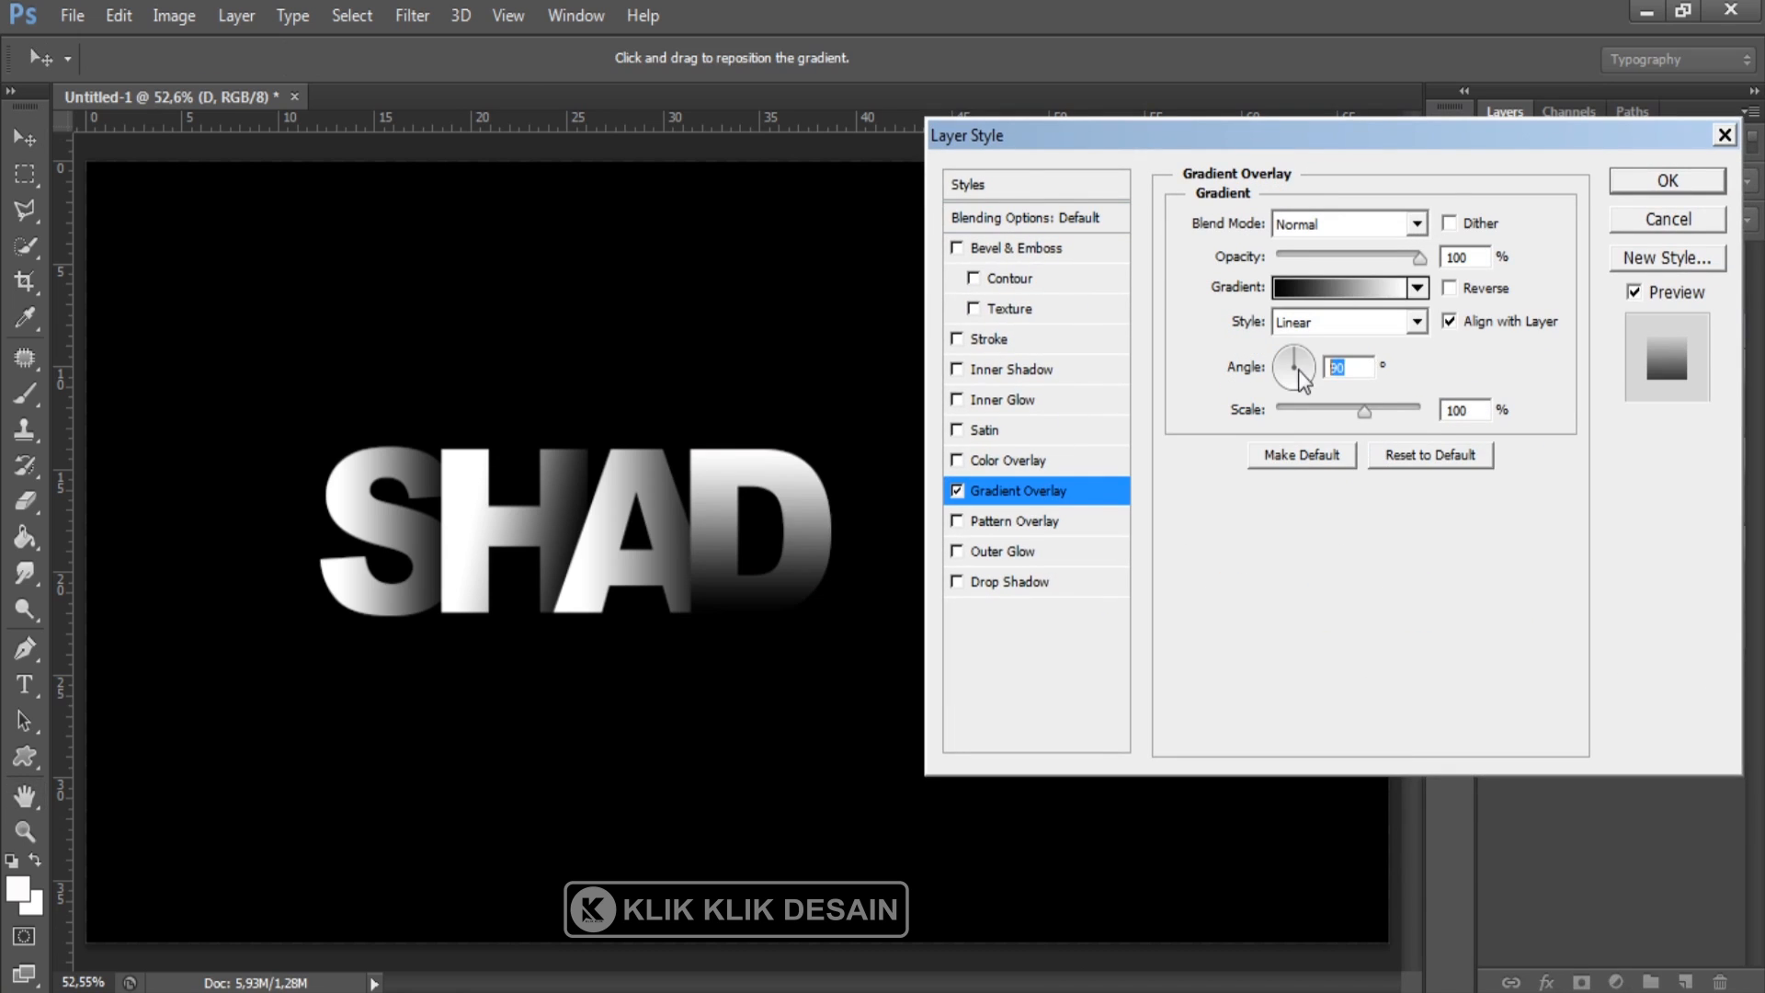
text(180)
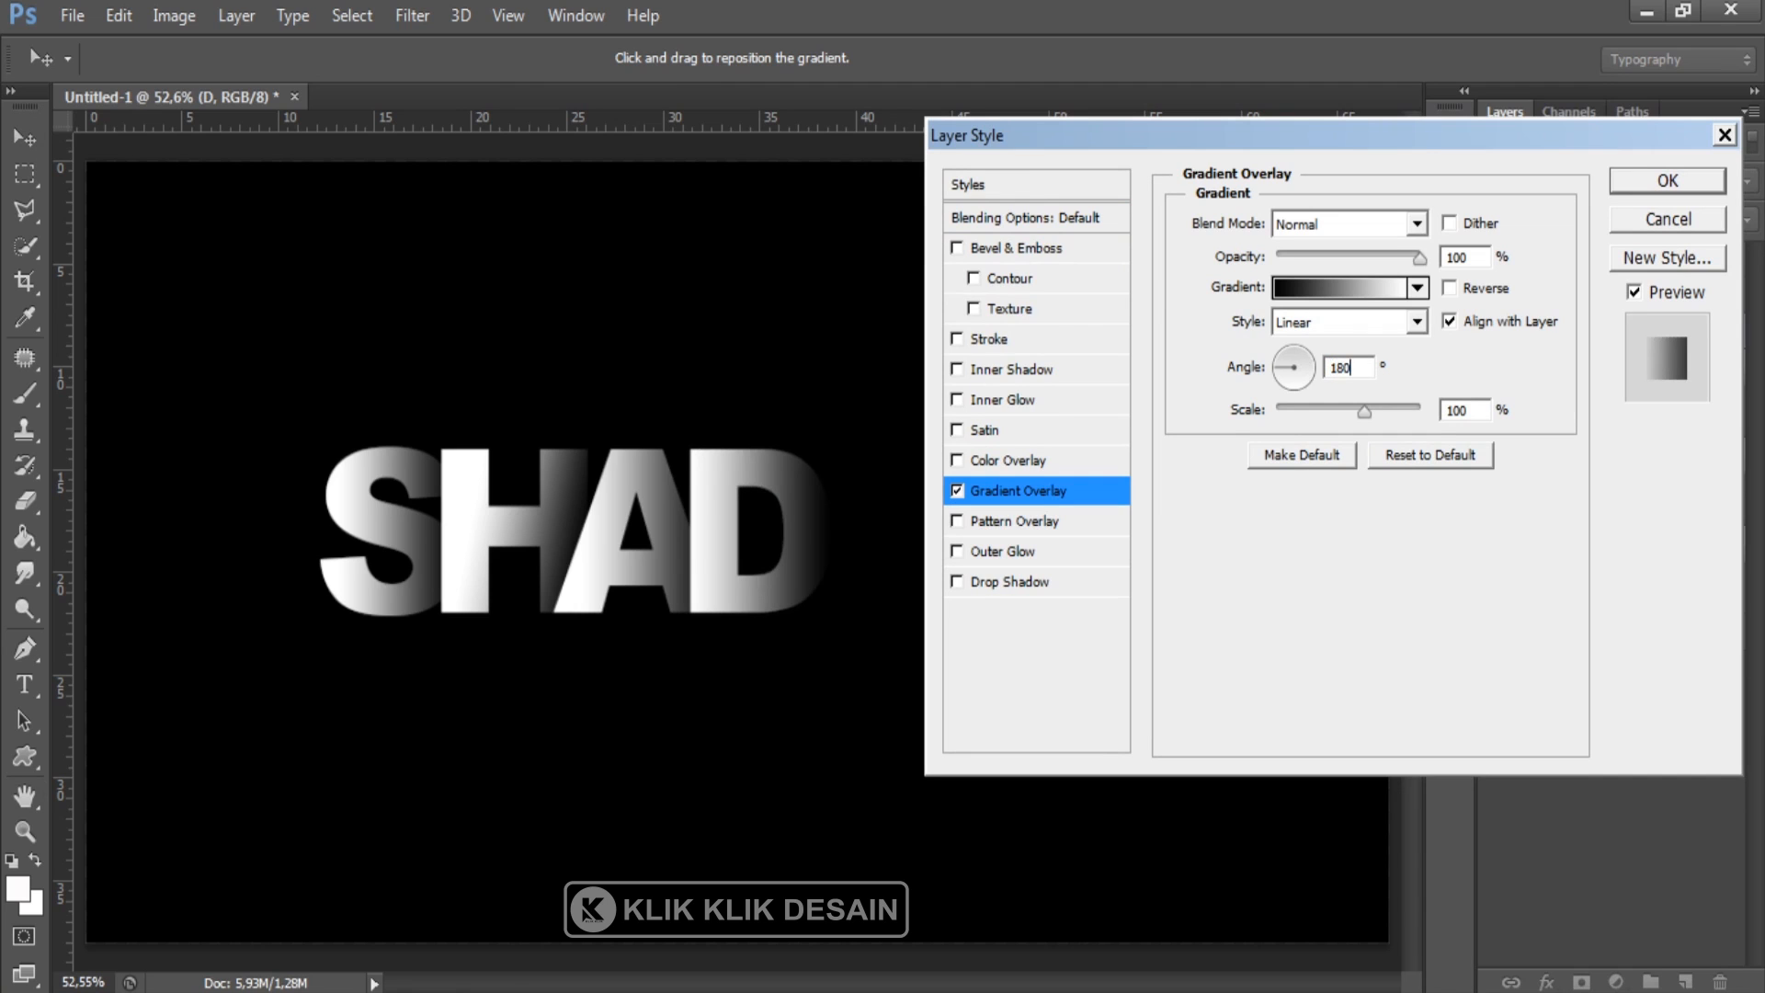
click(1667, 181)
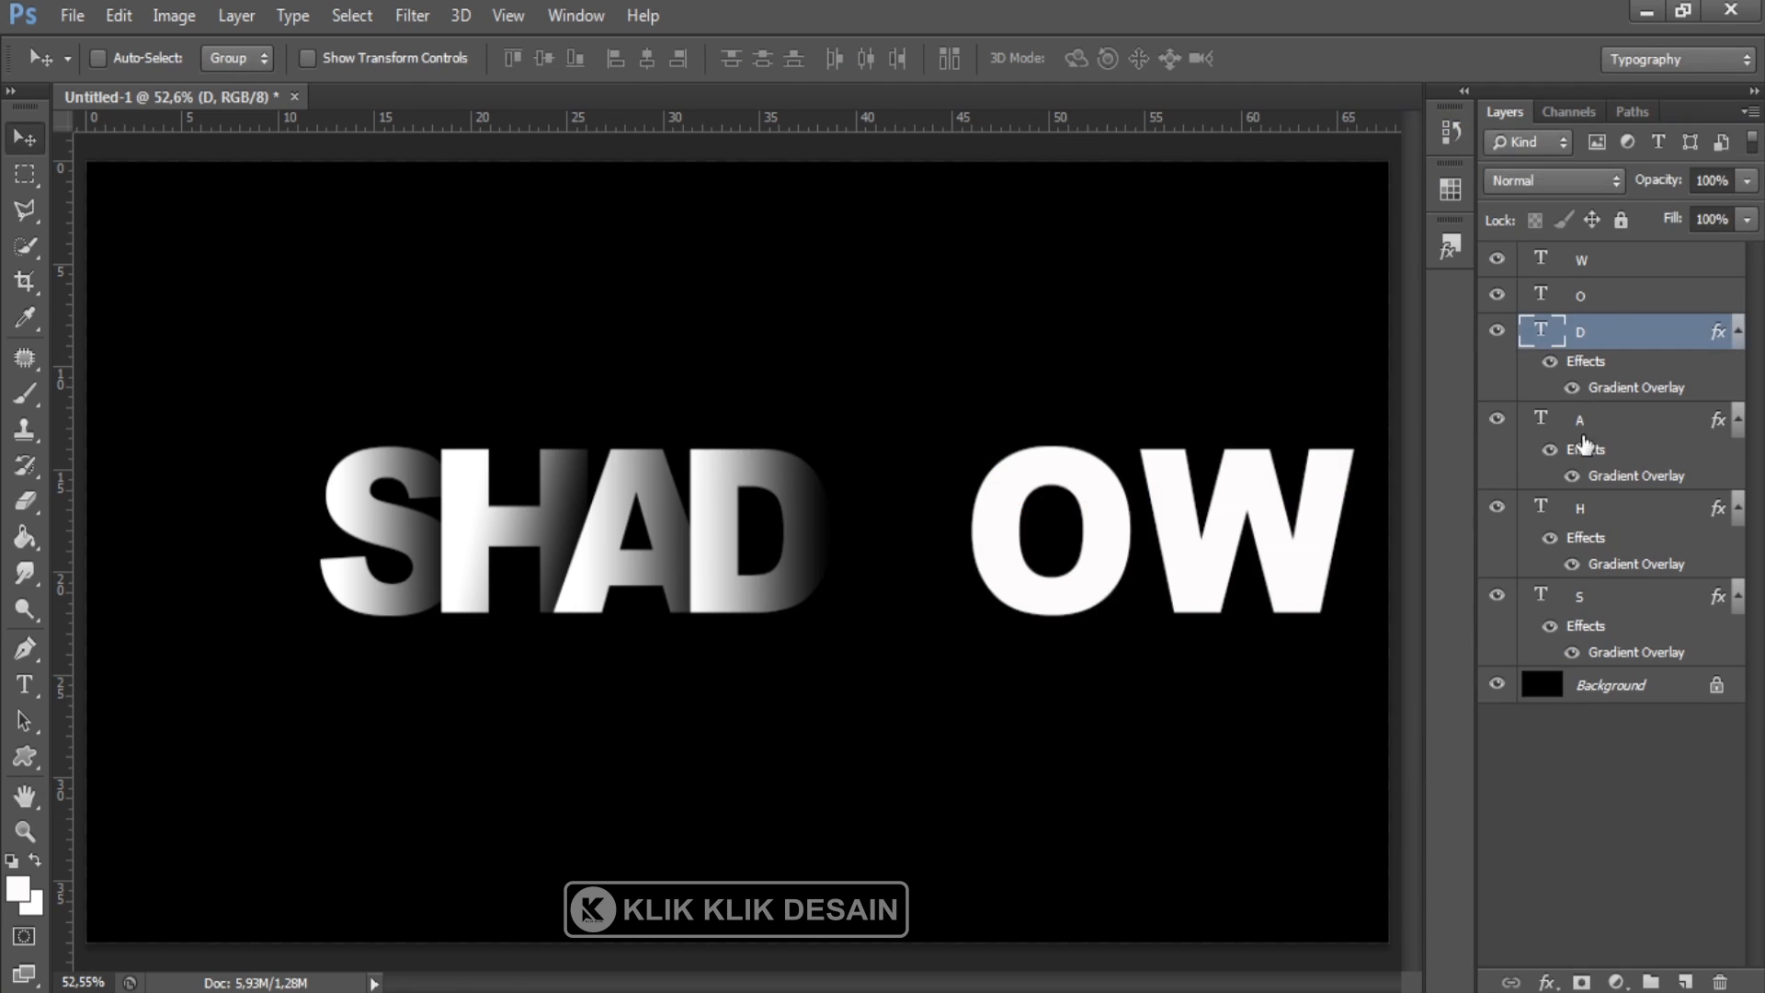
Move the O left to overlap the D's dark edge and give it a linear black-to-white Gradient Overlay at 180°
click(1603, 297)
drag(1021, 568, 855, 578)
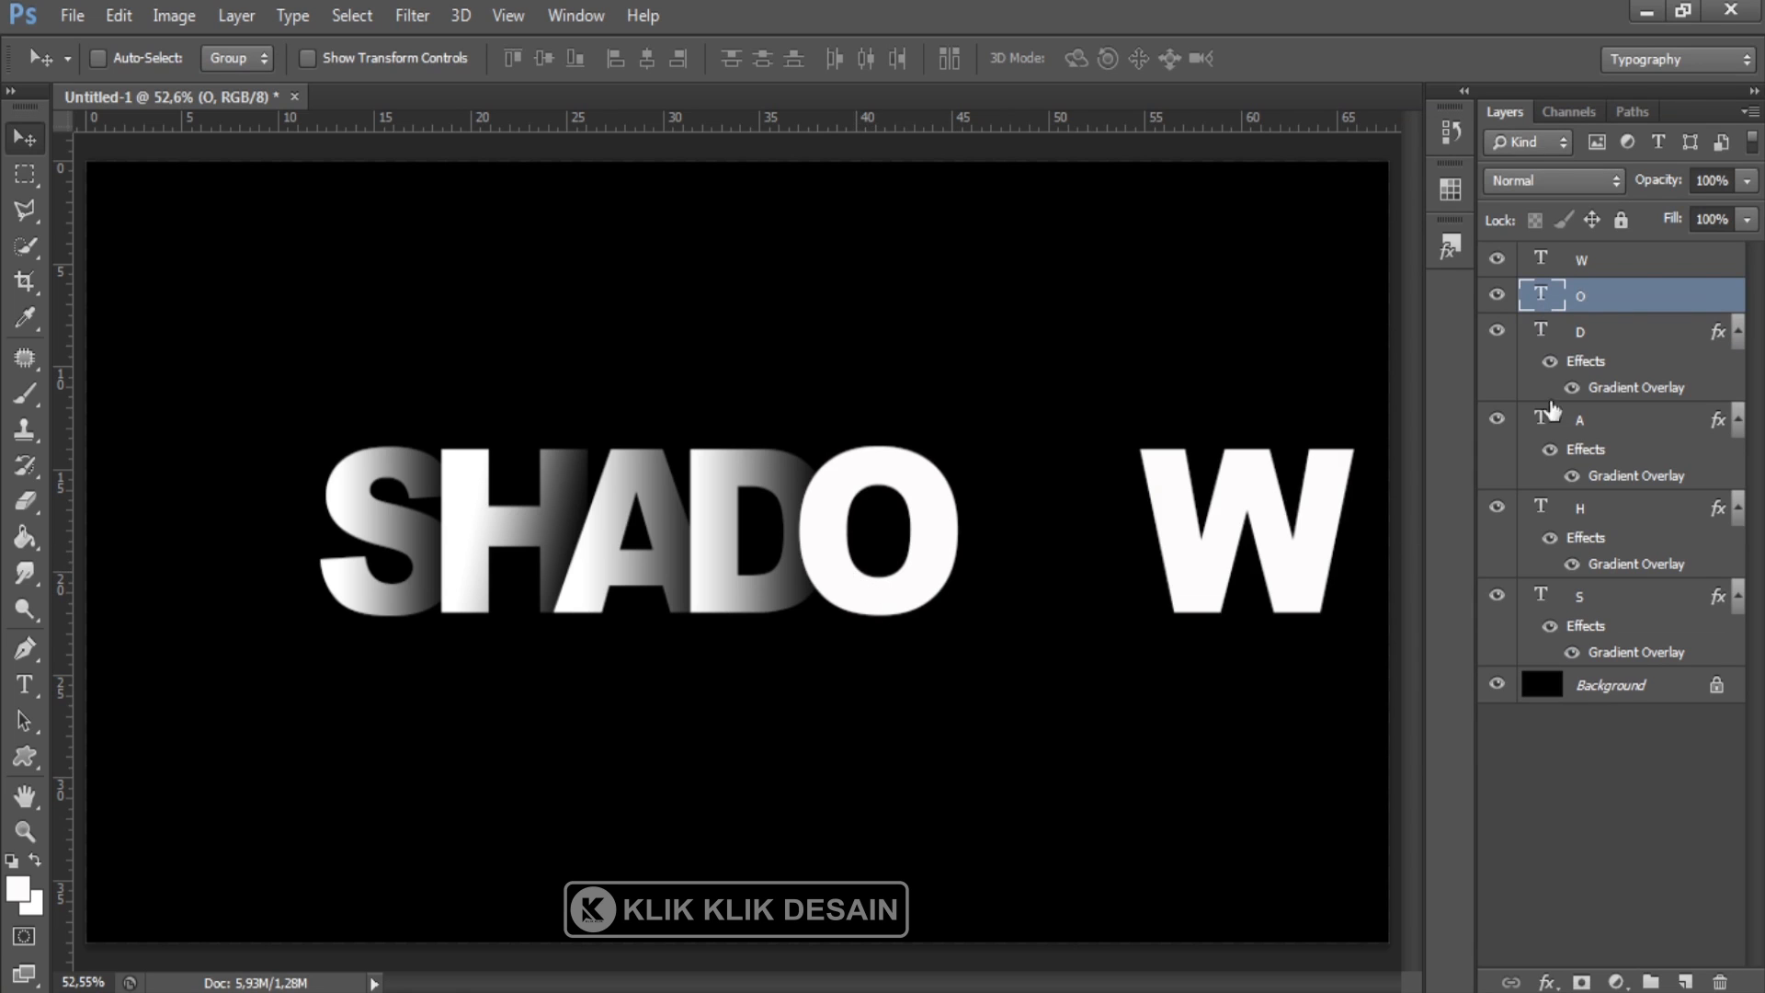
right_click(1616, 305)
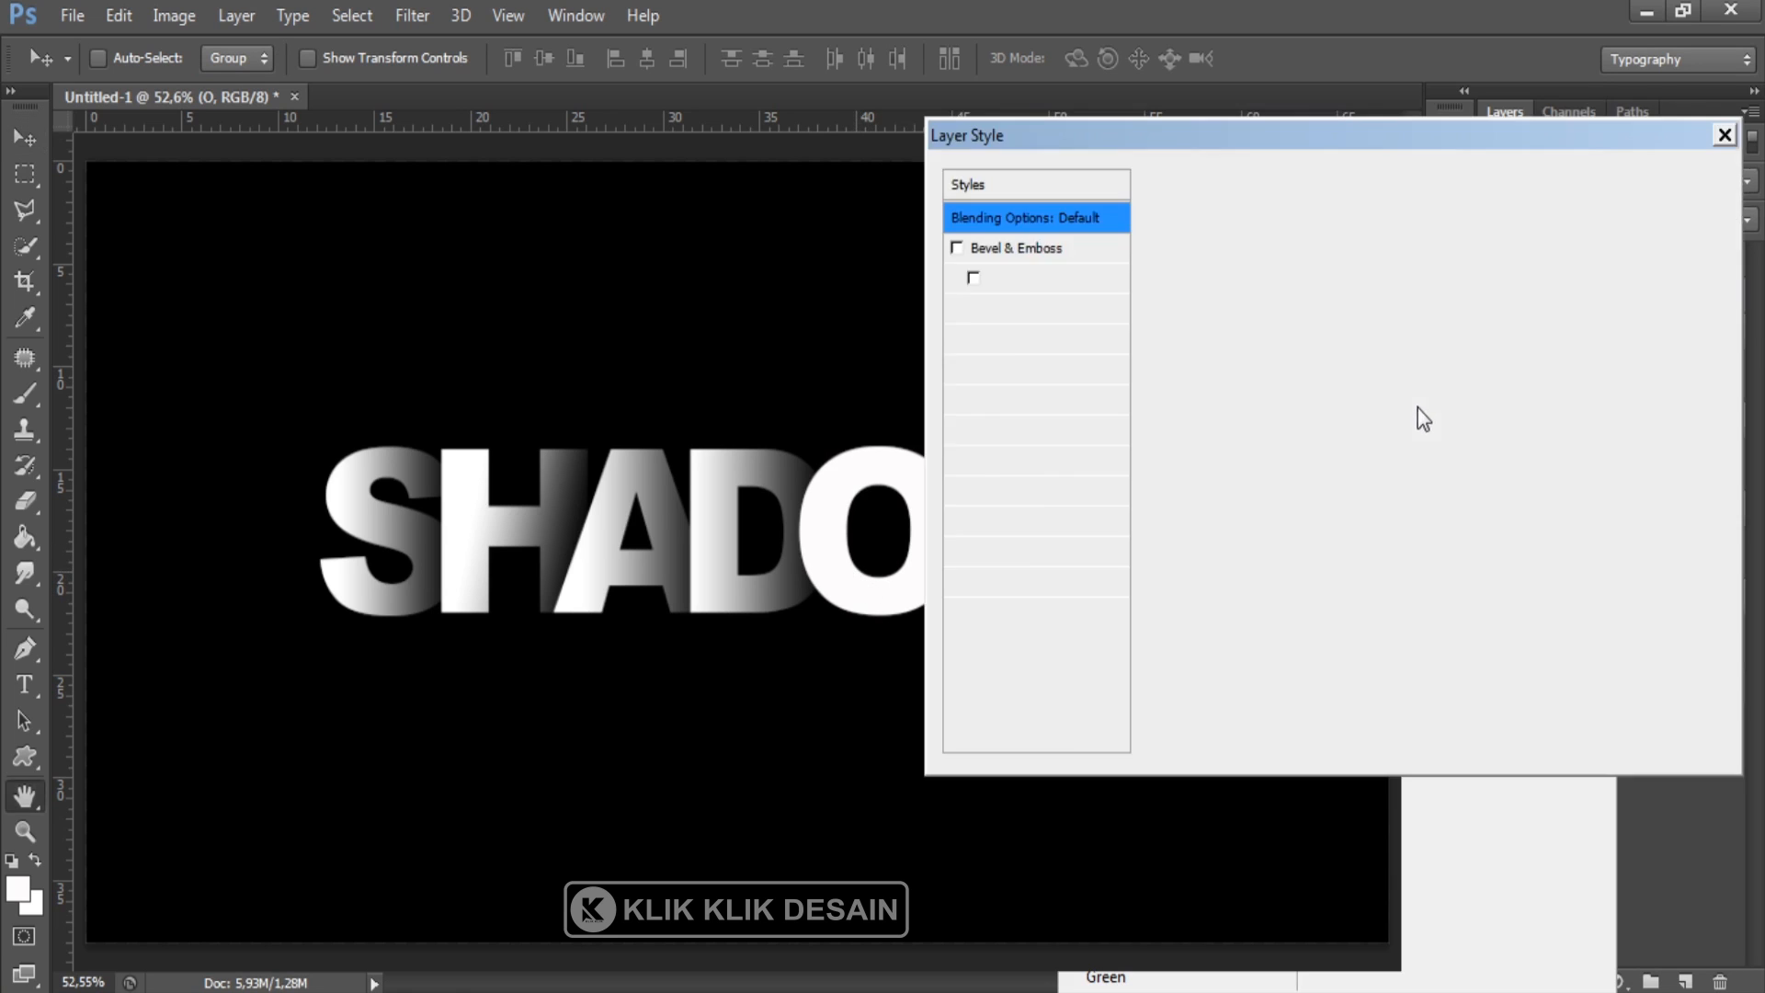
drag(1162, 140, 1046, 196)
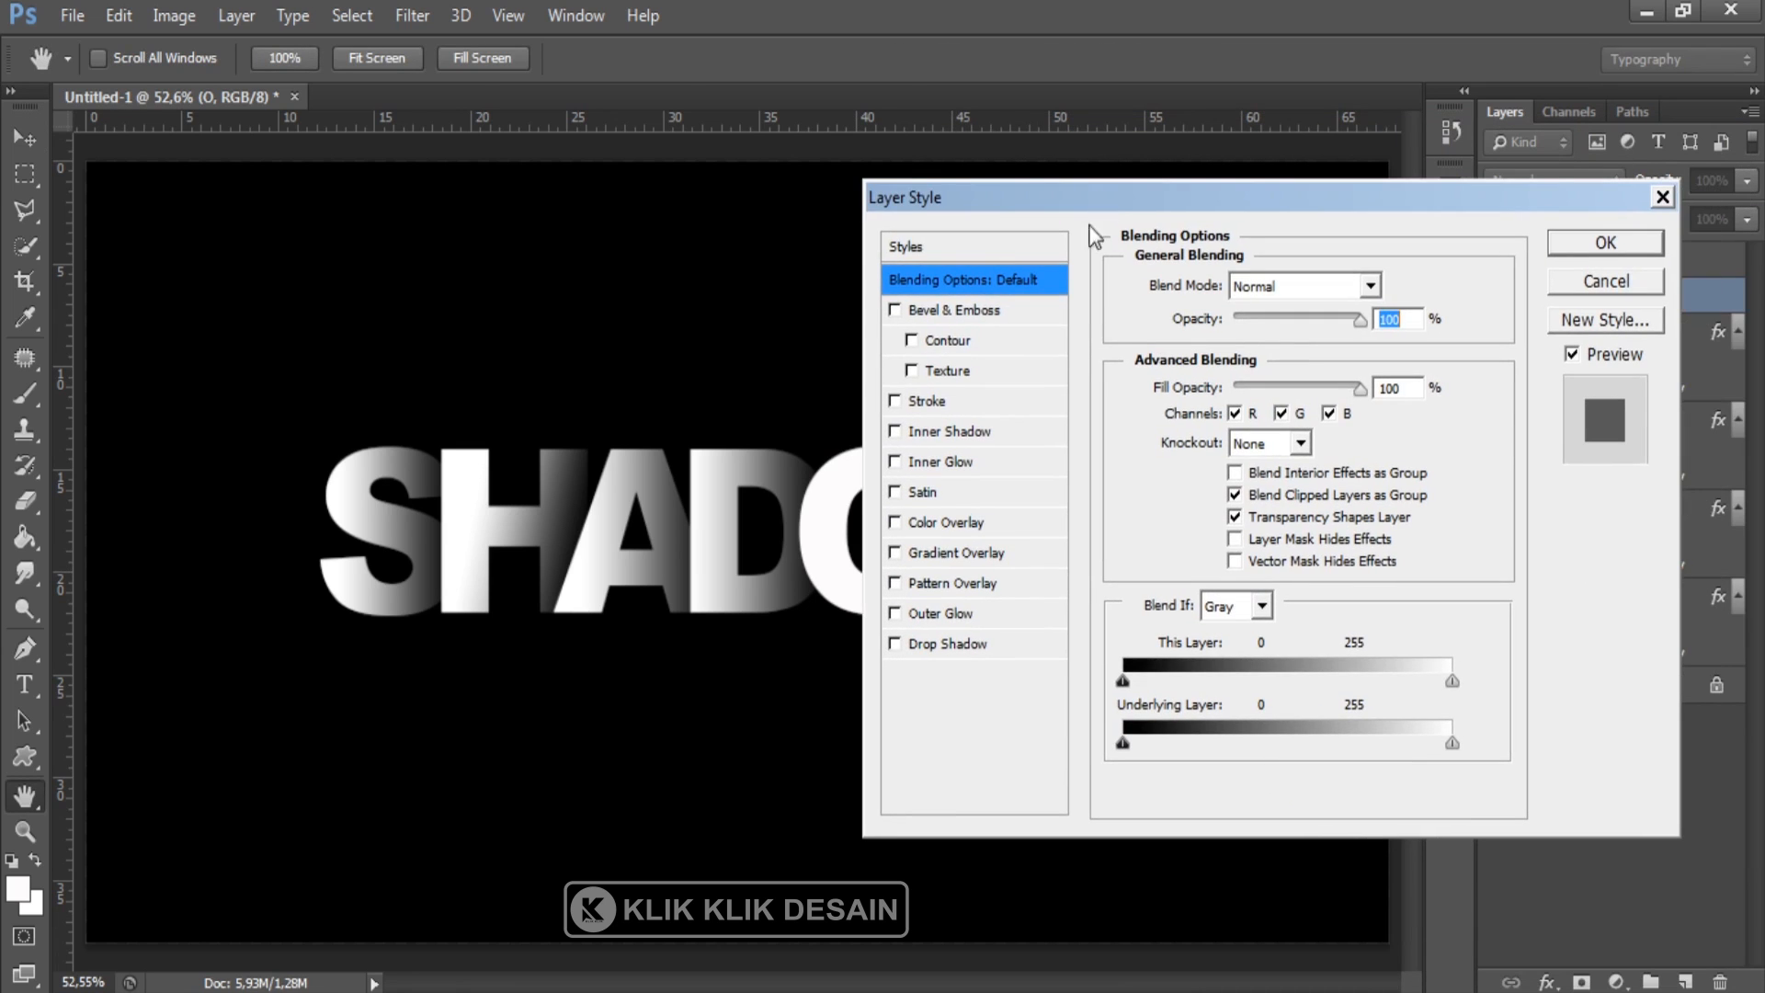
click(956, 552)
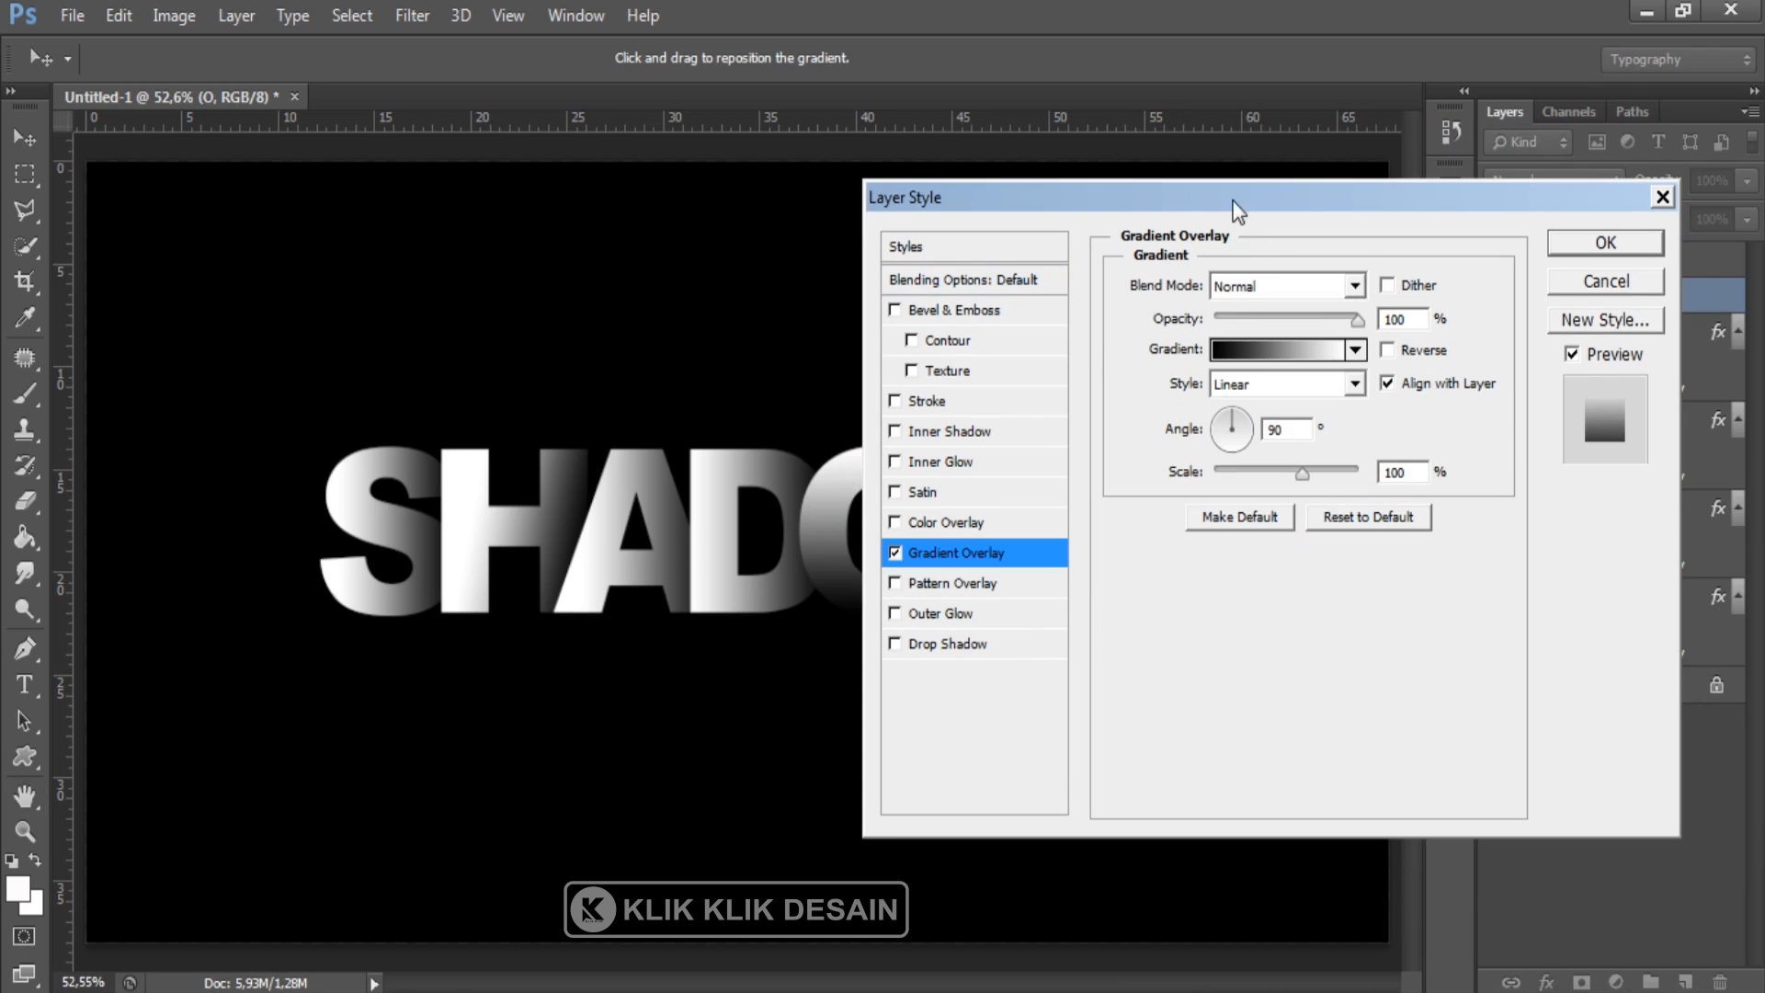
drag(1232, 200, 1313, 179)
double_click(1381, 411)
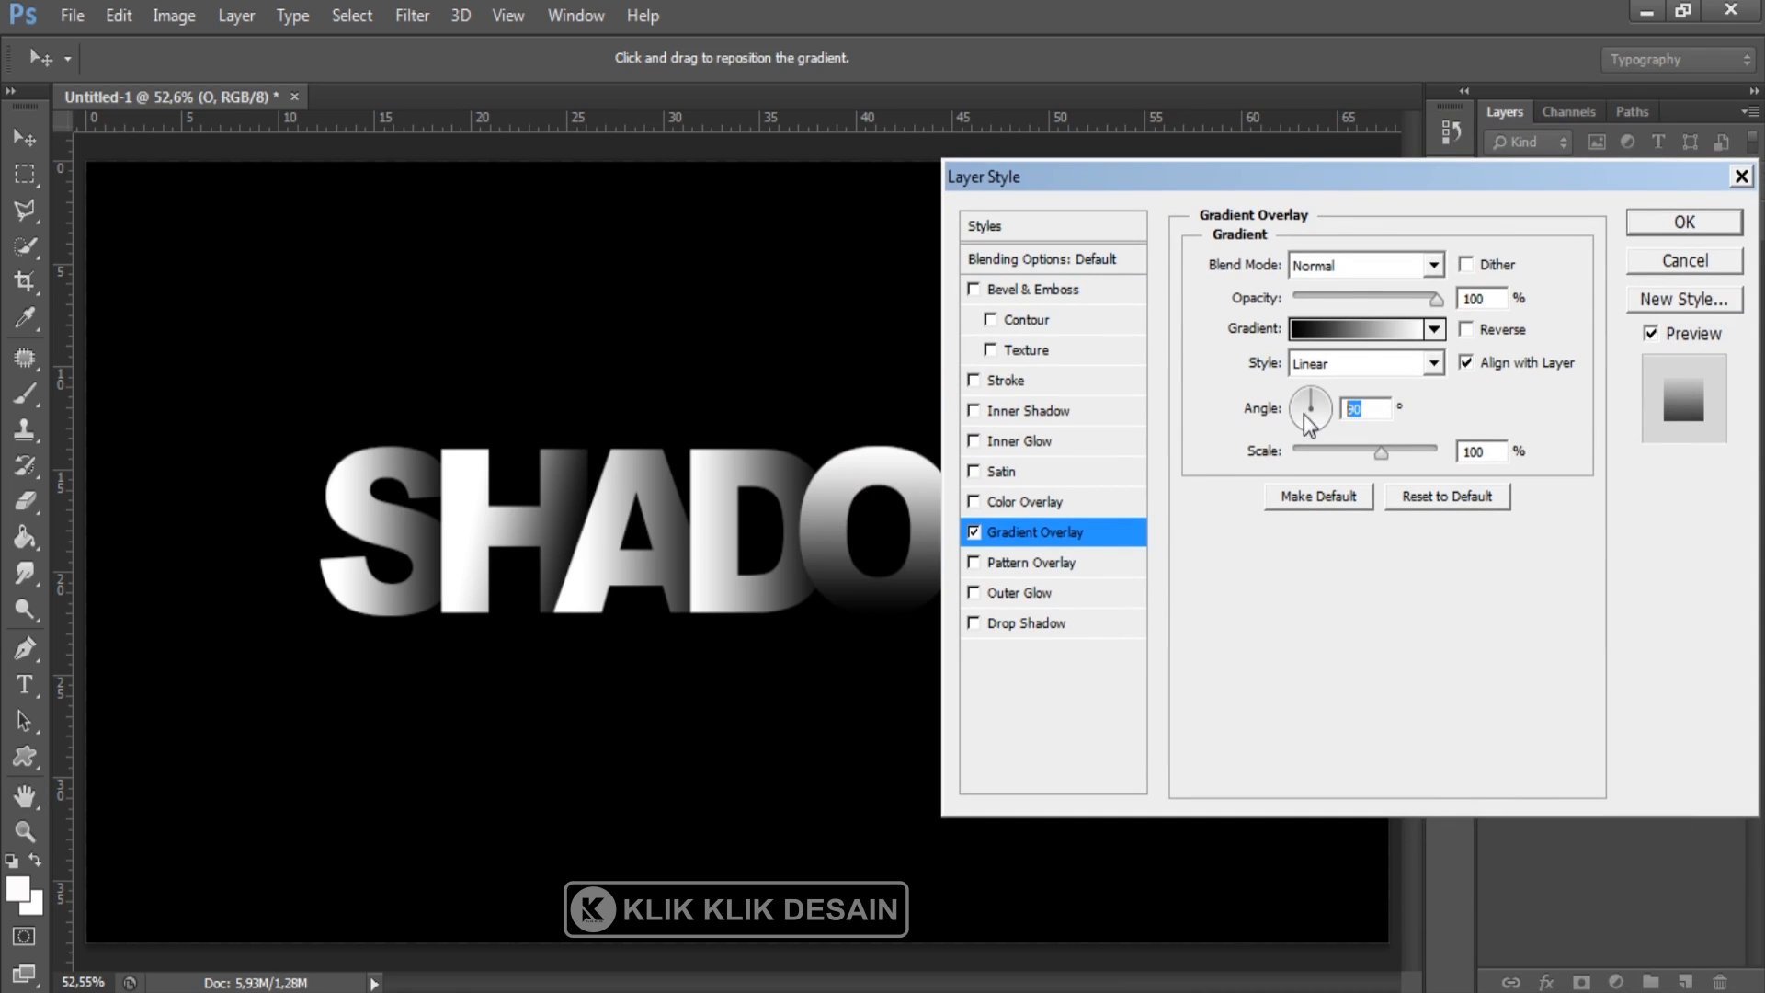
text(180)
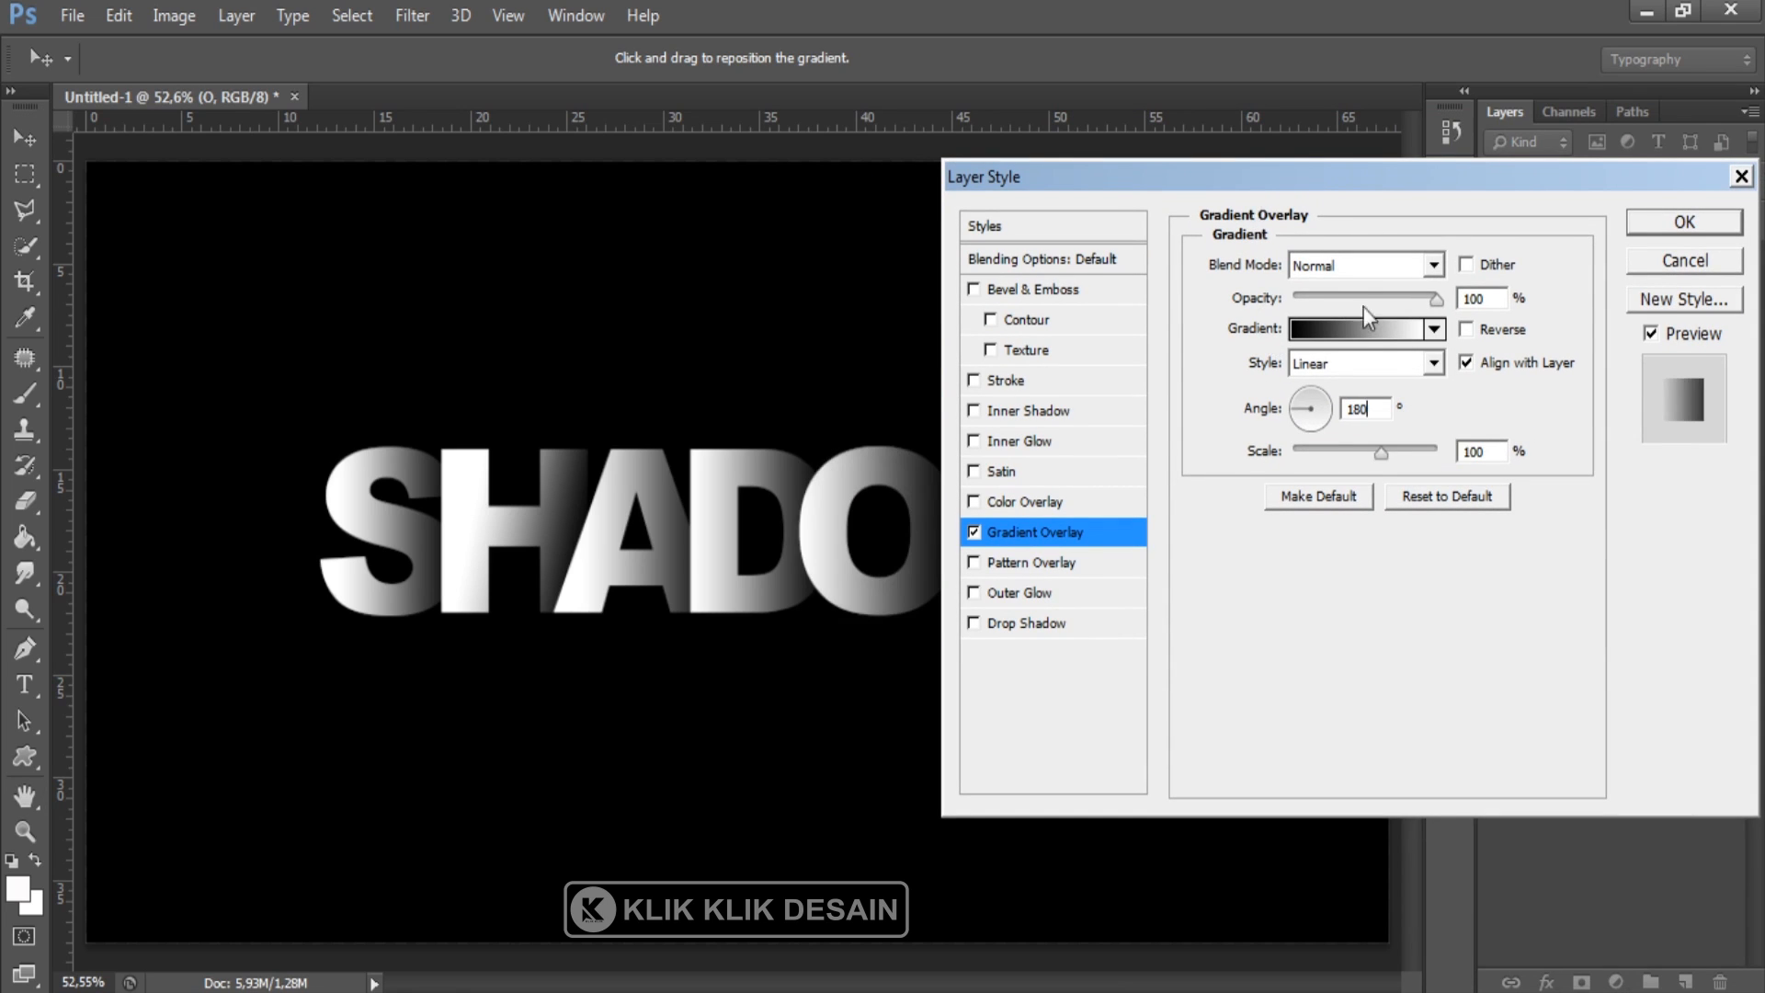
Move the white colour stop of the O layer's gradient to 85% and apply the layer style
click(1368, 329)
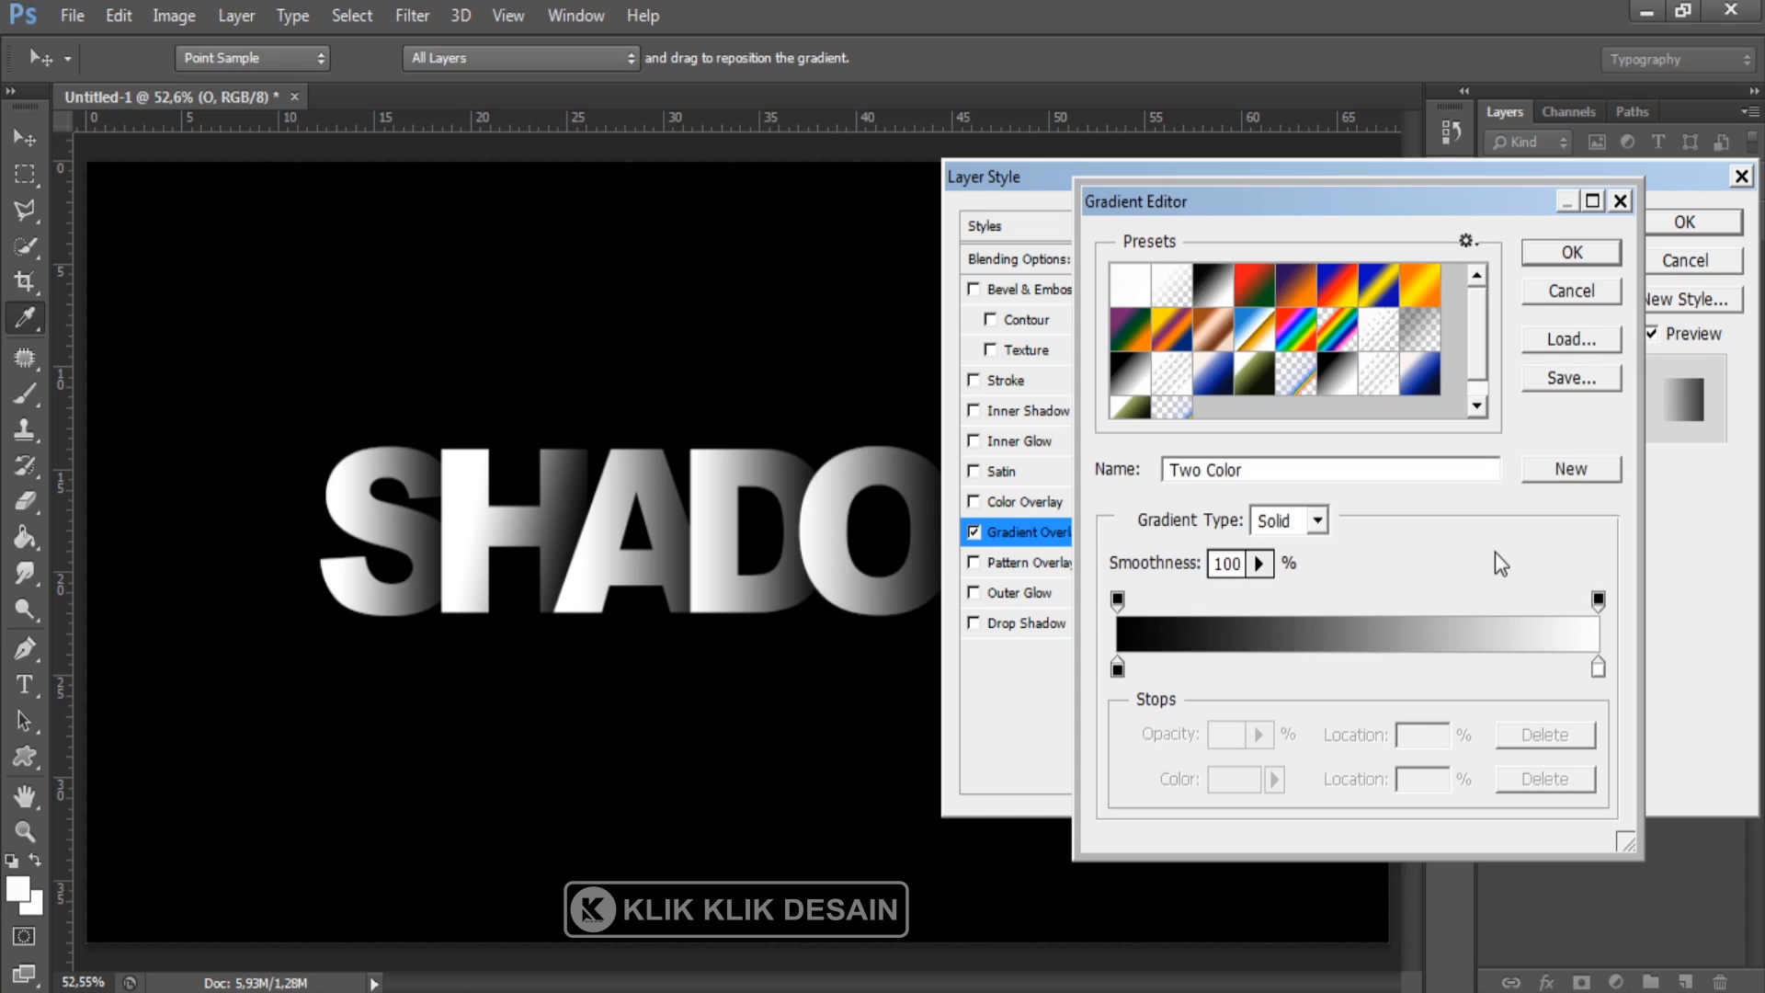
click(1599, 671)
drag(1601, 676, 1529, 669)
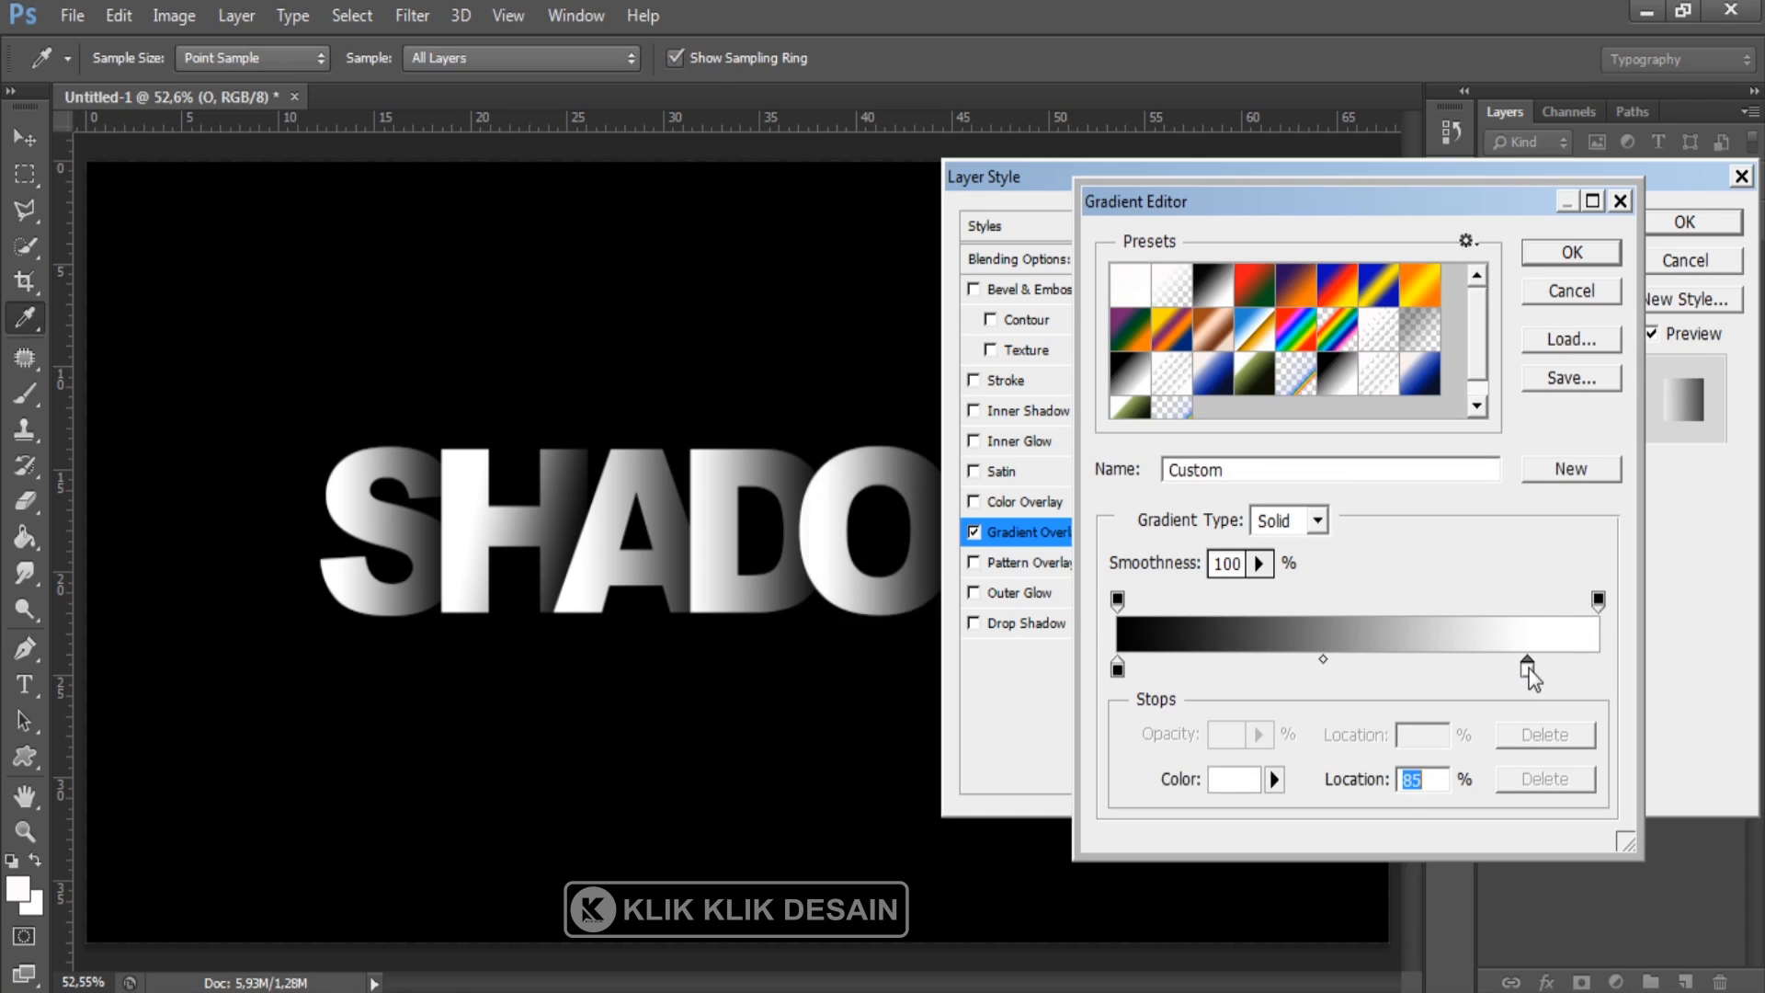
click(1571, 254)
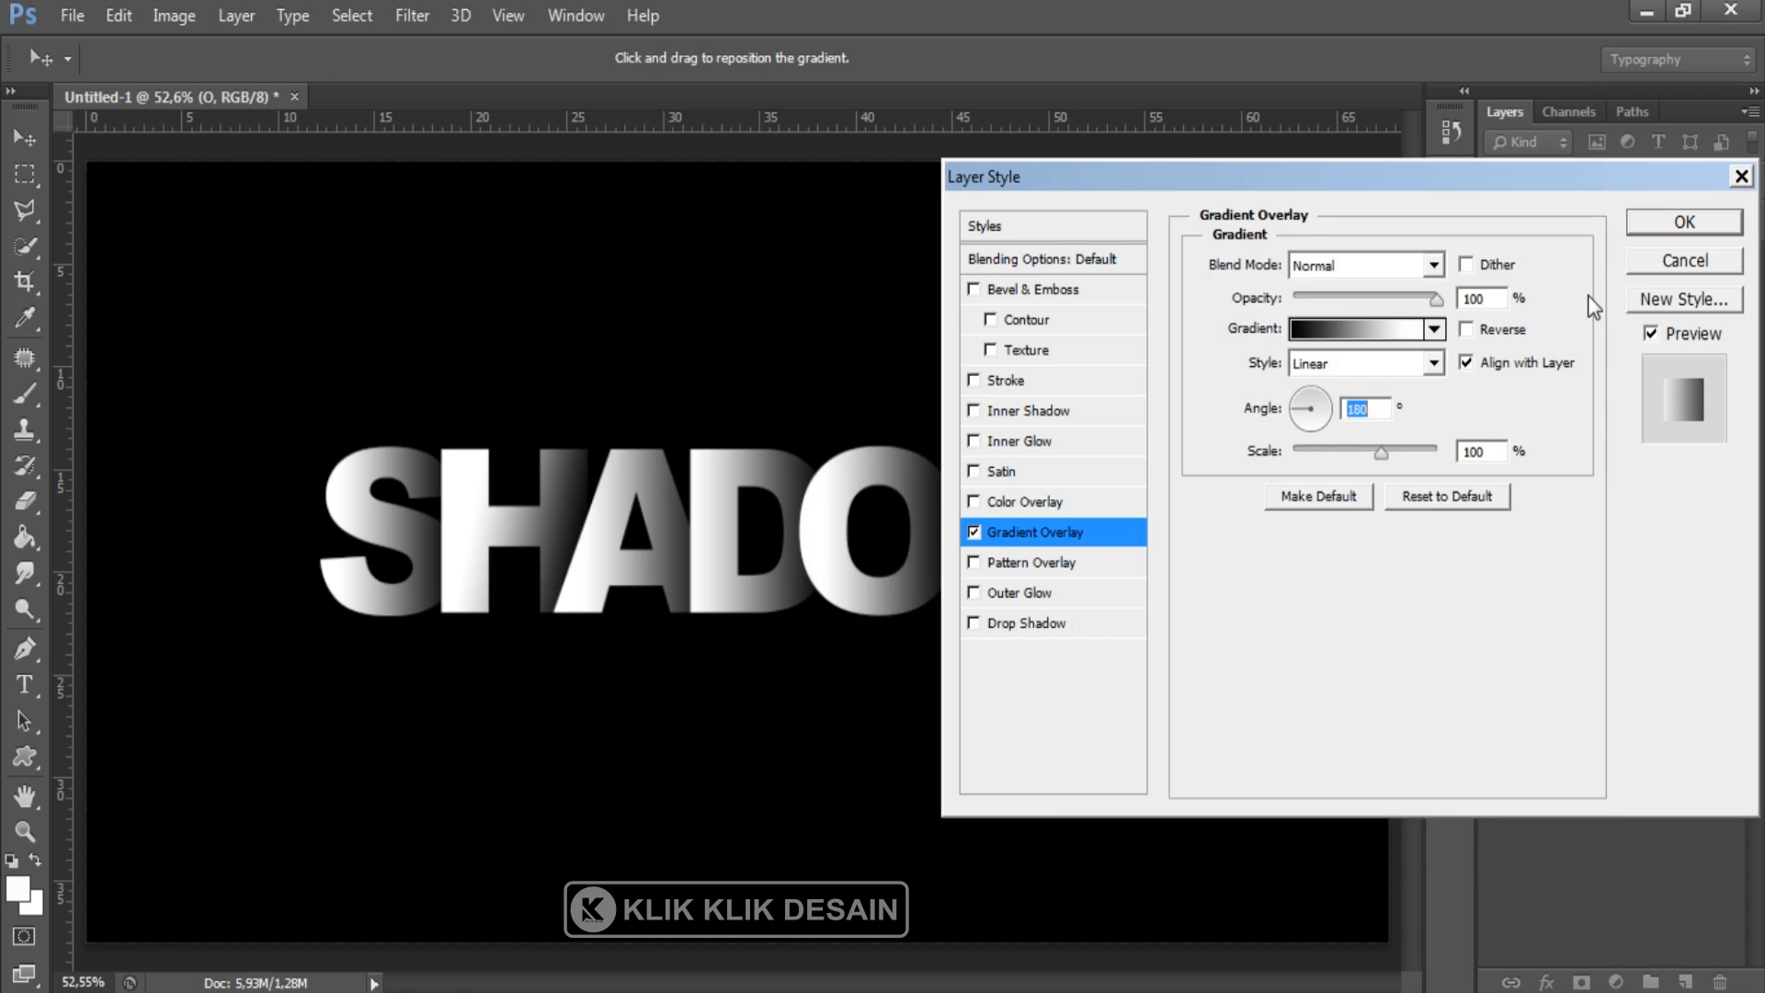
click(1682, 222)
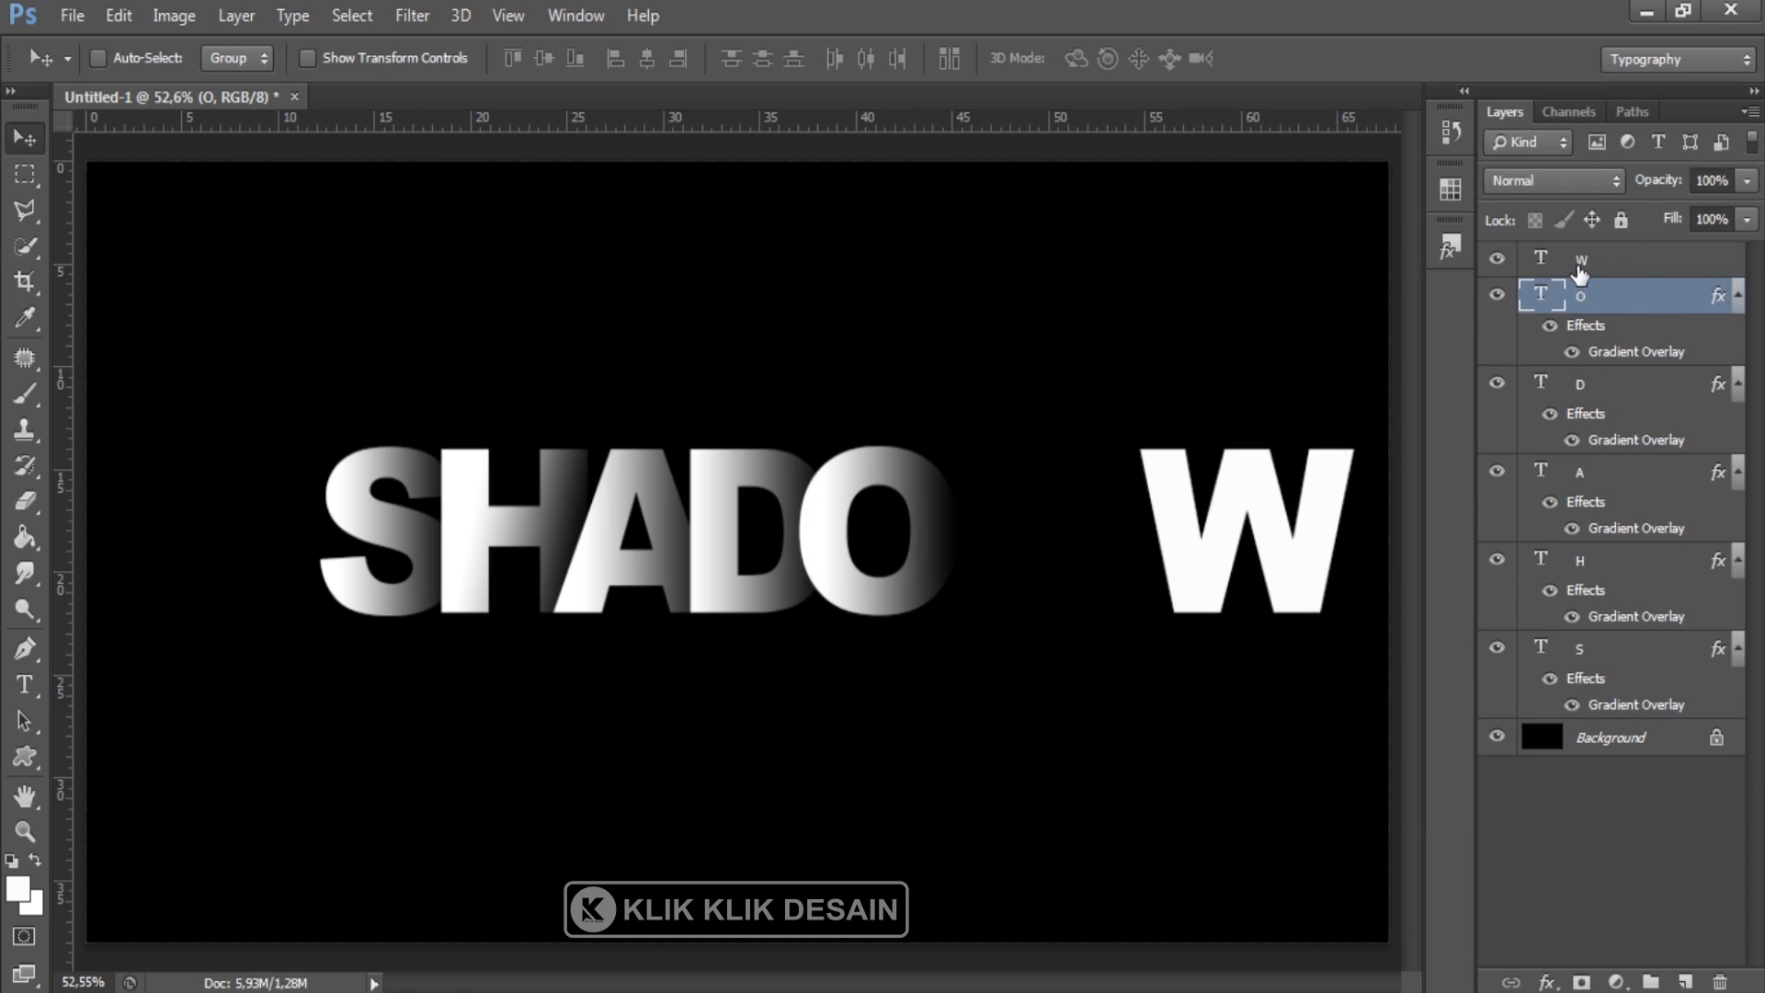
Move the W layer left so that it slightly overlaps the dark right edge of the O
click(1574, 269)
drag(1218, 543, 1002, 548)
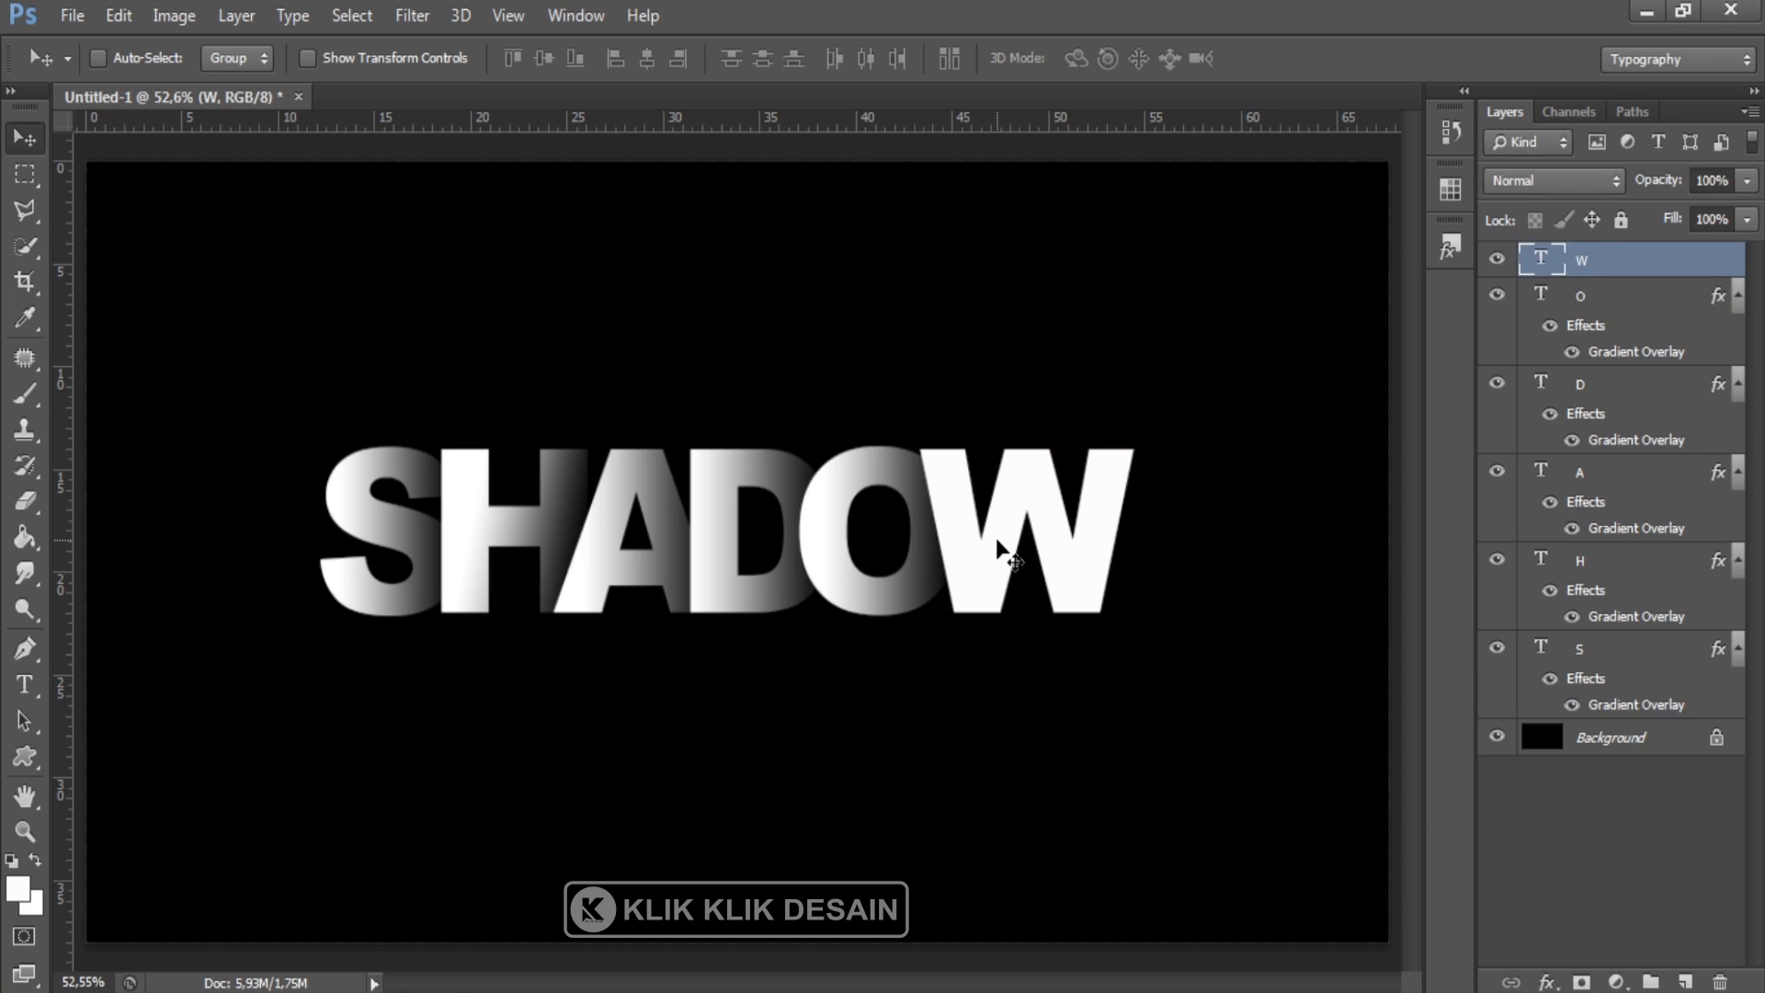
key(Left)
key(Left)
key(Left)
key(Left)
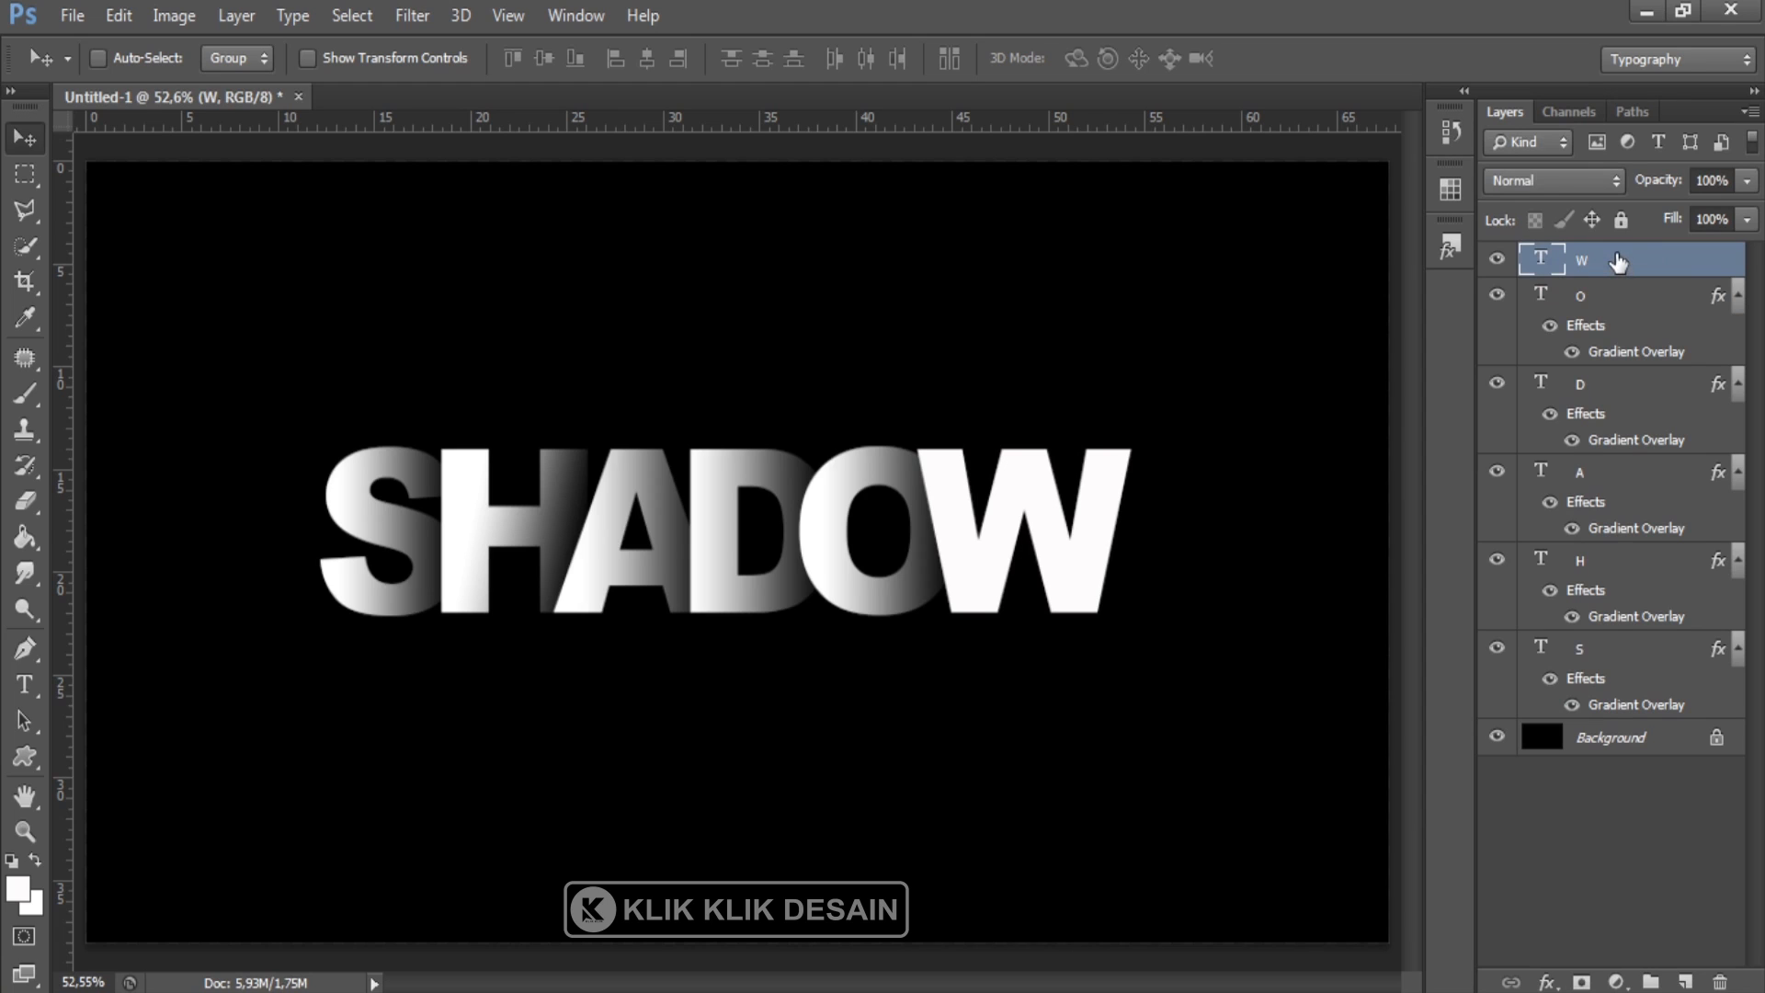
Group all six letter layers, from S to W, into one layer group
ctrl+click(1620, 662)
ctrl+click(1626, 575)
ctrl+click(1628, 473)
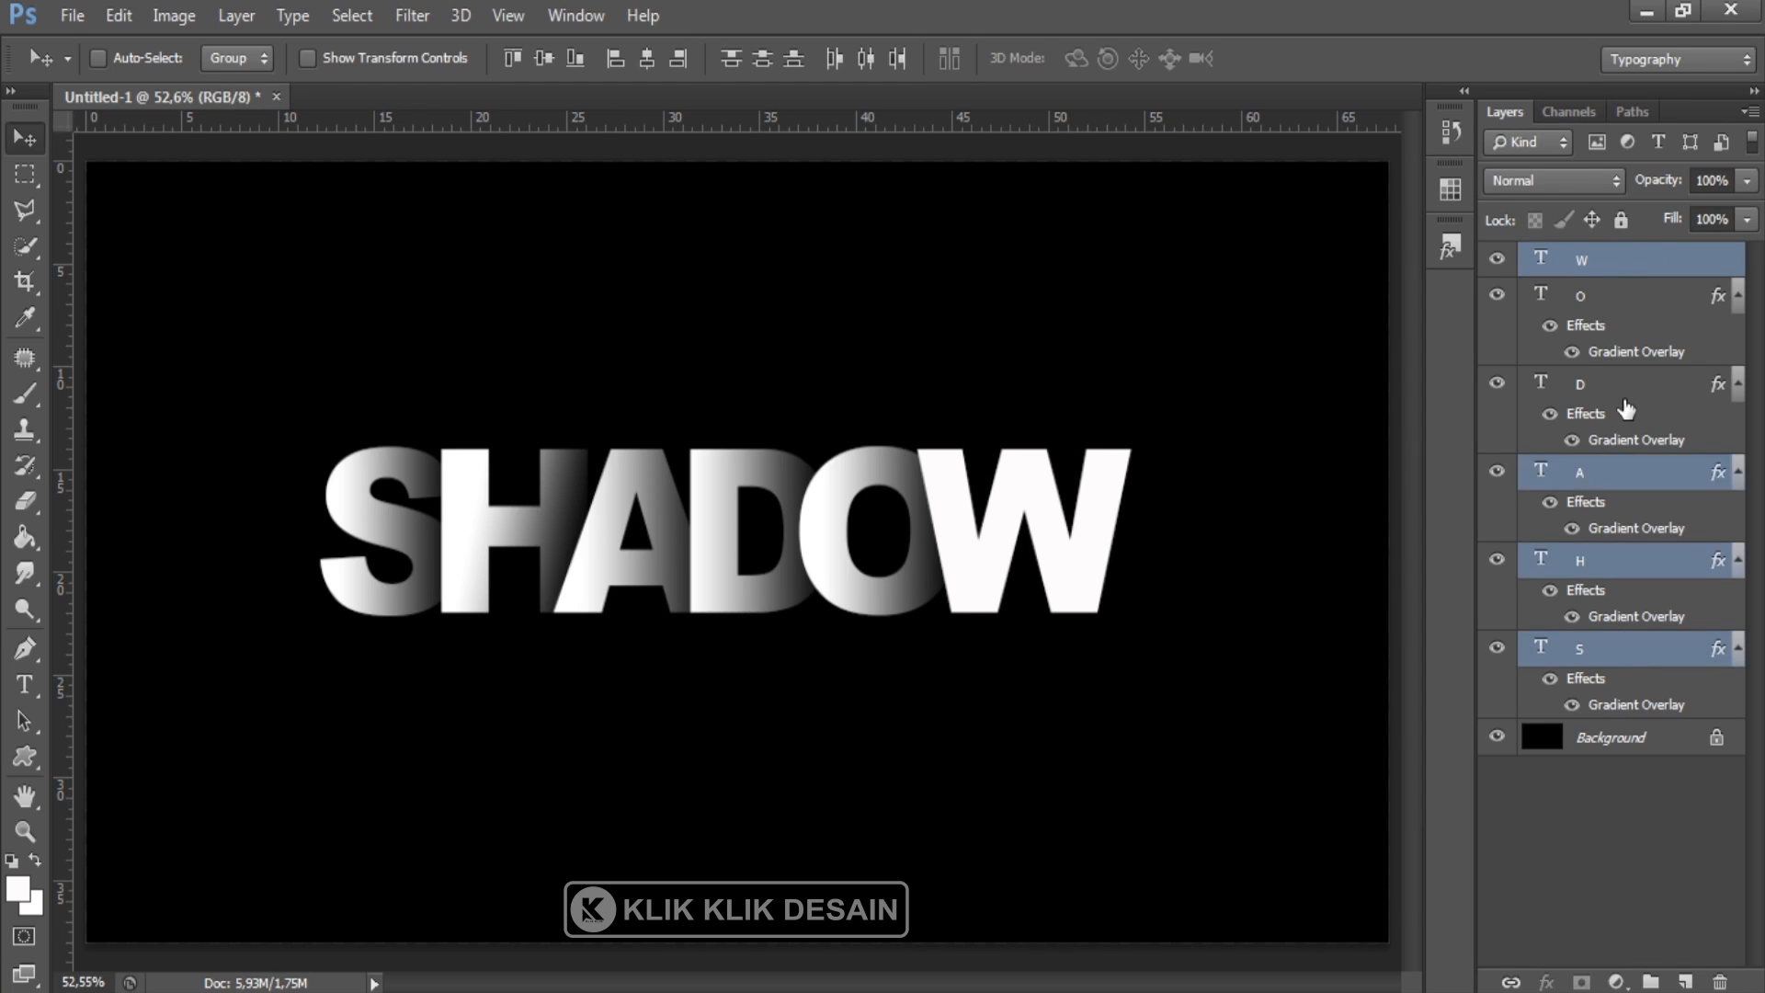
ctrl+click(1628, 391)
ctrl+click(1627, 308)
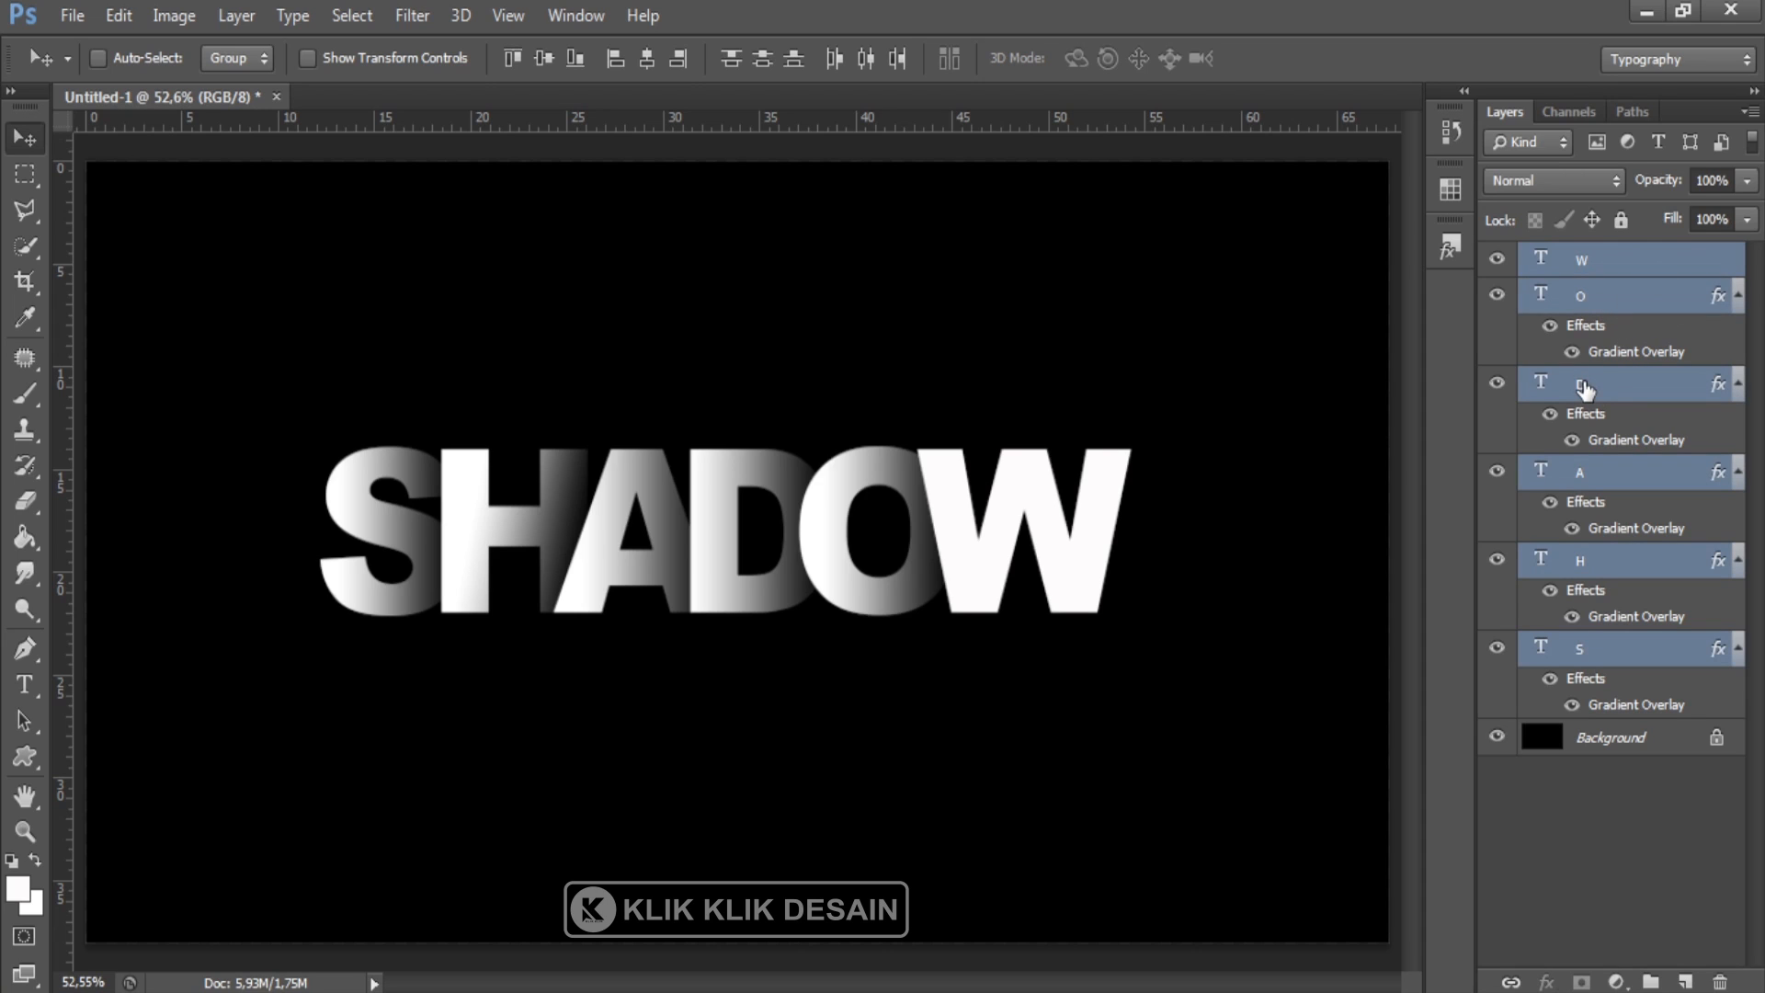
key(ctrl+g)
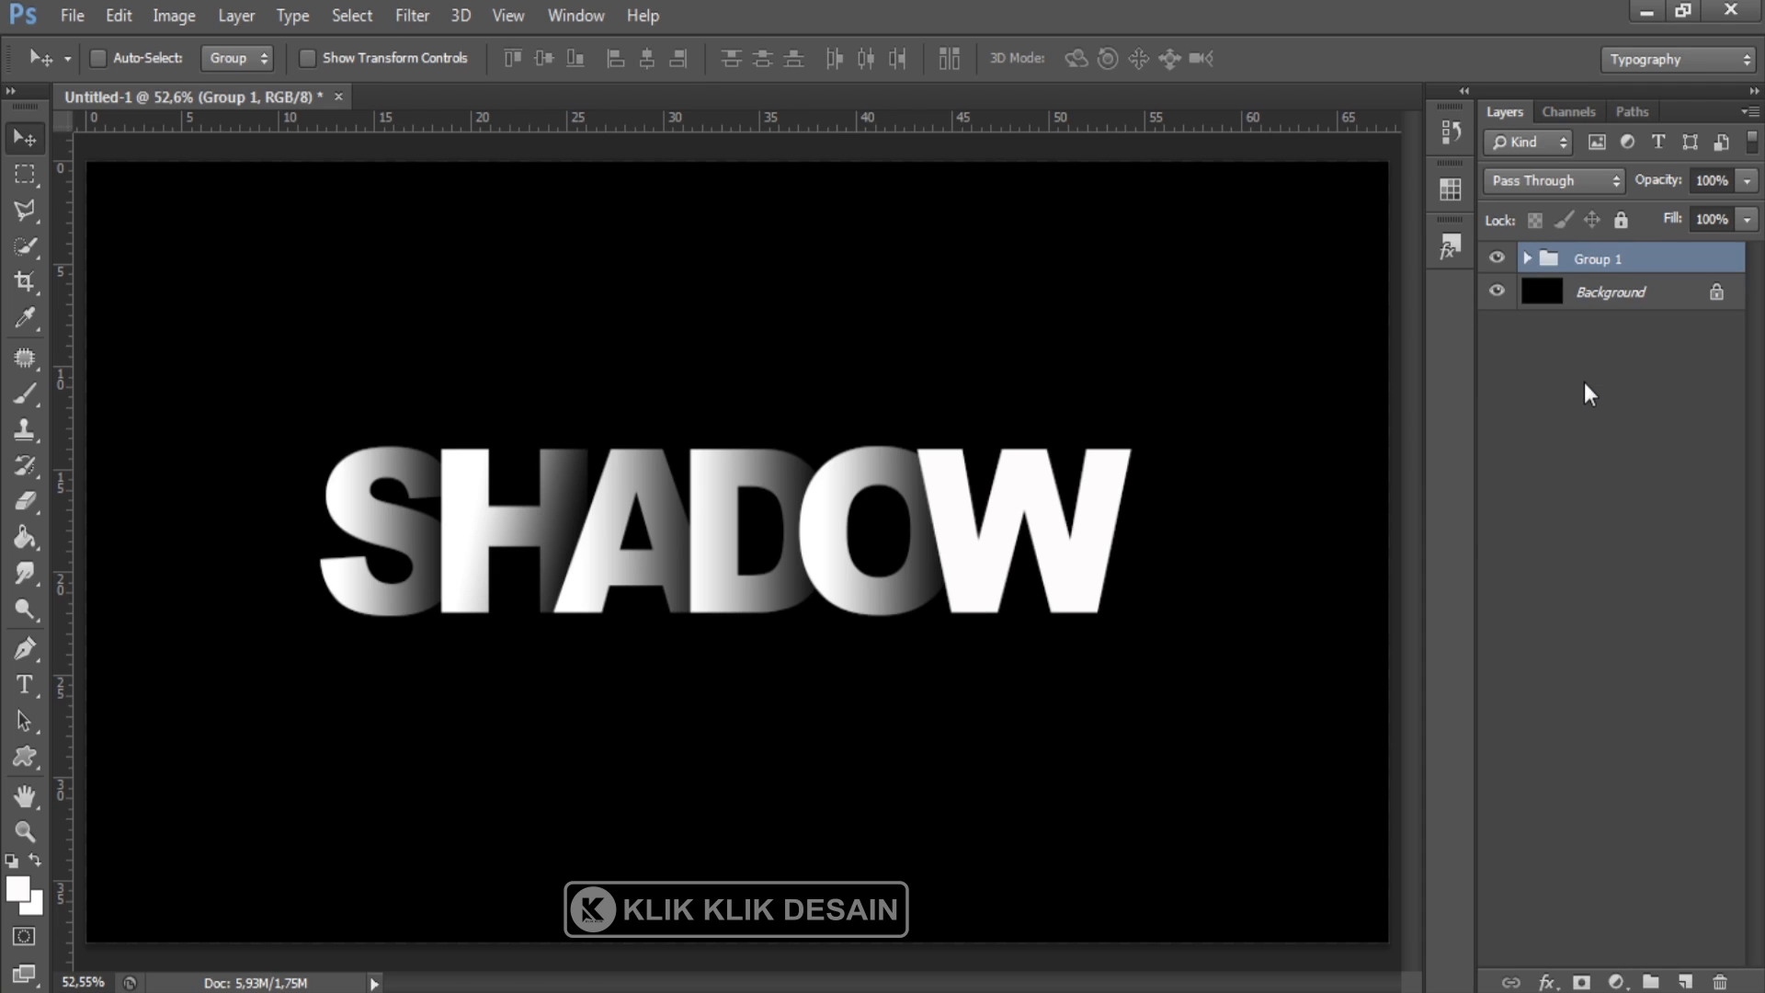
Centre the letter group vertically and horizontally on the whole canvas and clear the selection
key(ctrl+a)
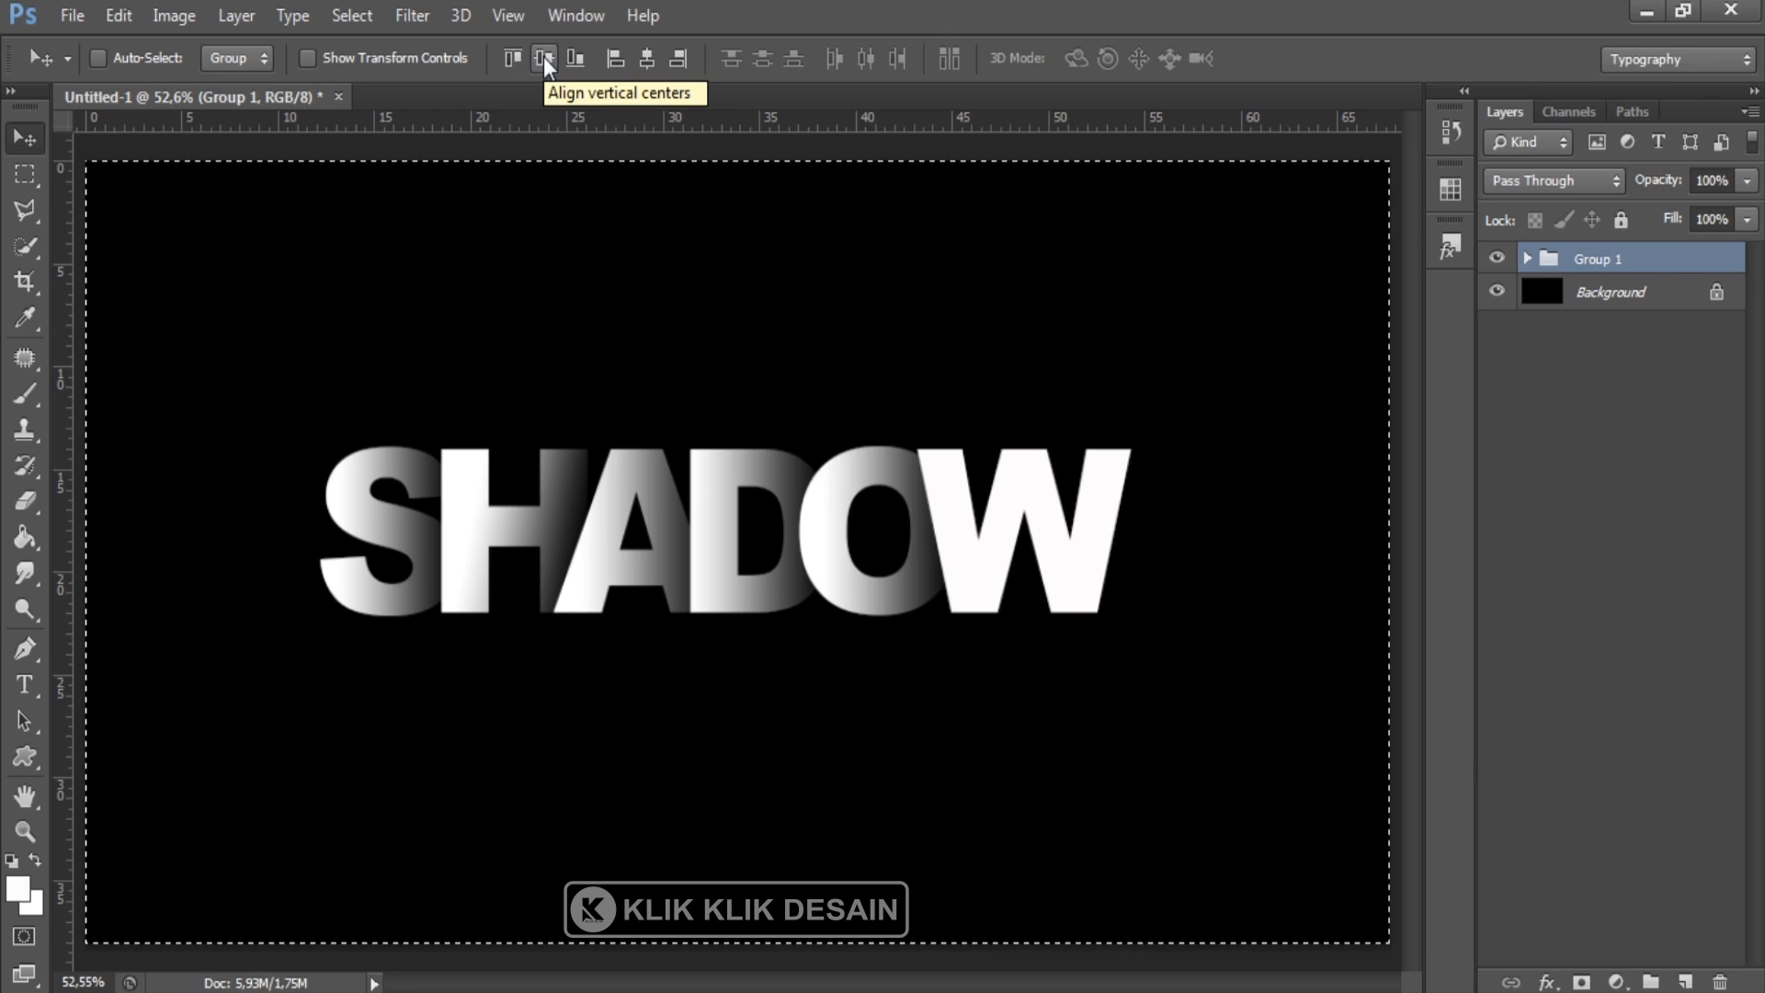
click(543, 57)
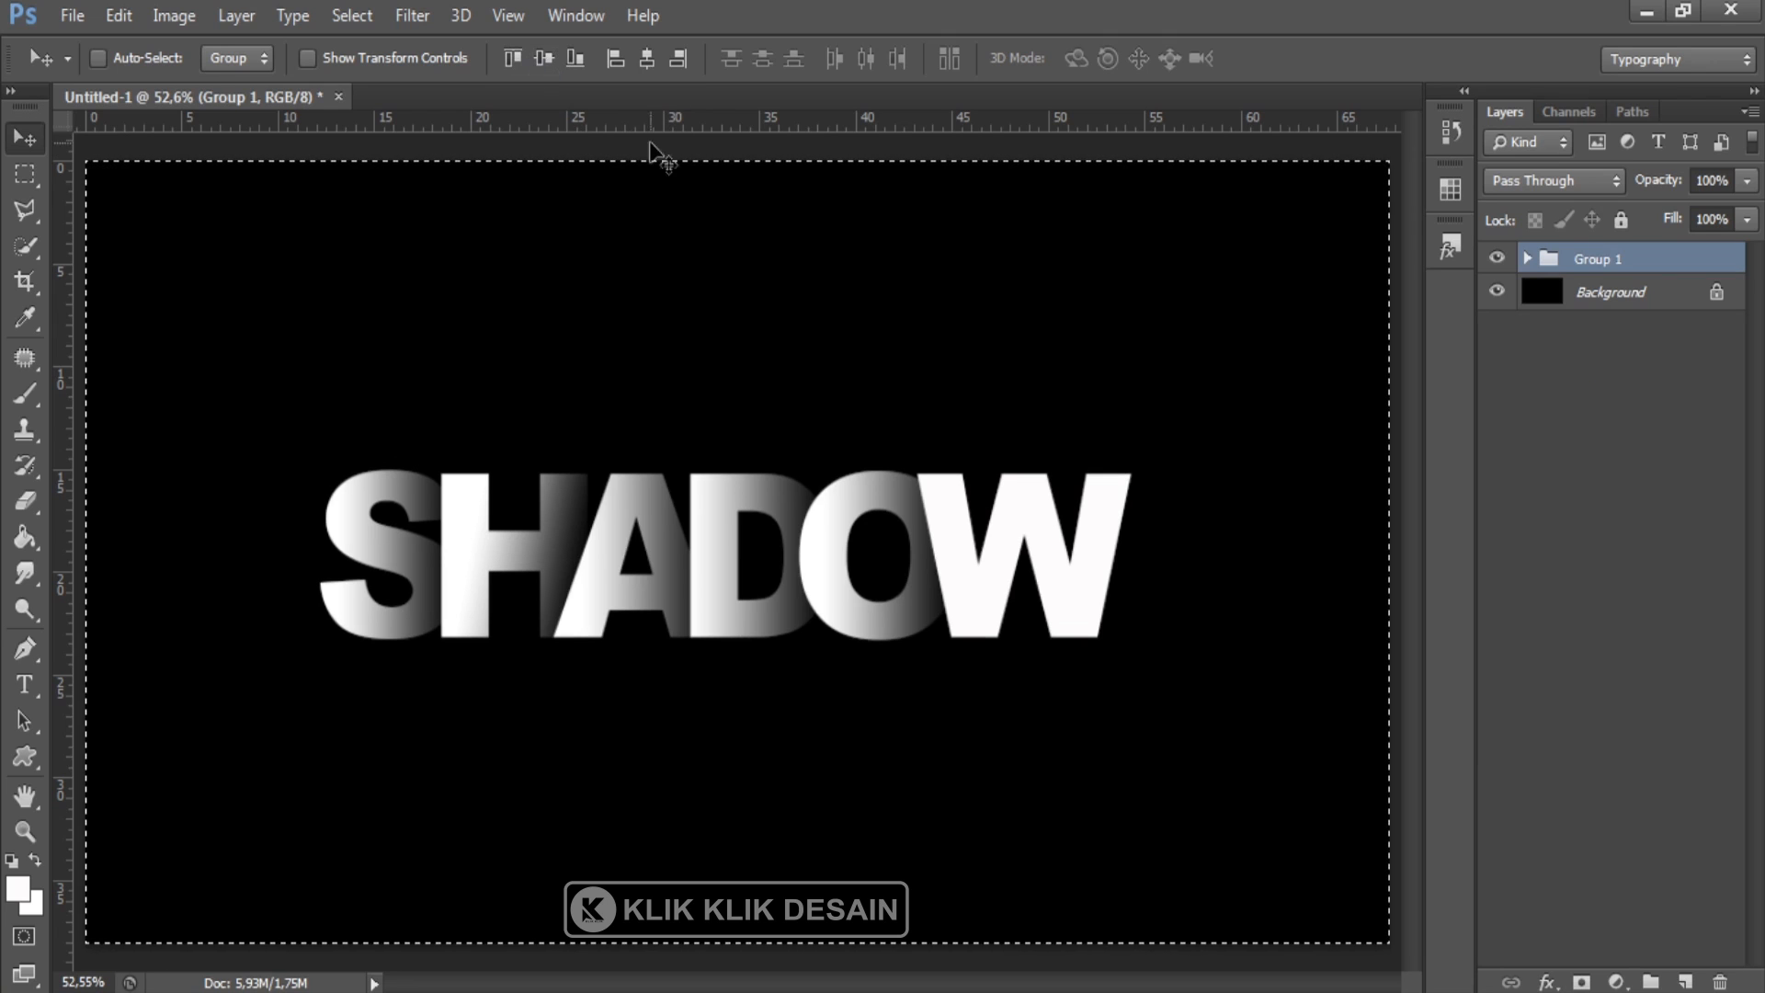
click(650, 62)
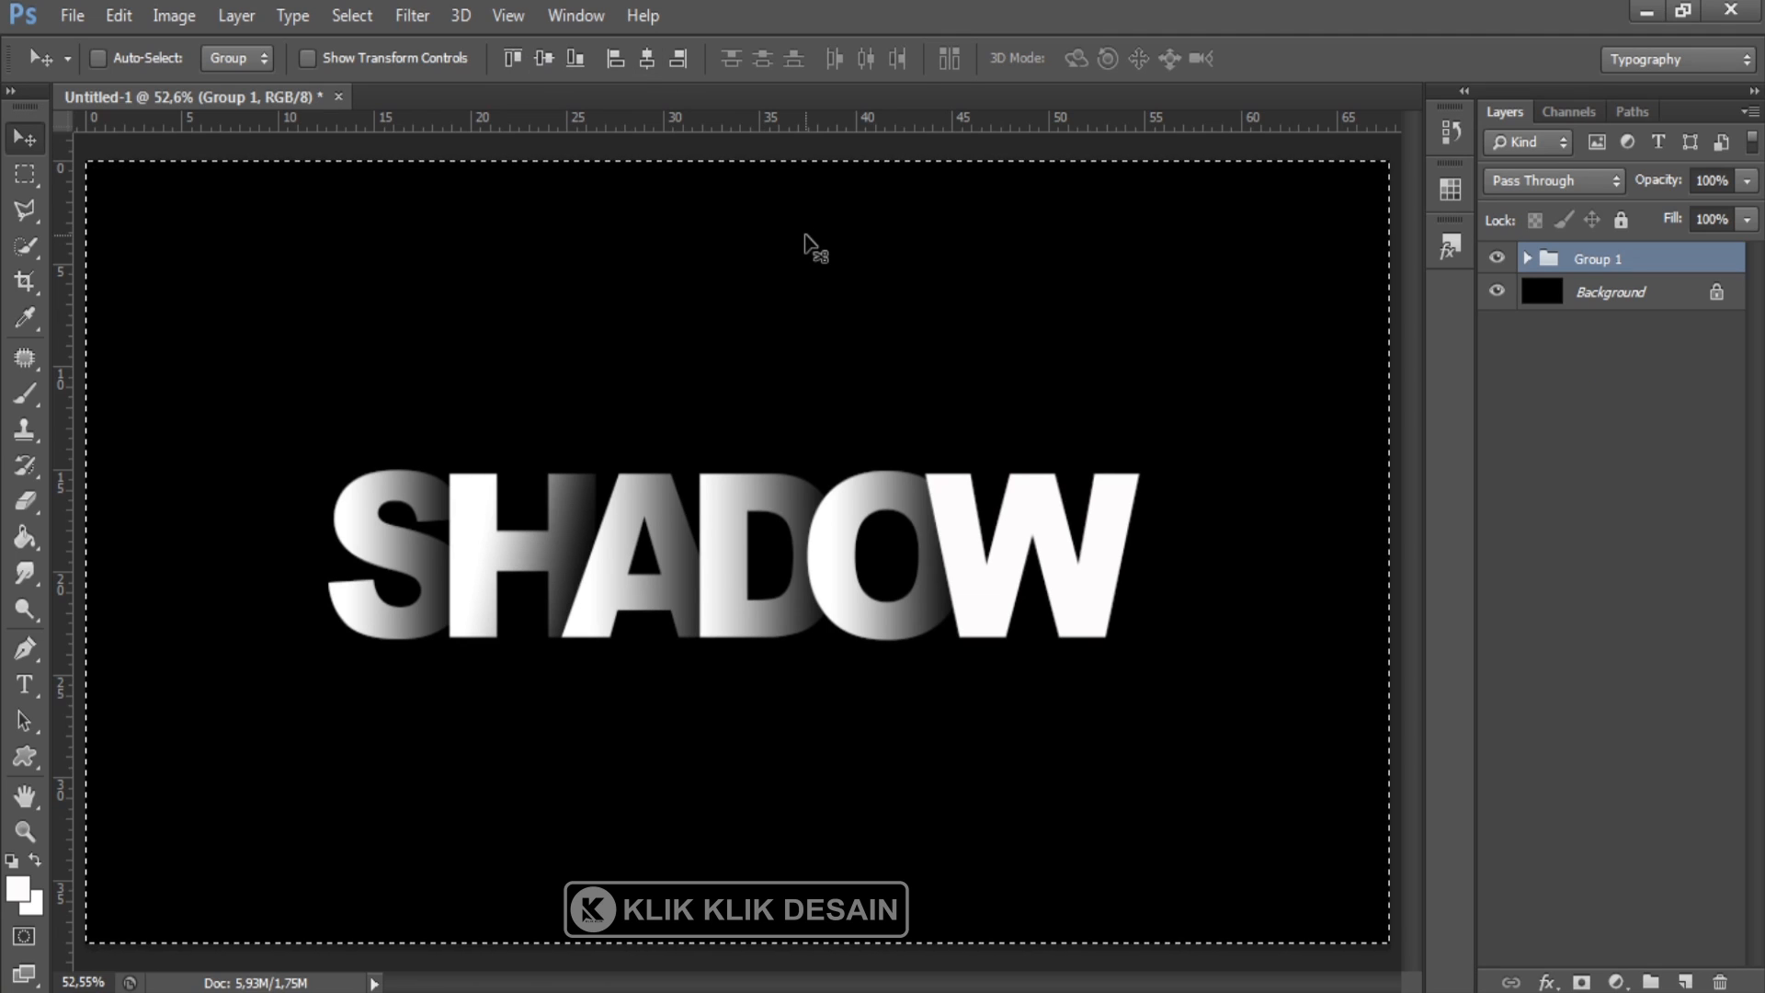
key(ctrl+d)
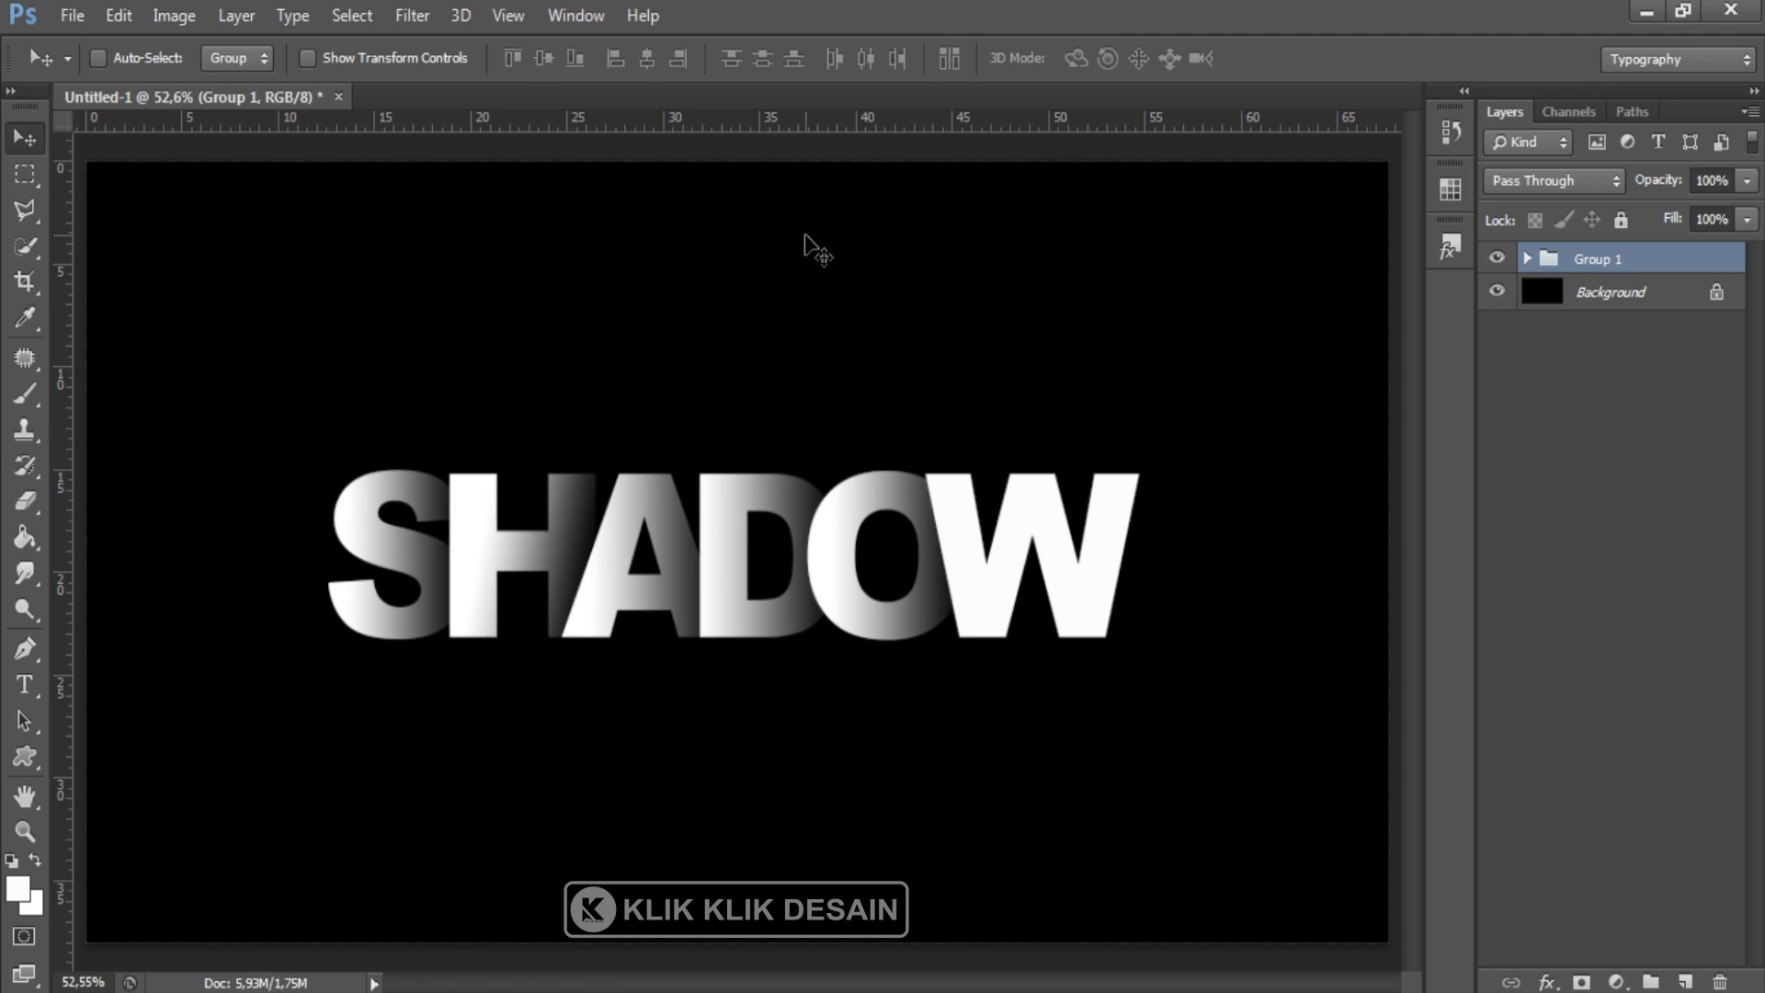